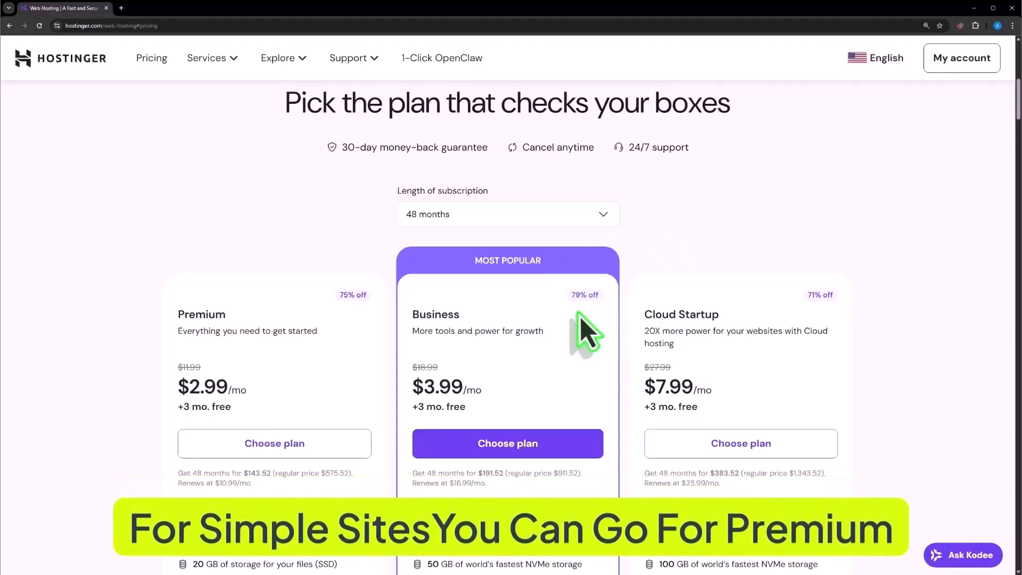
Choose the Business hosting plan, compare the 12- and 24-month billing periods, and set the period to 48 months
left_click(539, 443)
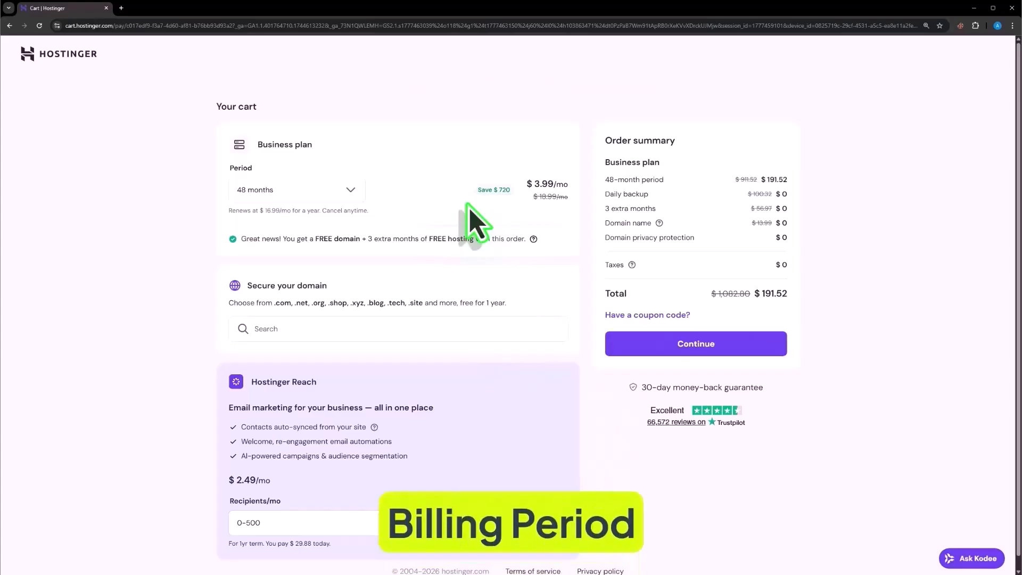
left_click(351, 191)
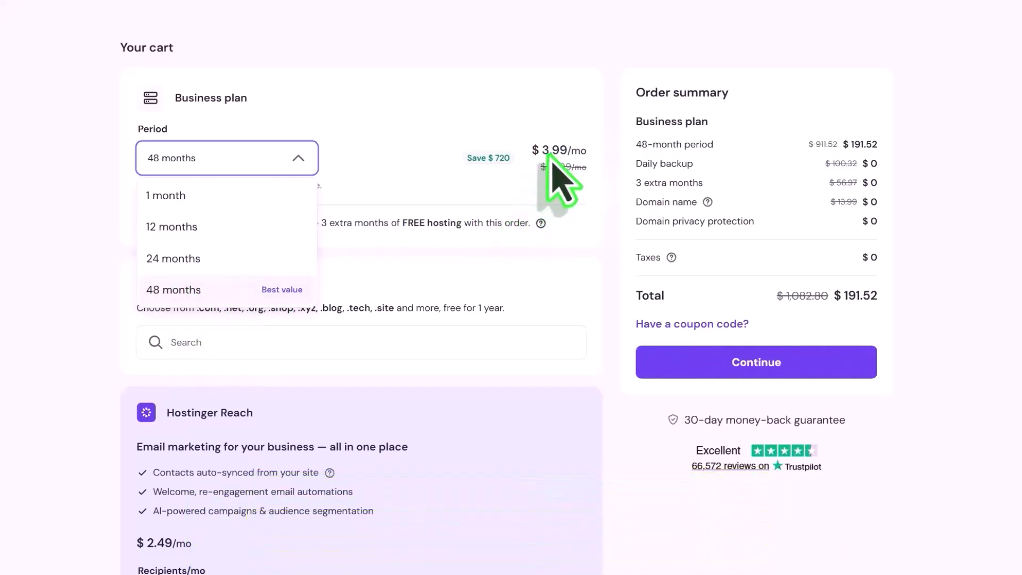
left_click(261, 226)
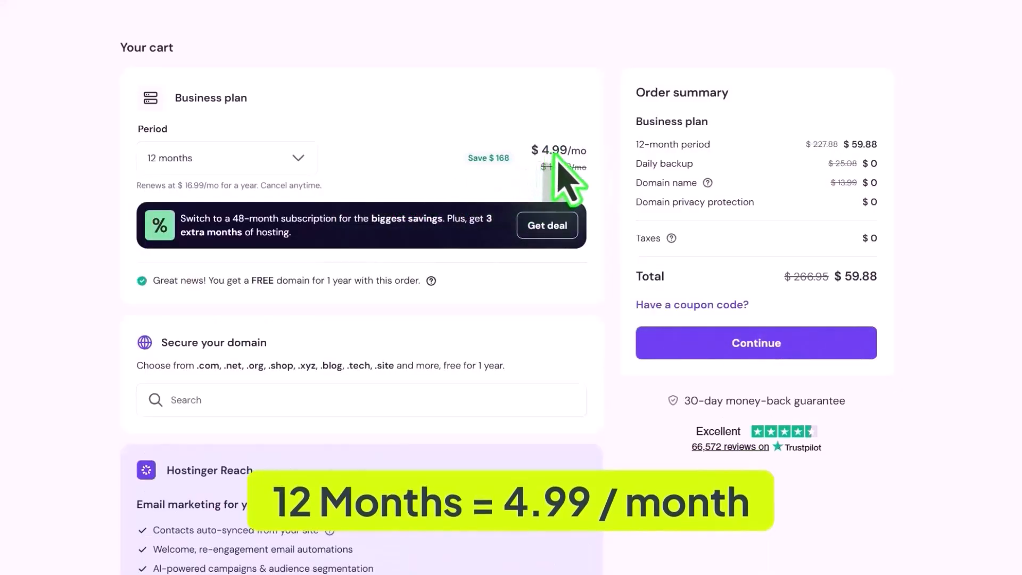
left_click(299, 160)
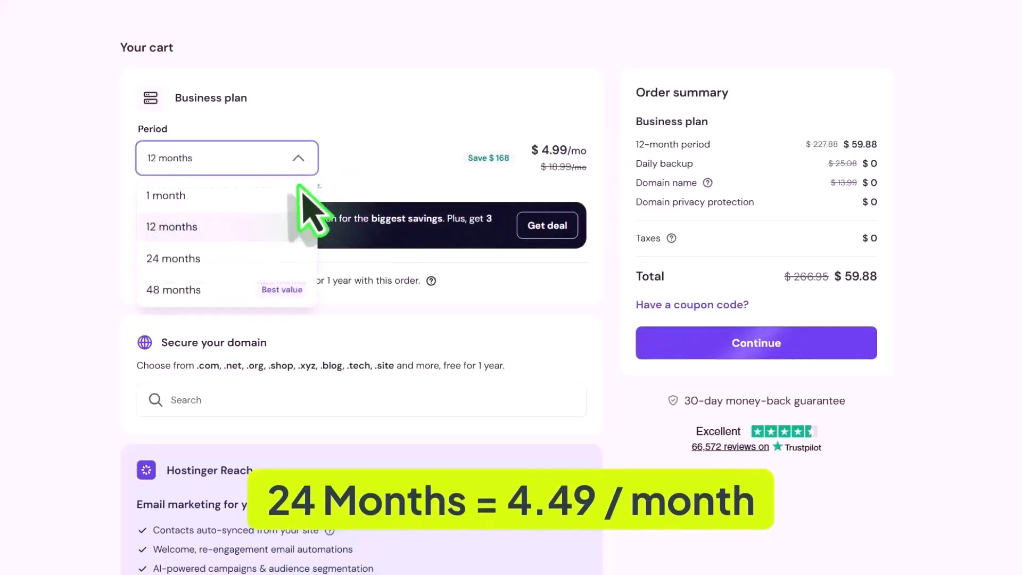
left_click(256, 263)
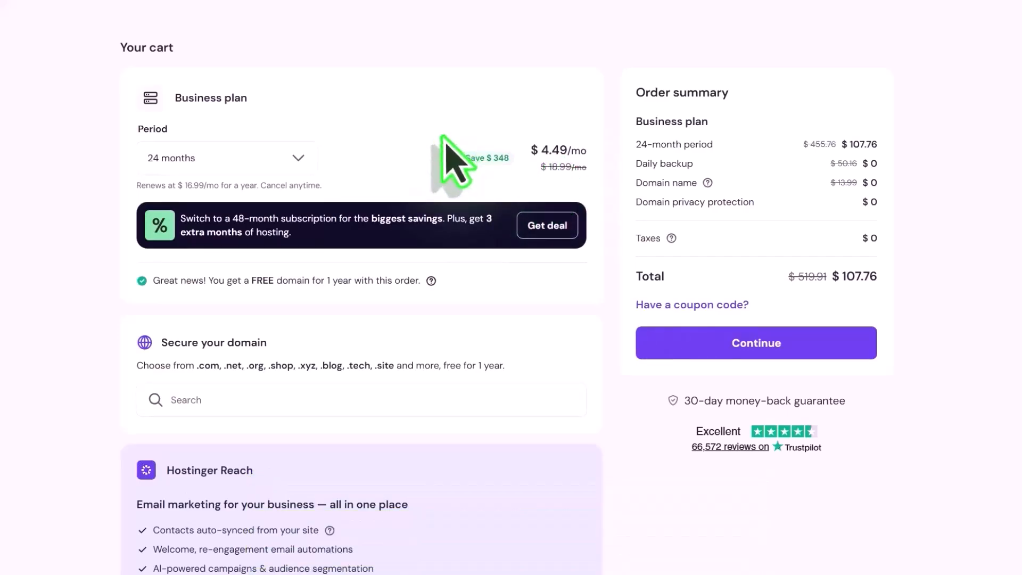
left_click(302, 169)
left_click(238, 305)
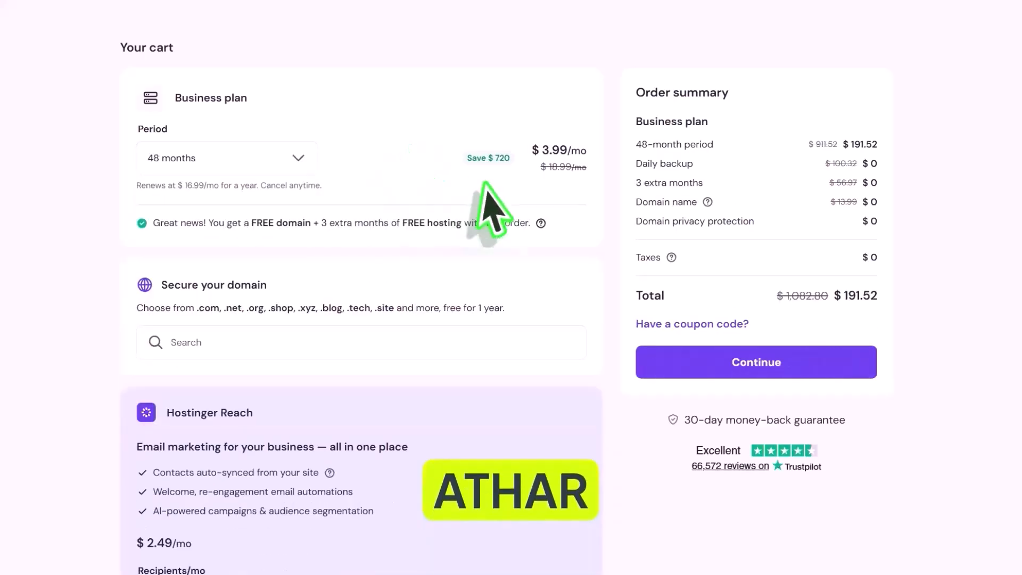
Apply the coupon code ATHAR to the order
left_click(687, 325)
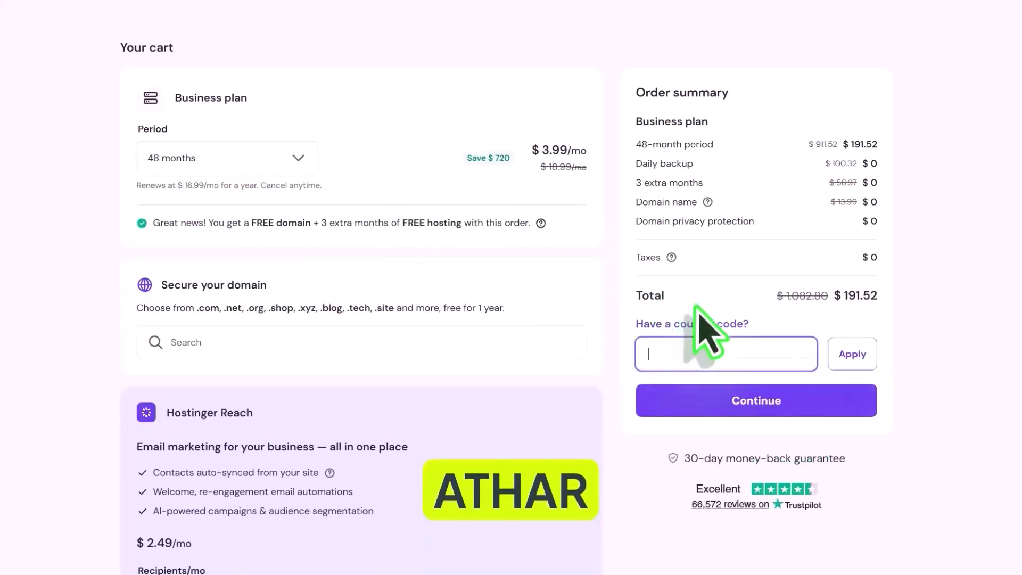
type("ATHAR")
left_click(851, 354)
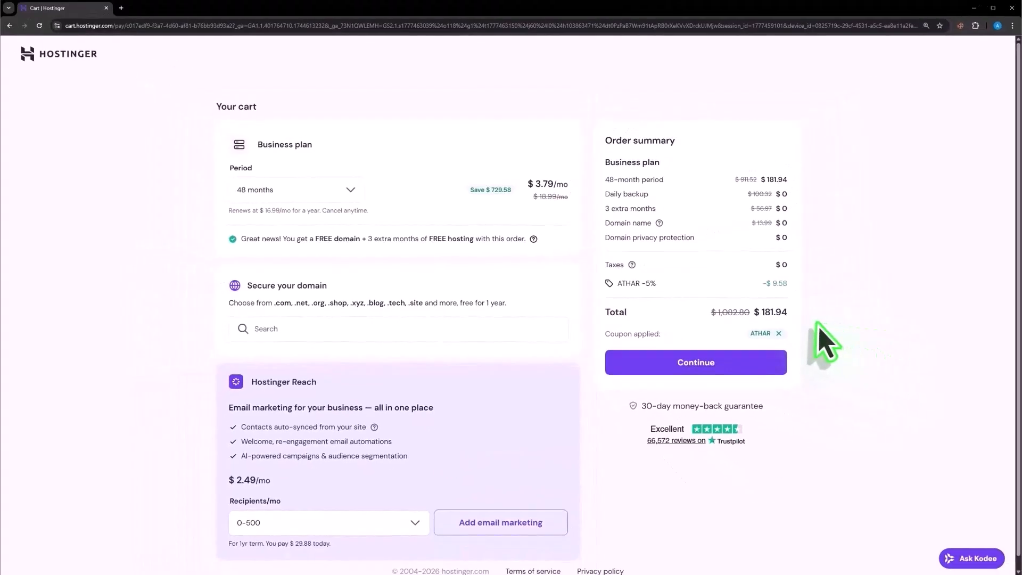
Proceed to checkout, registering the account and submitting the billing address
left_click(734, 366)
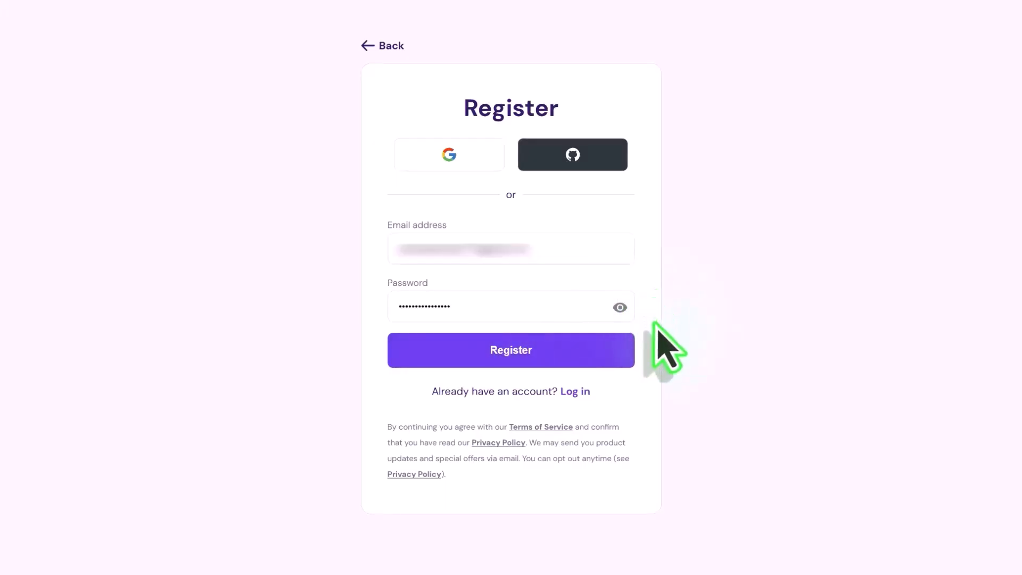
left_click(568, 354)
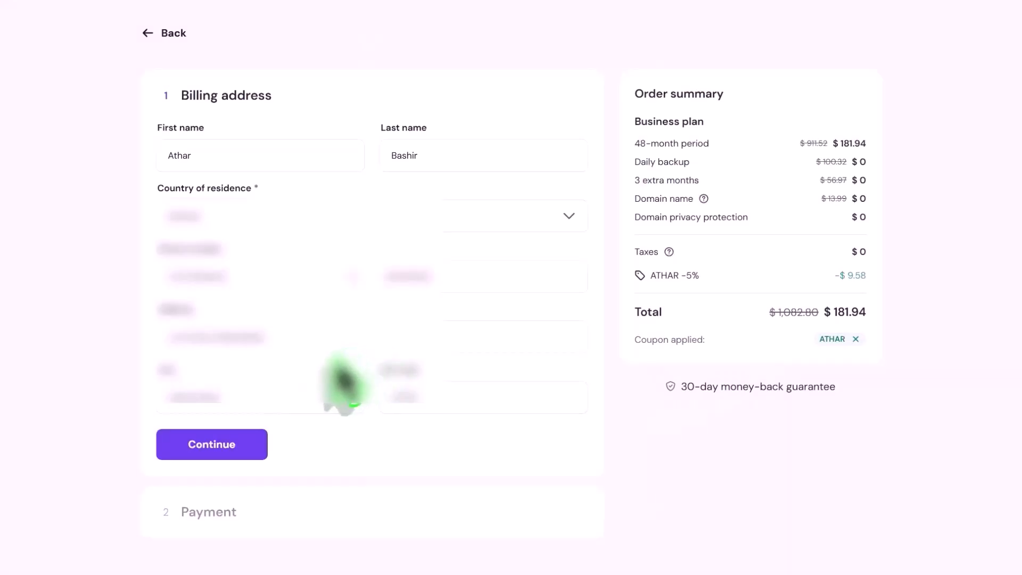
left_click(251, 450)
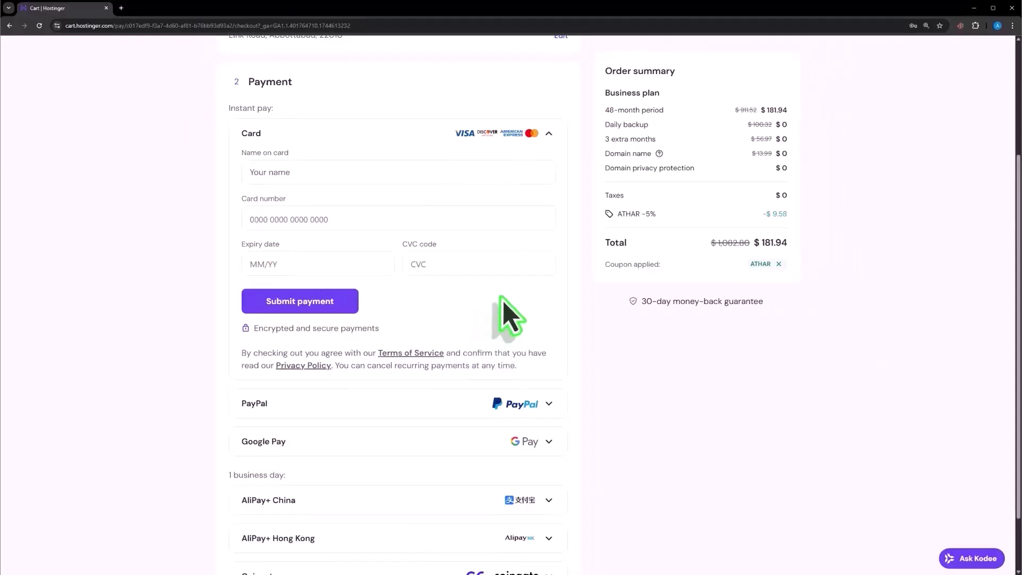
Submit the card payment for the Business plan order
scroll(502, 315, "down", 2)
scroll(531, 302, "up", 3)
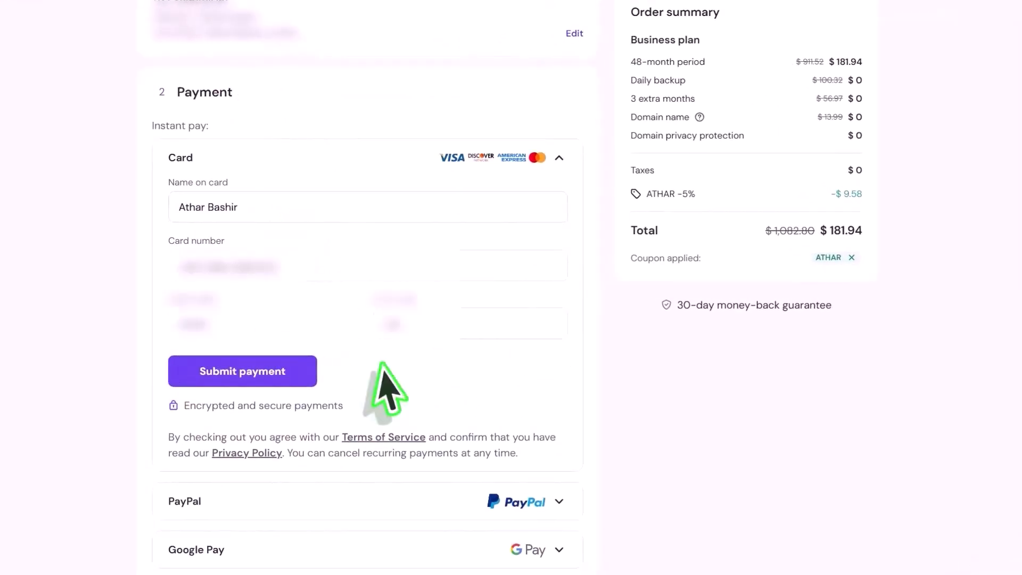
left_click(292, 375)
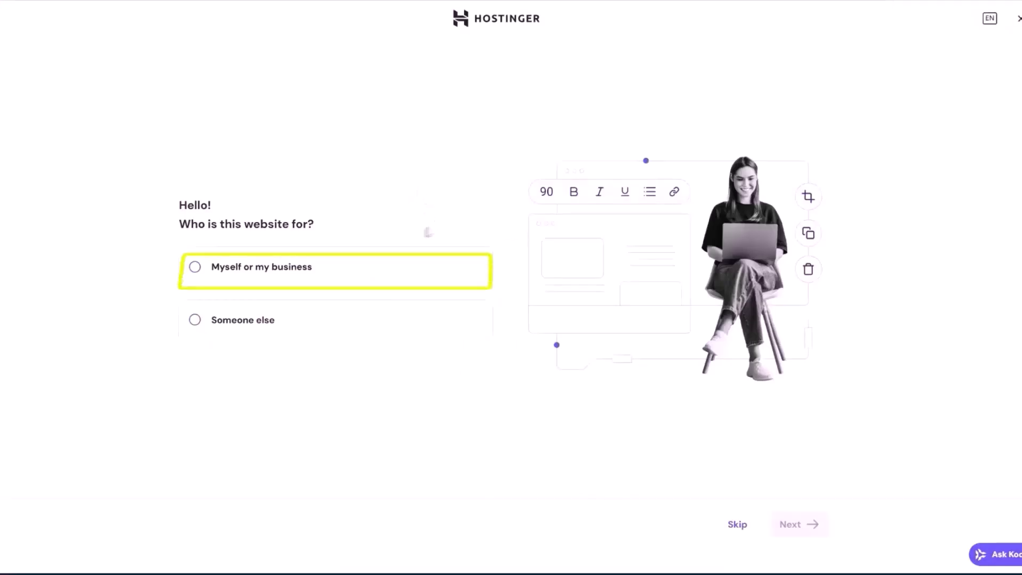
Specify in the setup that the website is for Myself or my business and choose to create a website
left_click(329, 268)
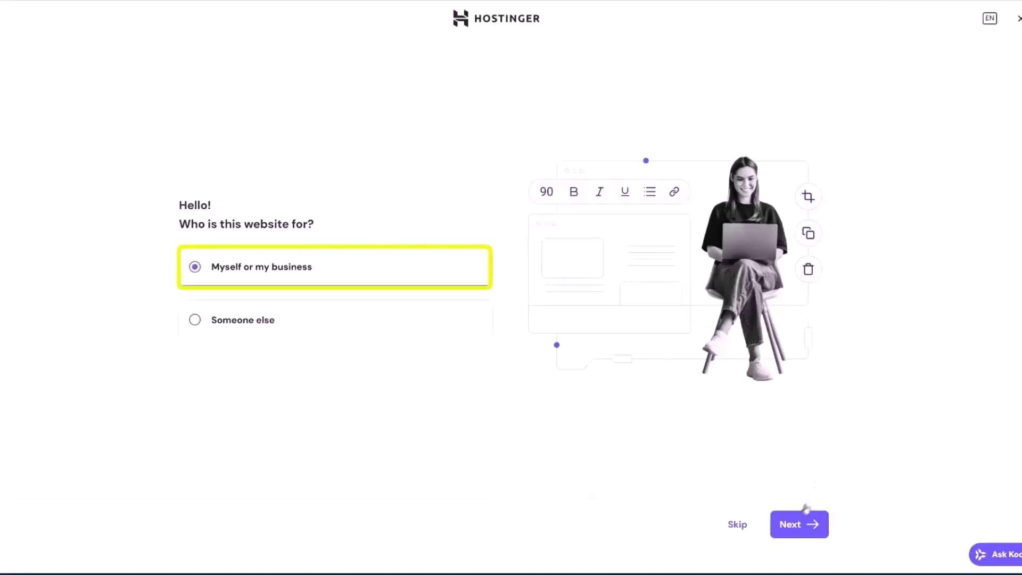
left_click(779, 519)
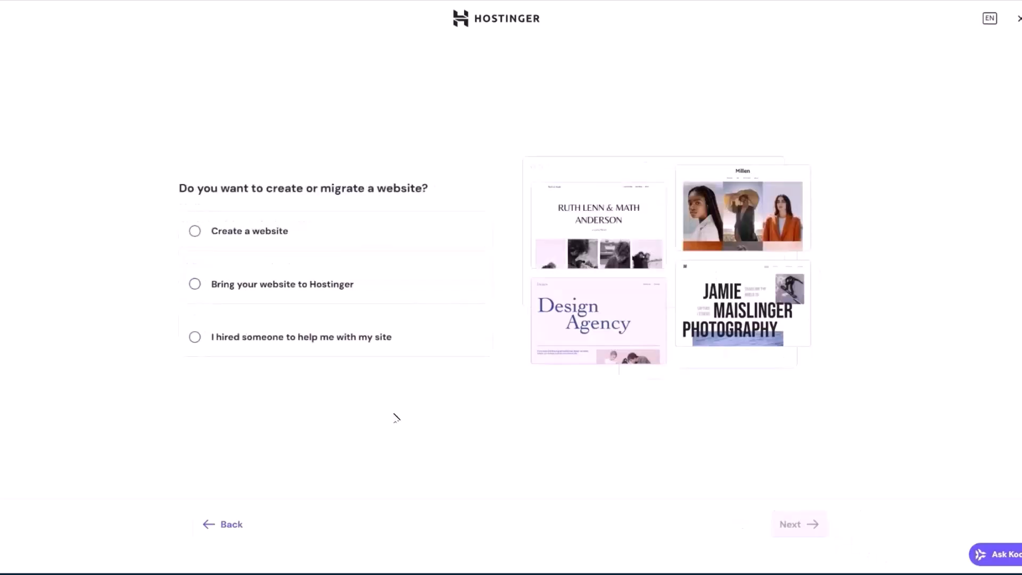
left_click(382, 239)
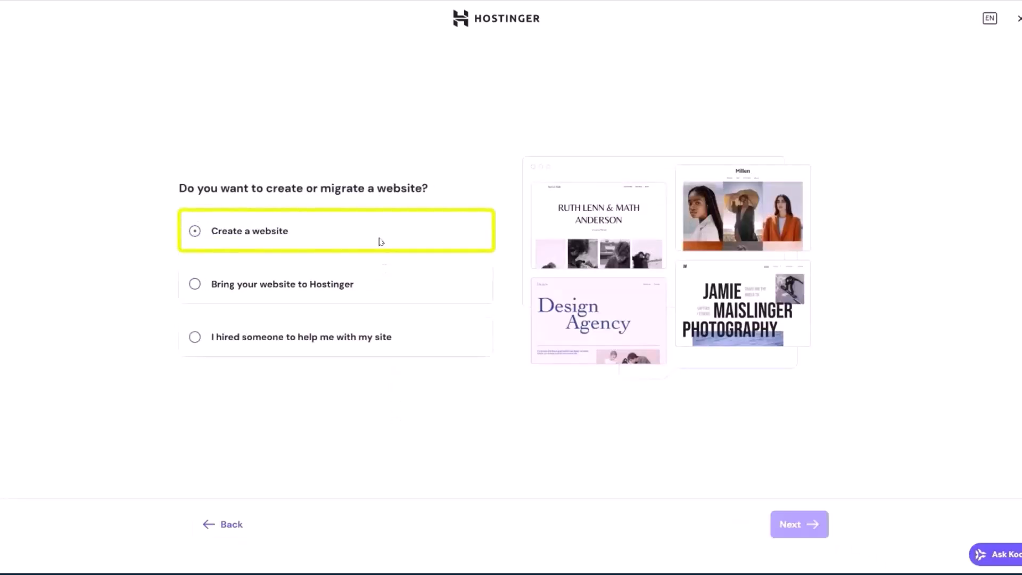
left_click(799, 525)
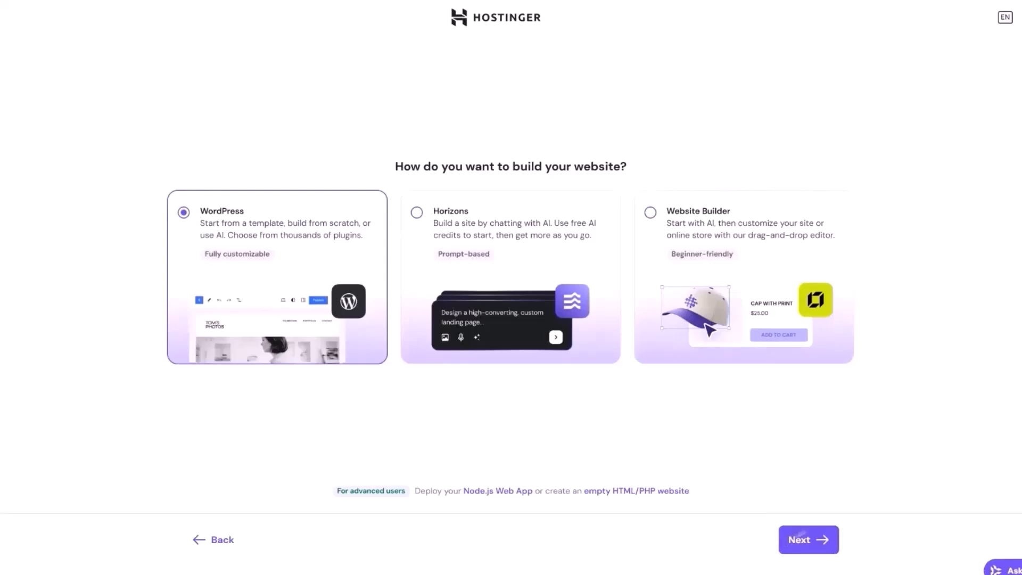
Build the website with WordPress, confirming the admin login details and starting from a blank site
left_click(800, 535)
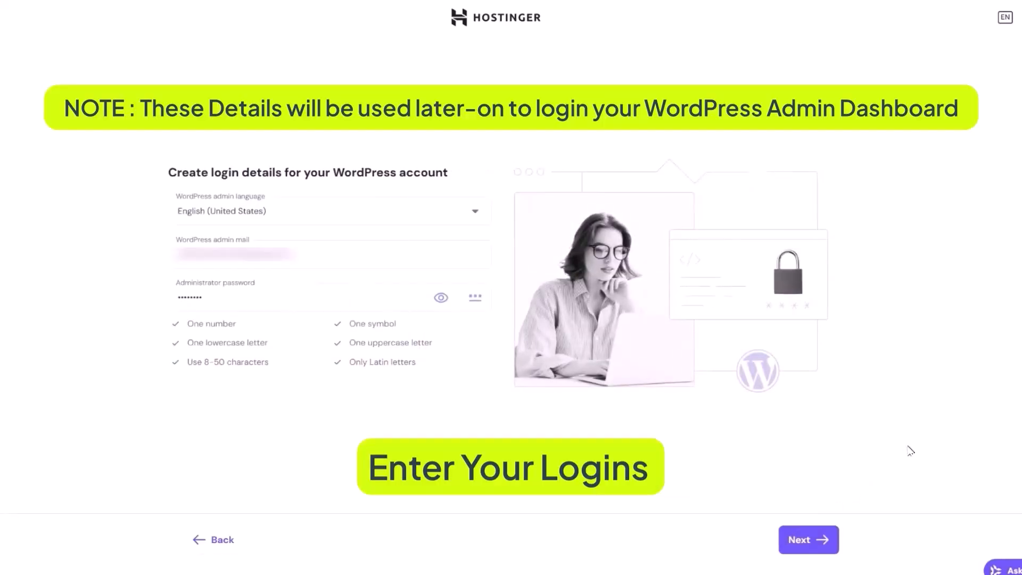
left_click(784, 541)
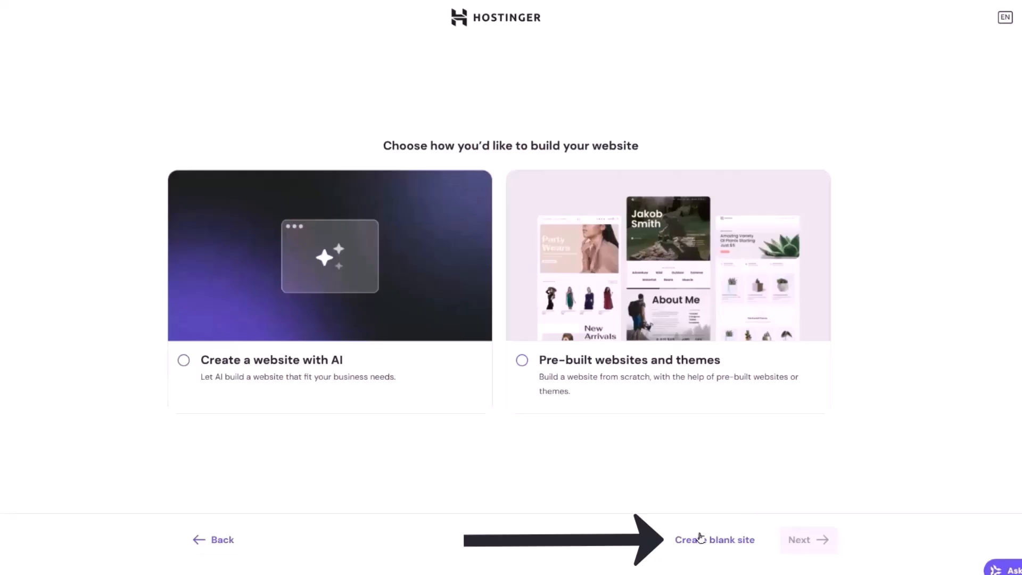
left_click(701, 538)
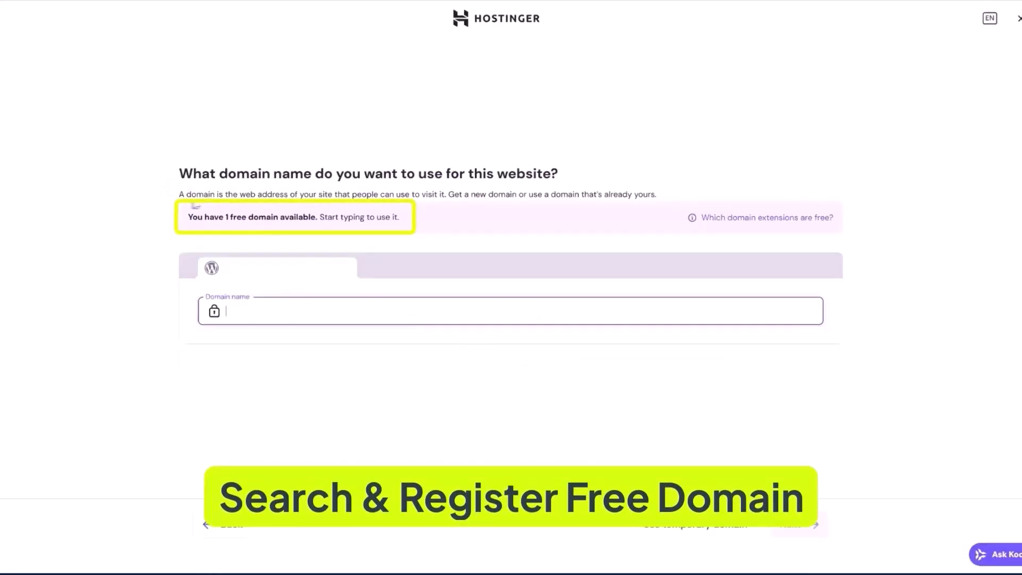
Claim the free domain anymotionpro.com for the website and finish its registration with the contact details
left_click(161, 229)
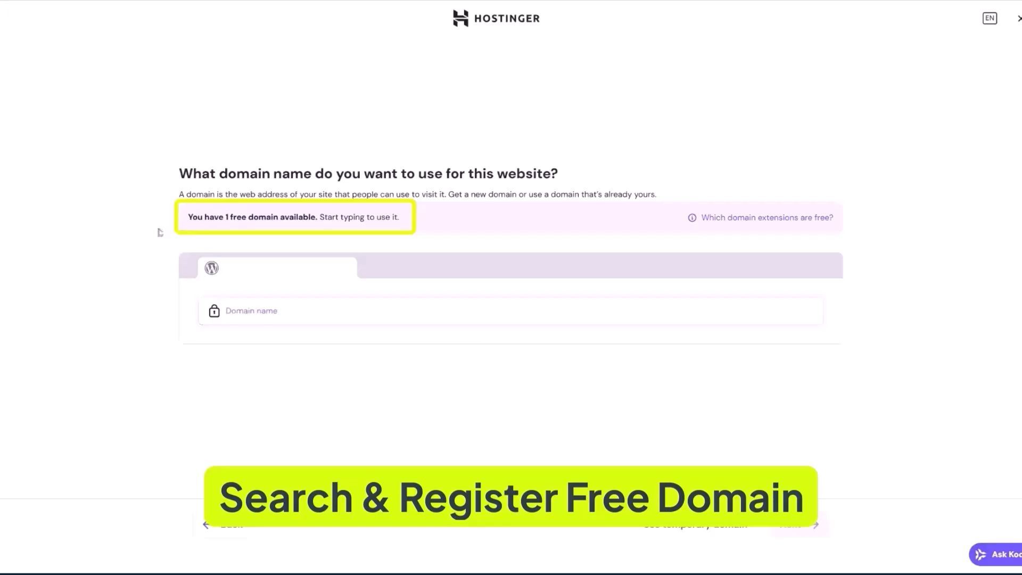
left_click(285, 312)
type("anymotionpro.com")
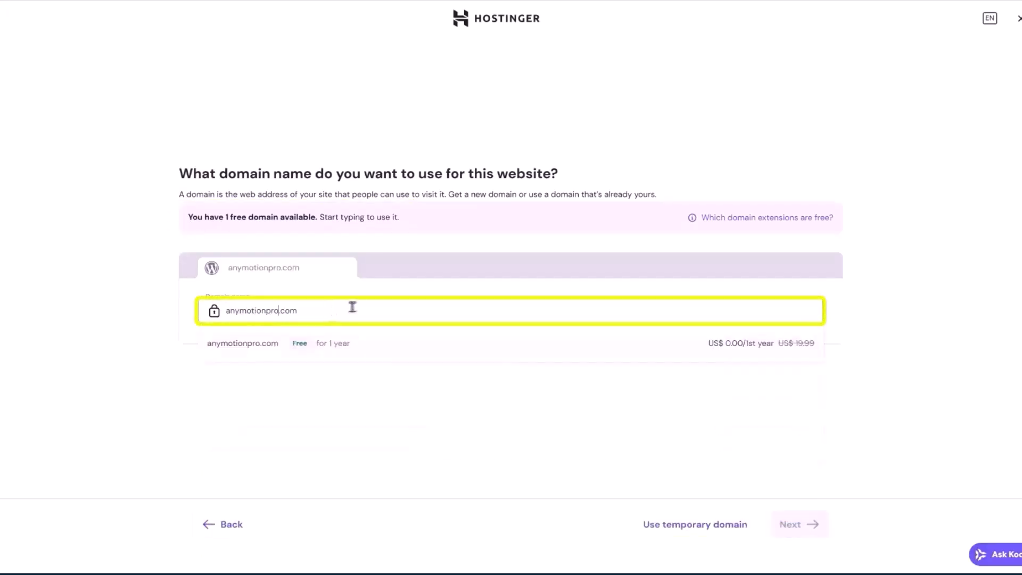
left_click(267, 349)
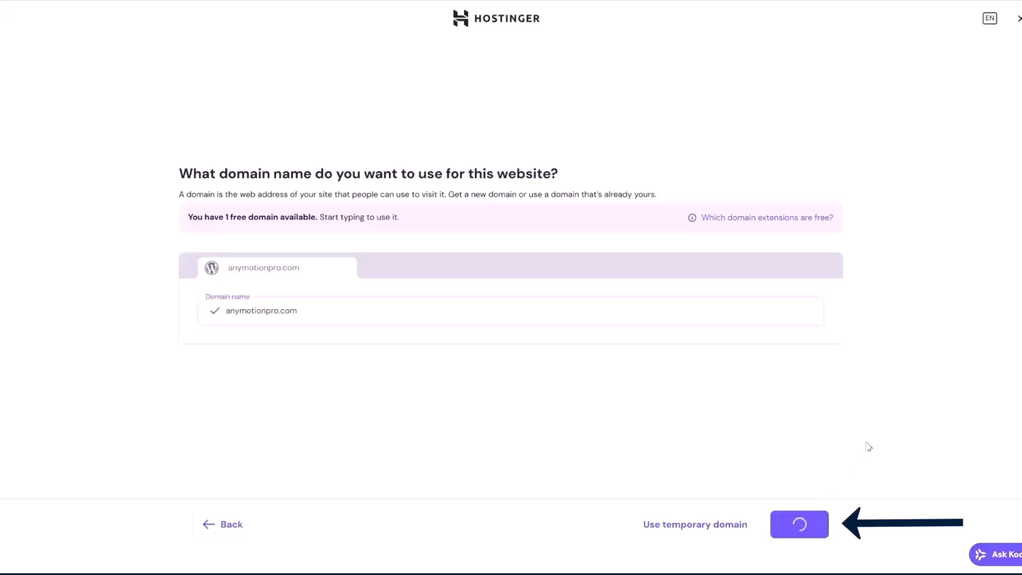
scroll(758, 277, "down", 2)
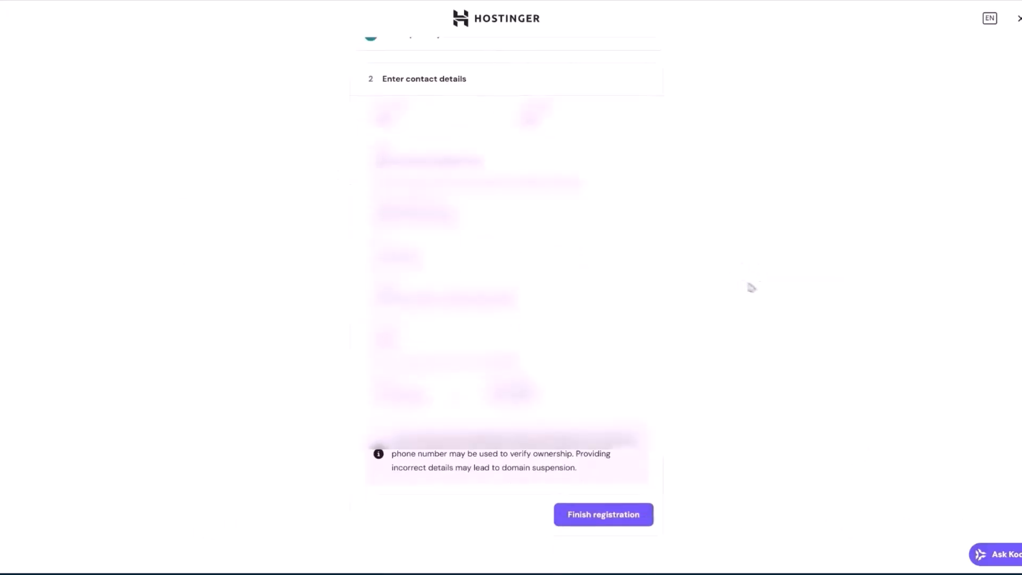
left_click(626, 515)
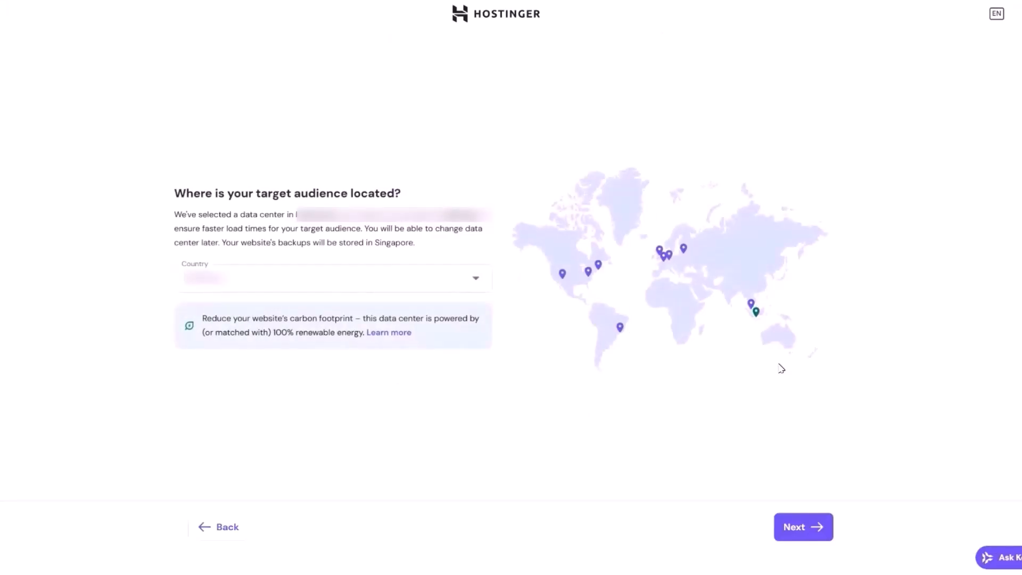
Choose the data center country for the website's target audience
left_click(422, 287)
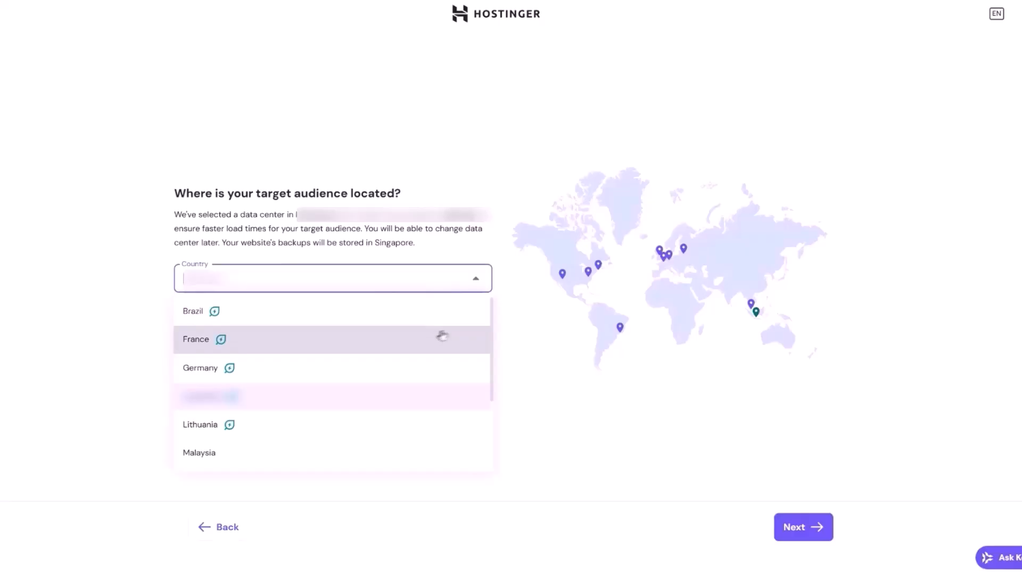
left_click(459, 333)
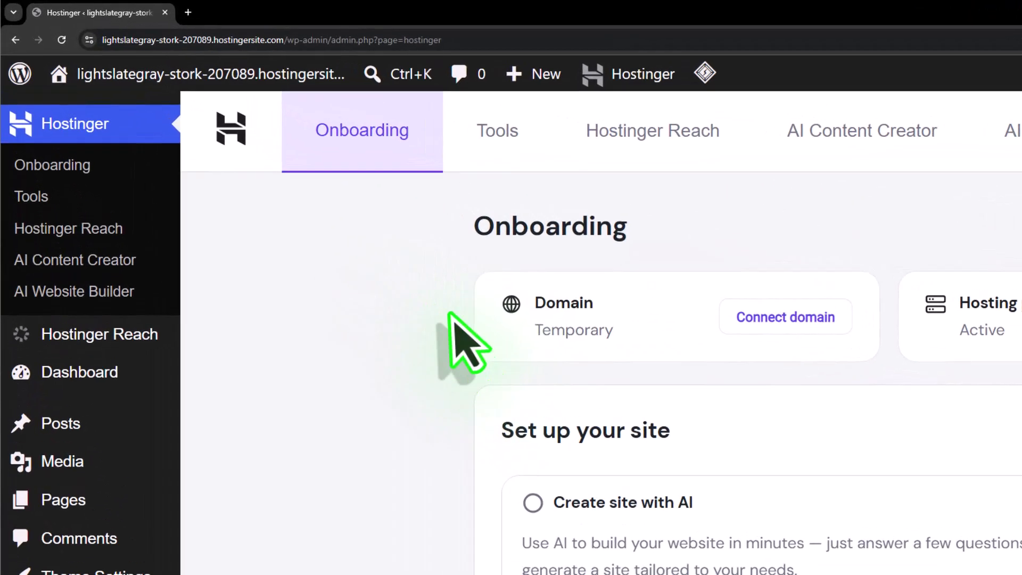
View the live WordPress site in a new browser tab and return to the admin dashboard
mouse_move(90, 52)
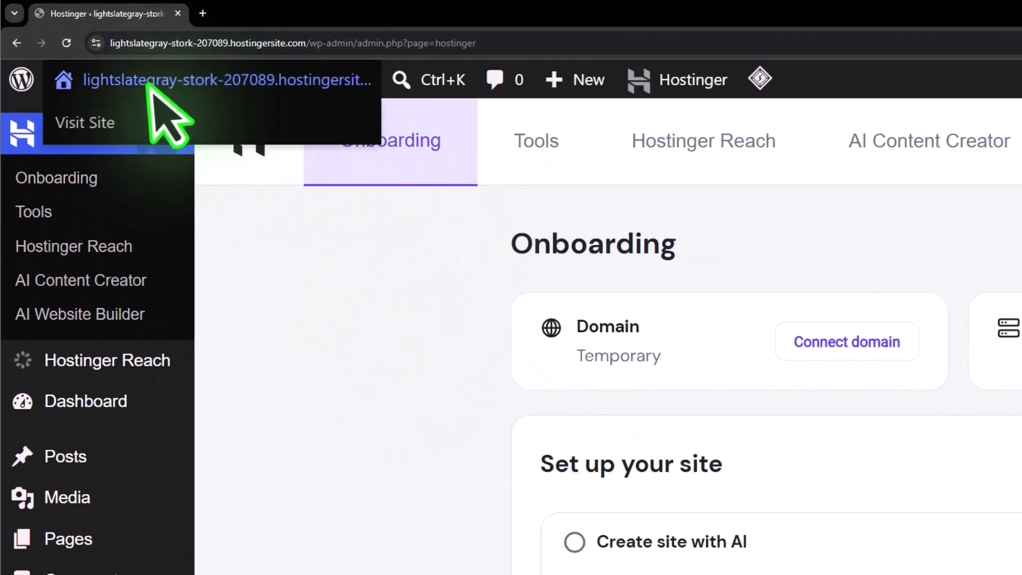
right_click(104, 122)
left_click(189, 137)
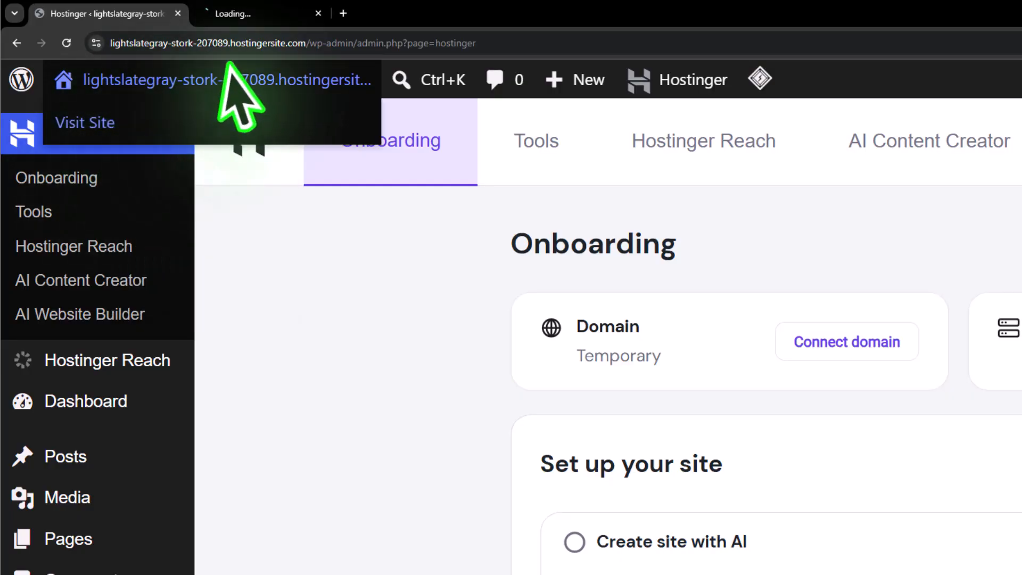
left_click(261, 15)
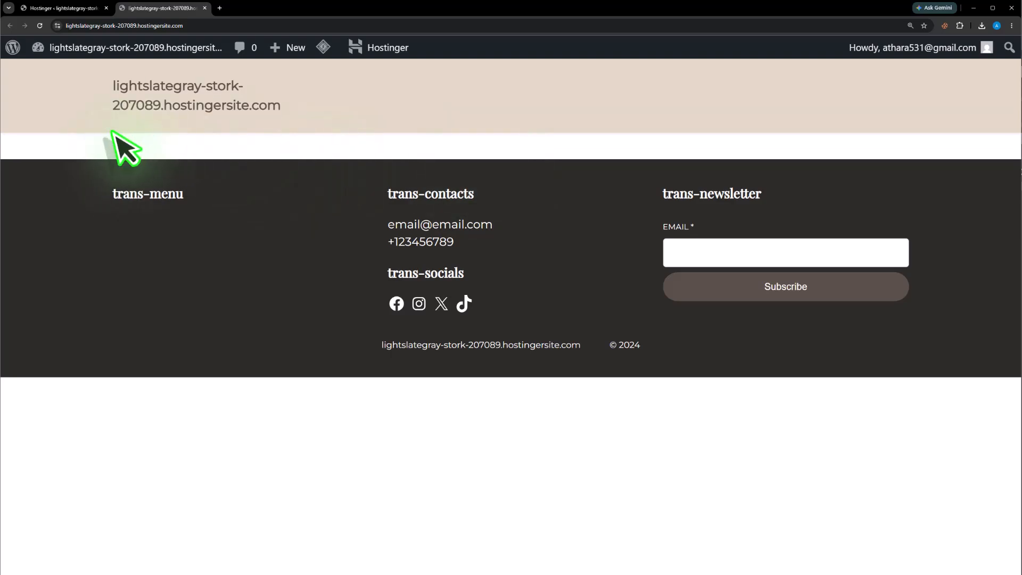
left_click(65, 10)
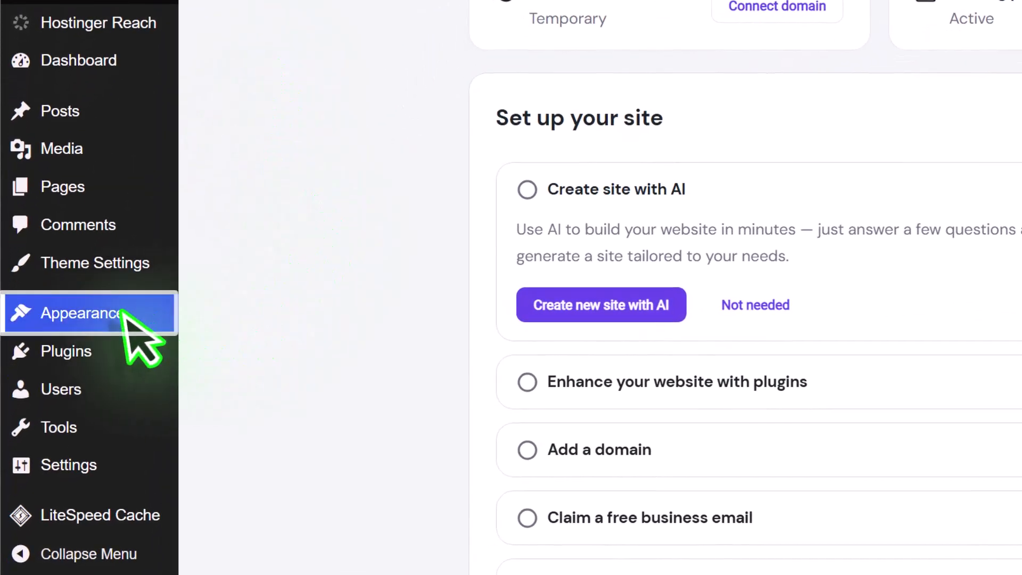
Go to adding a new WordPress theme and search the theme directory for "astra"
mouse_move(80, 403)
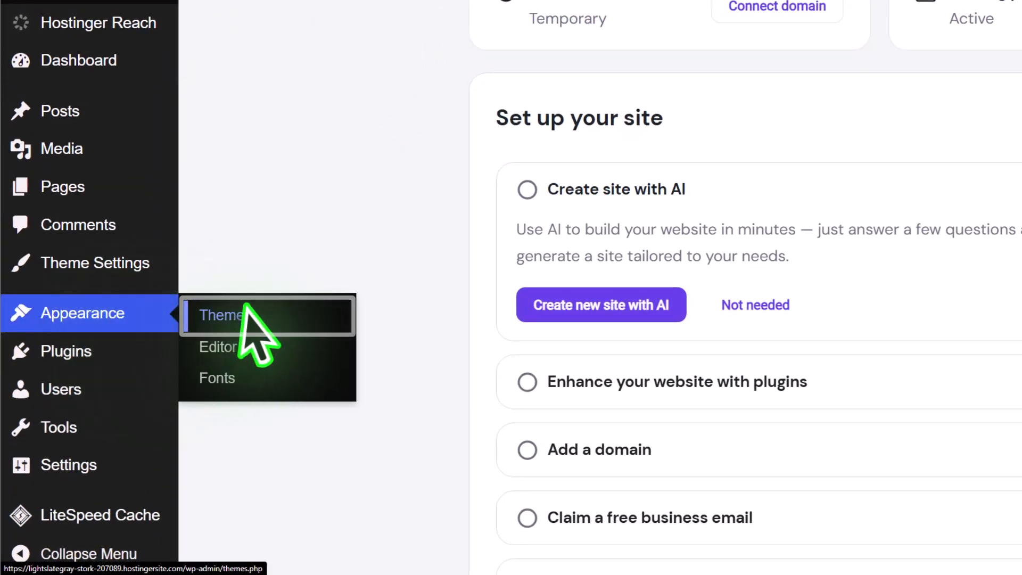
left_click(243, 314)
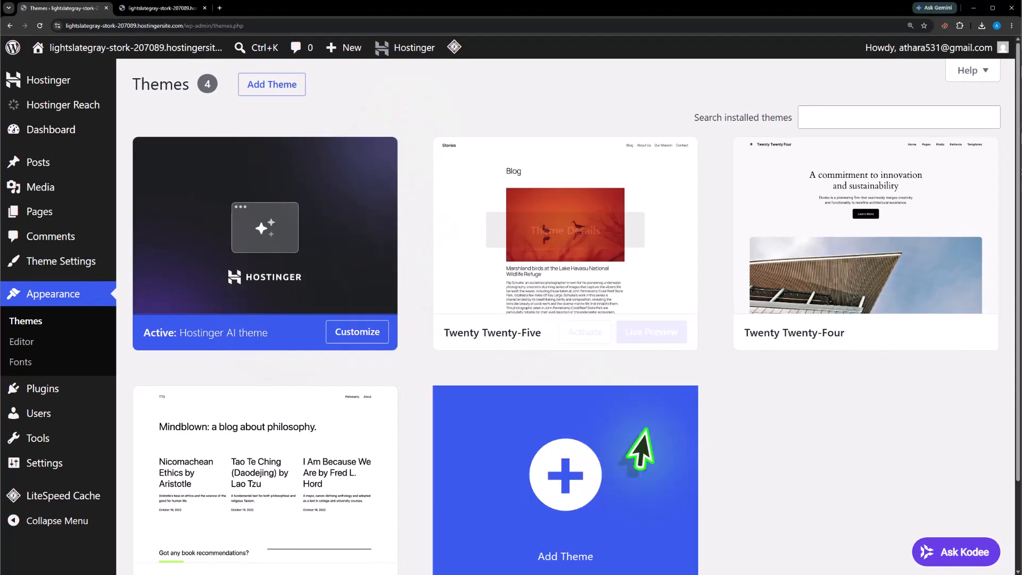
left_click(603, 443)
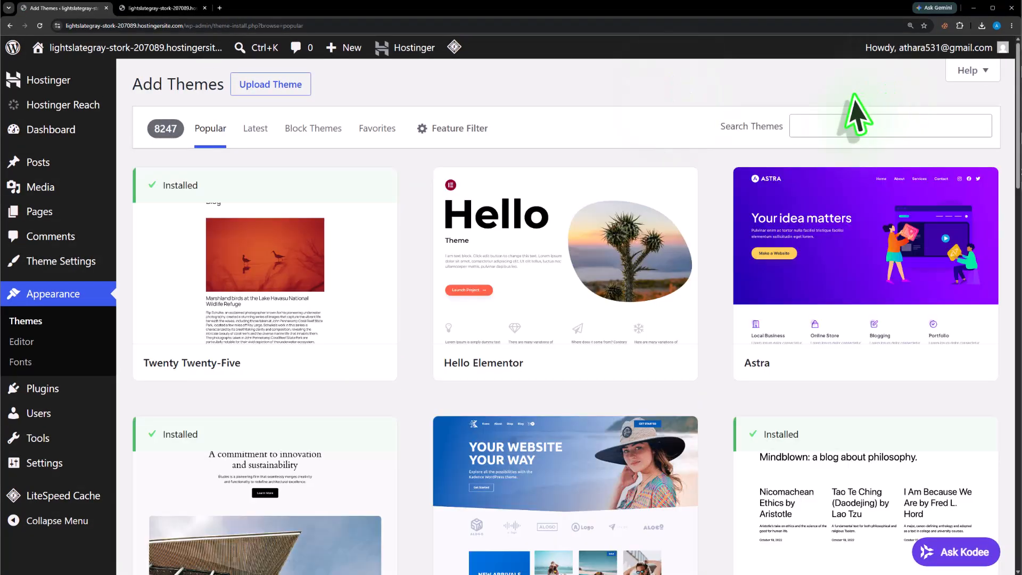
left_click(879, 130)
type("astra")
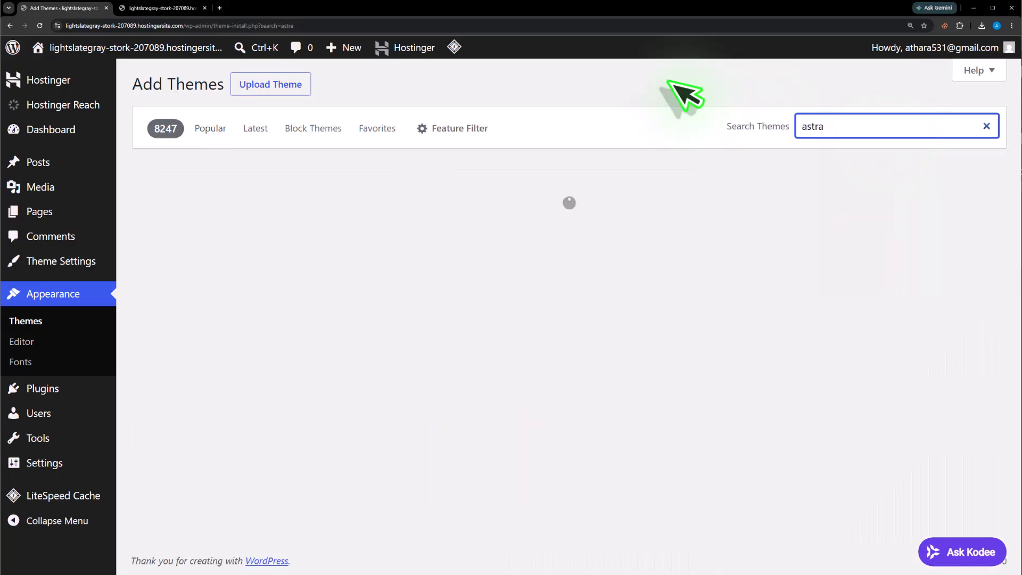
Install the Astra theme from the search results and activate it on the site
mouse_move(356, 297)
left_click(300, 362)
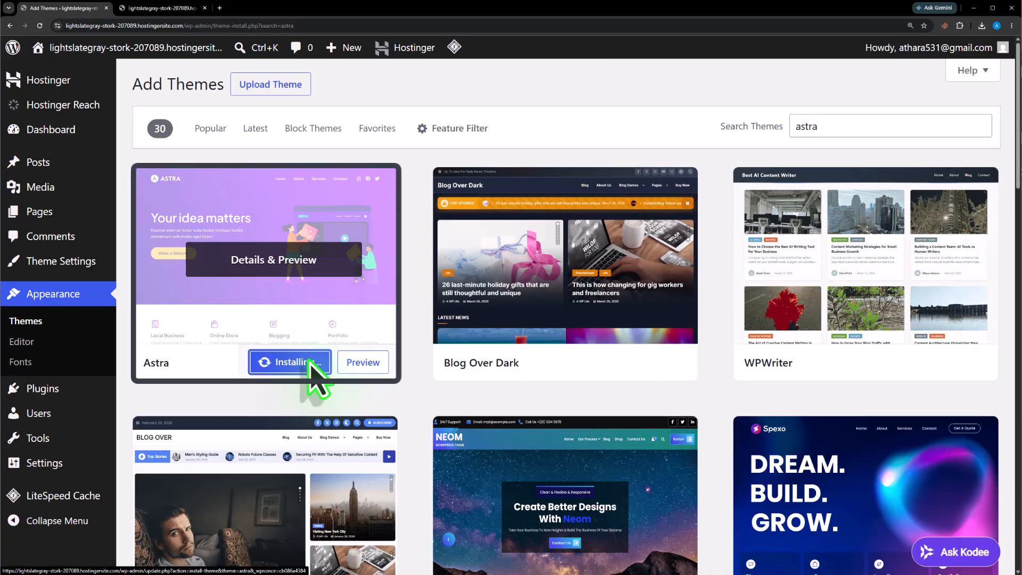
left_click(292, 361)
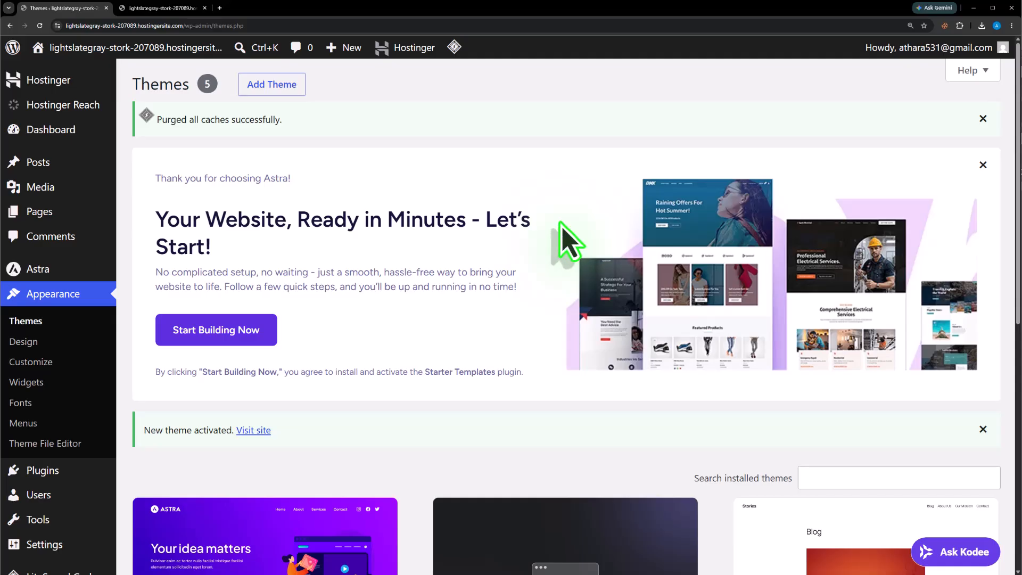
Start the Astra guided setup and skip ahead to the pre-built templates stage without filling in the user survey
left_click(254, 330)
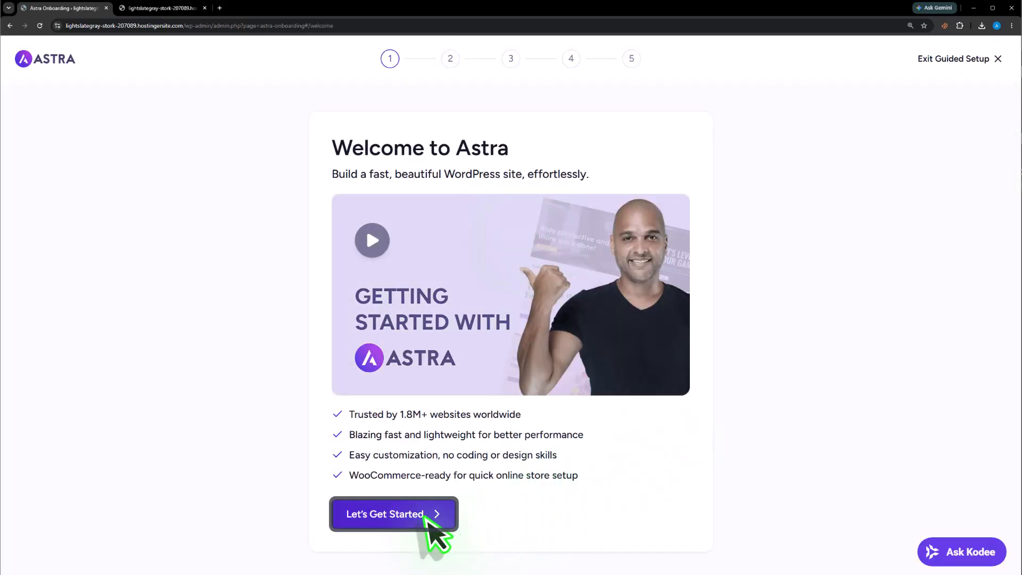
left_click(423, 517)
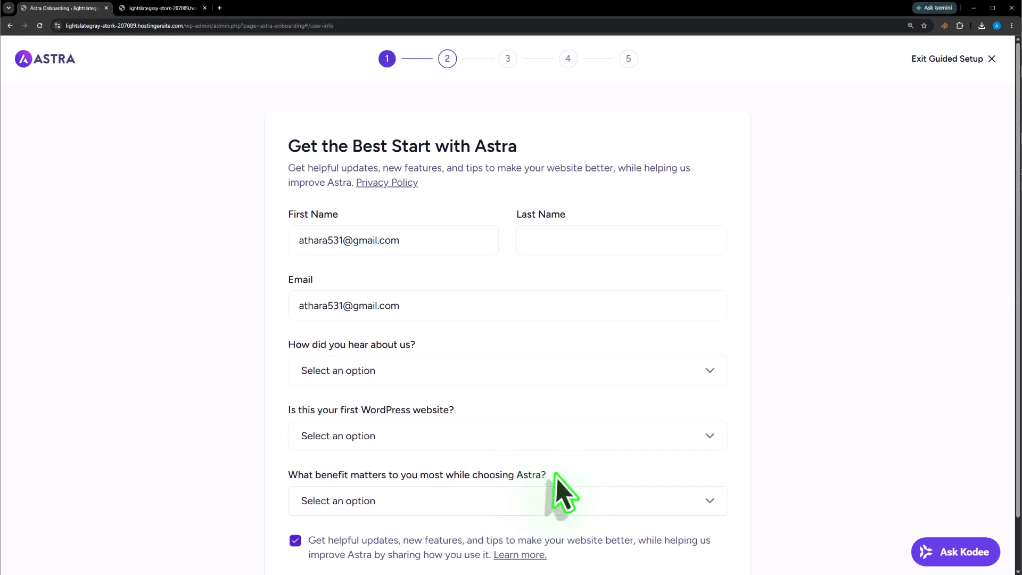
scroll(559, 490, "down", 2)
left_click(615, 537)
left_click(619, 535)
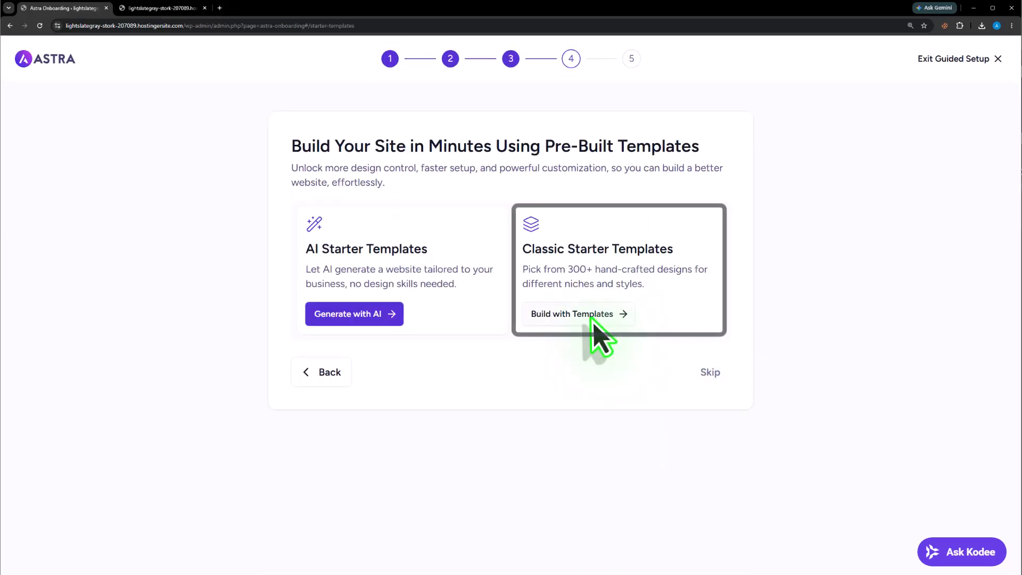
Build with the Classic Starter Templates and choose Elementor as the page builder
left_click(601, 315)
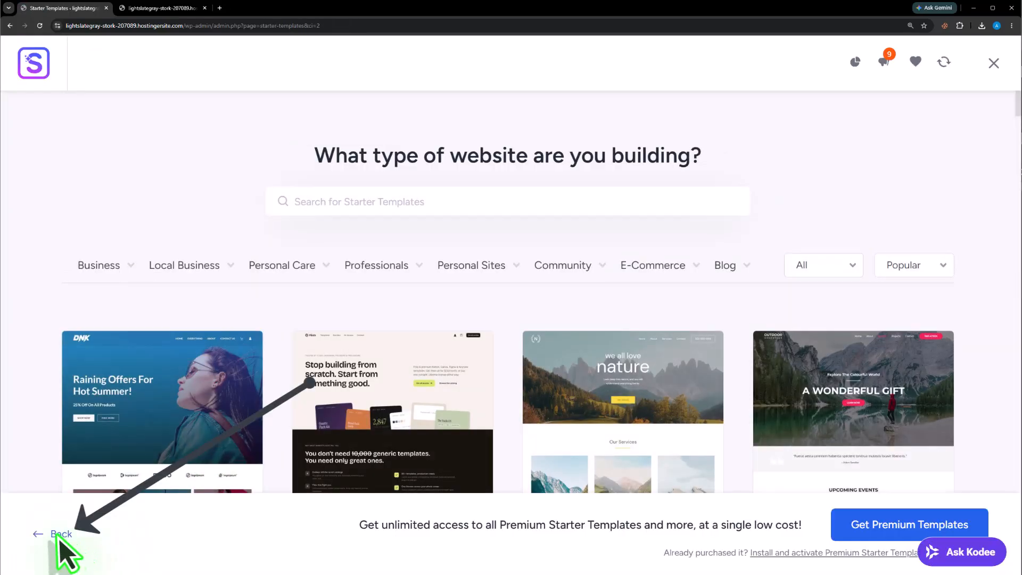
left_click(59, 535)
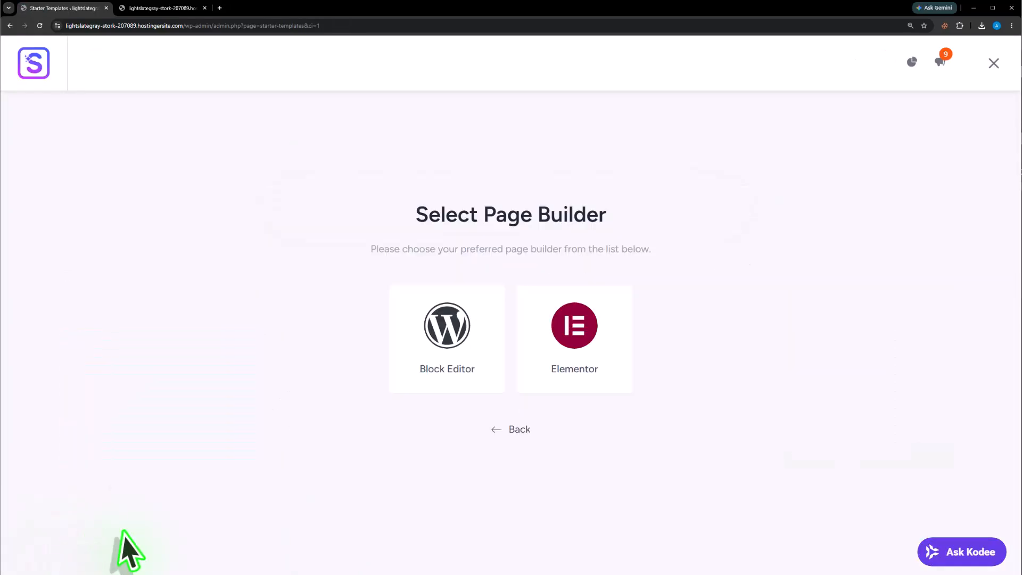
left_click(590, 355)
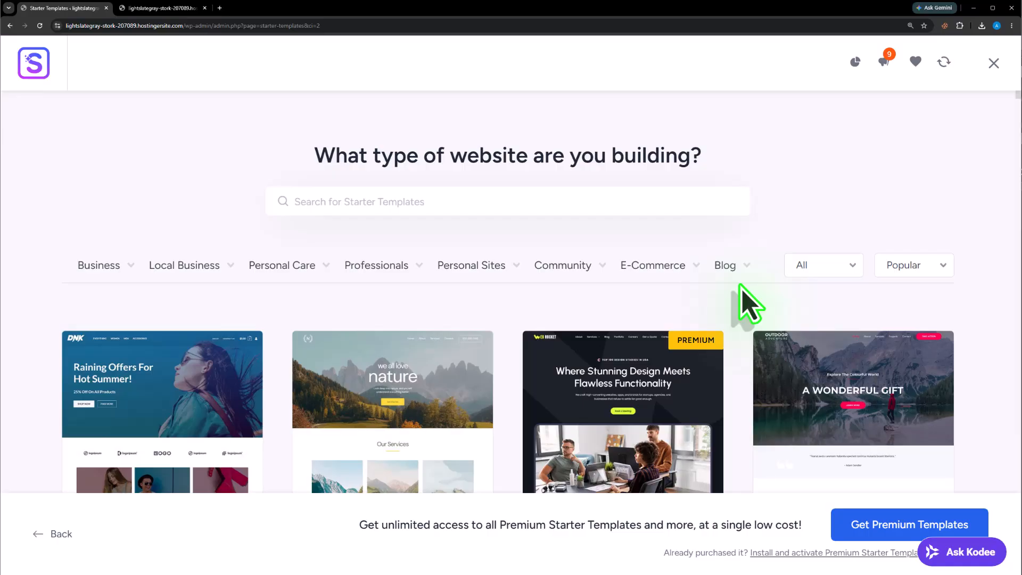
Browse the starter templates, filter them by the Local Business category and select the Mechanic template
scroll(750, 311, "down", 2)
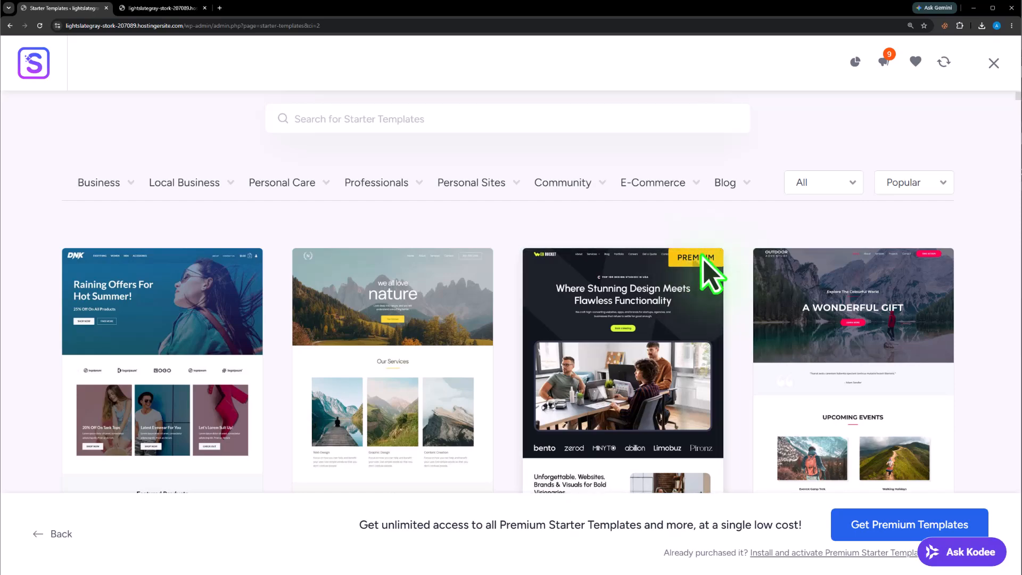
scroll(631, 210, "up", 2)
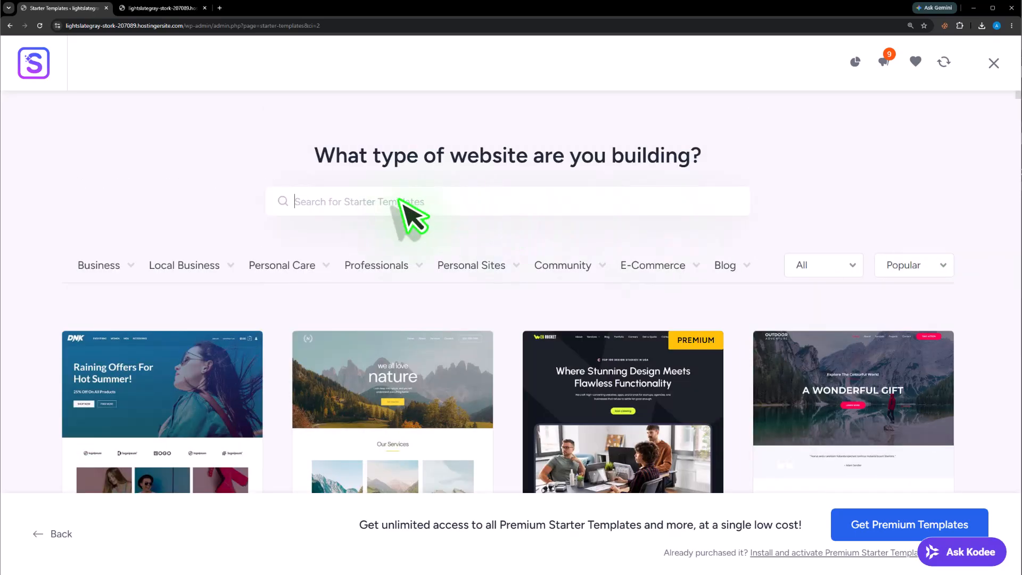
left_click(110, 261)
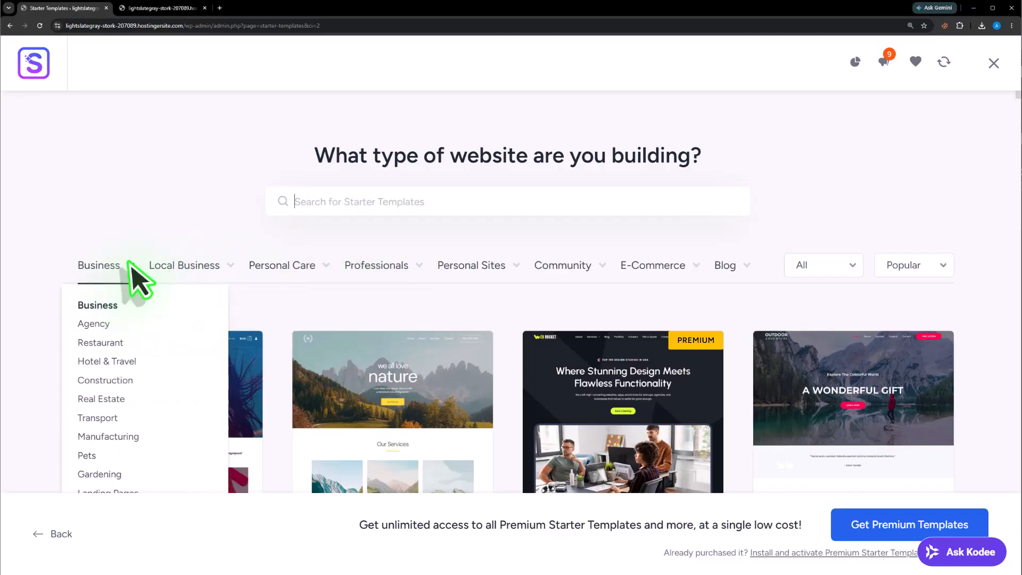
scroll(717, 288, "down", 1)
scroll(879, 298, "down", 20)
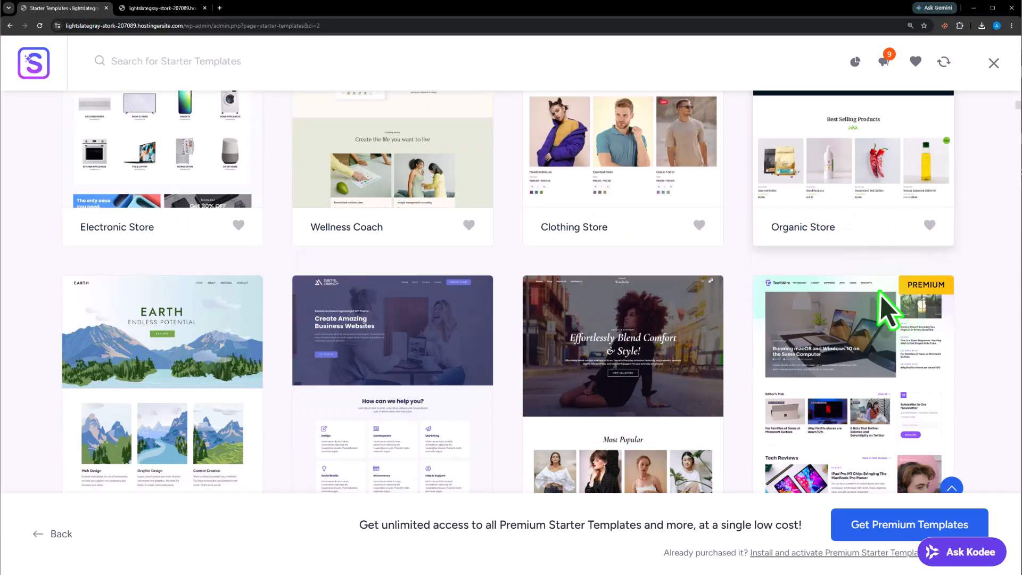
scroll(881, 311, "down", 10)
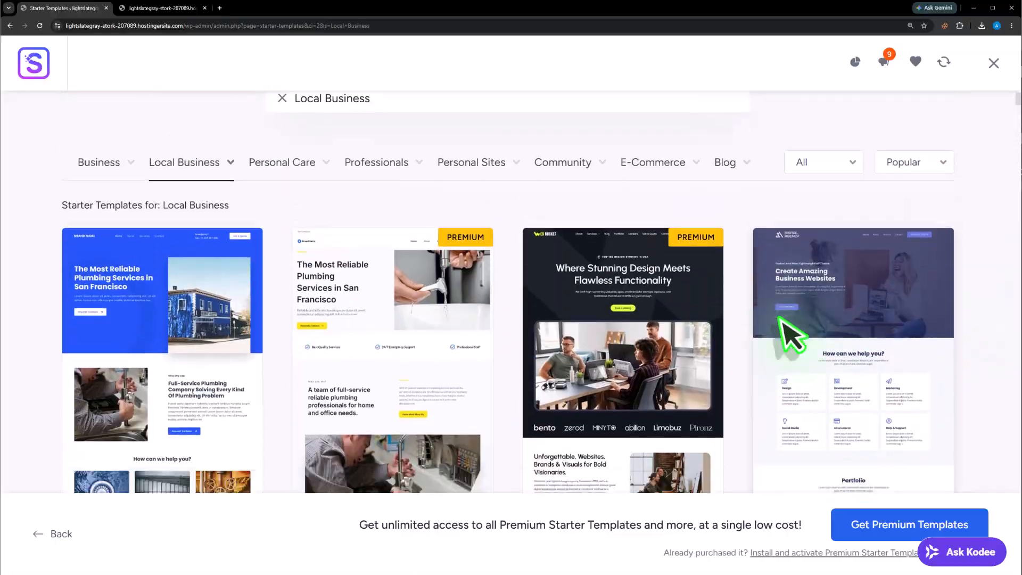
scroll(783, 326, "down", 20)
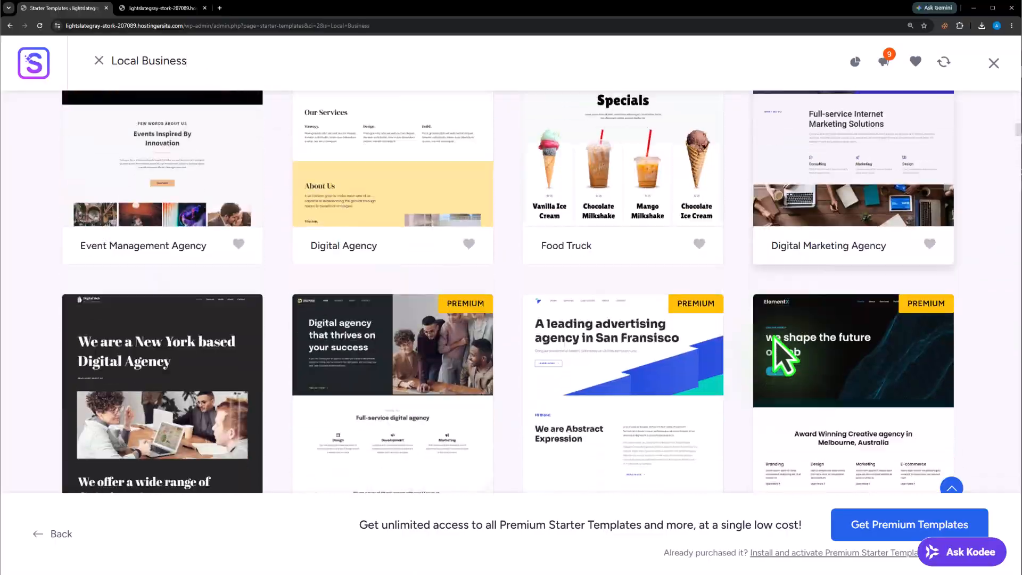
scroll(695, 258, "down", 5)
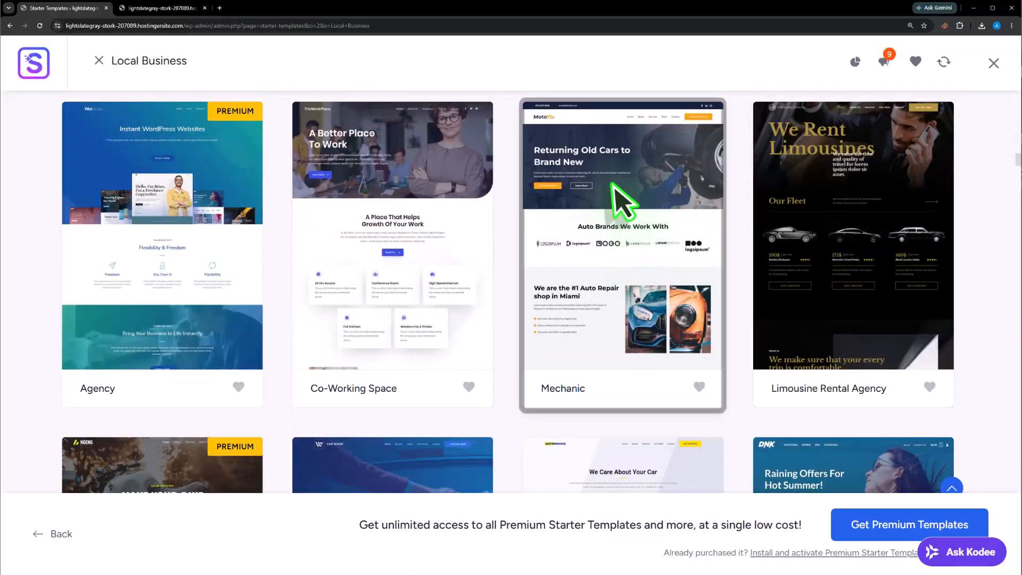
left_click(631, 232)
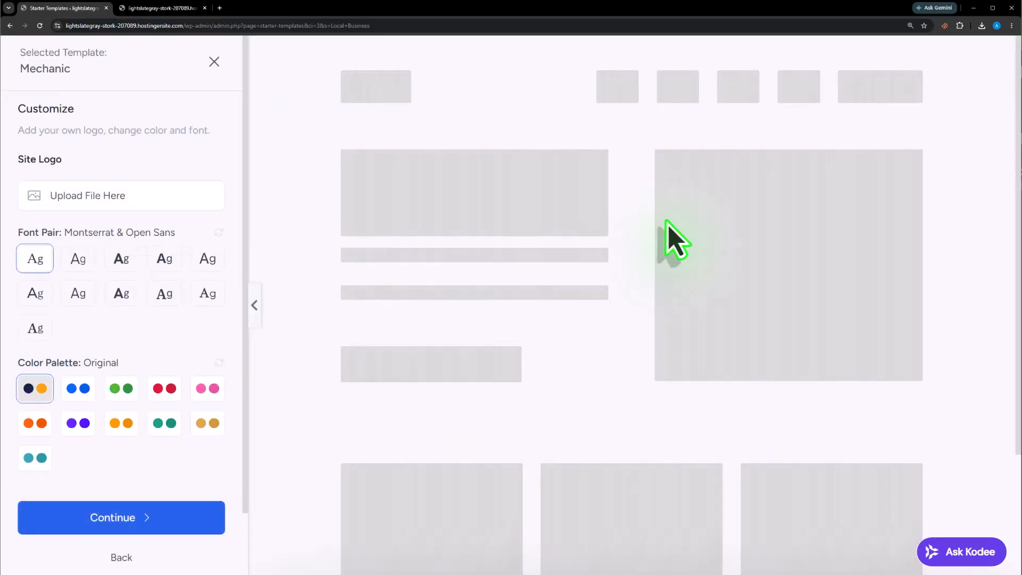
Preview the Mechanic template and build the site with its original design and preselected features, skipping the personal details form
scroll(655, 234, "down", 5)
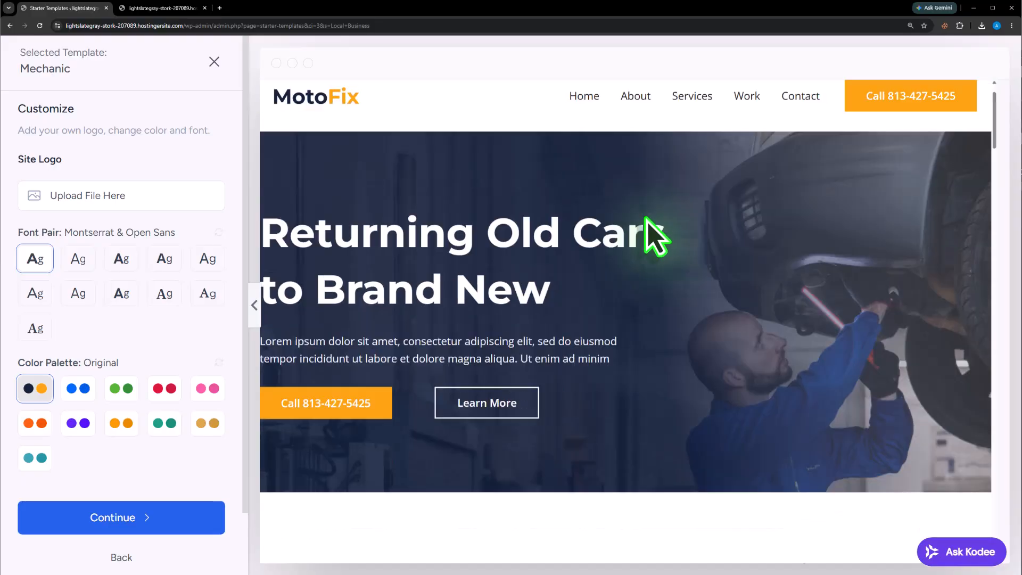
scroll(637, 238, "down", 15)
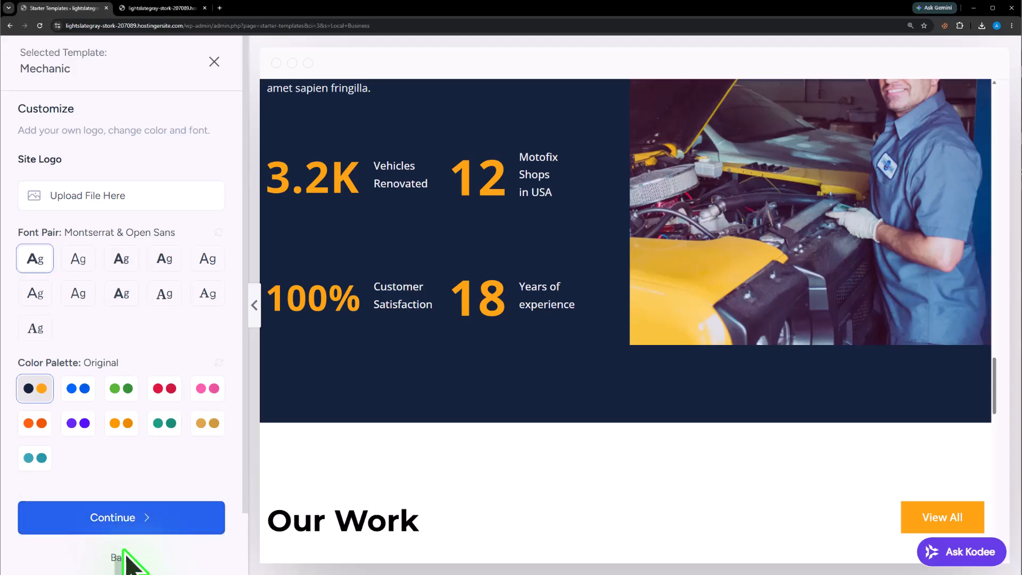
left_click(160, 519)
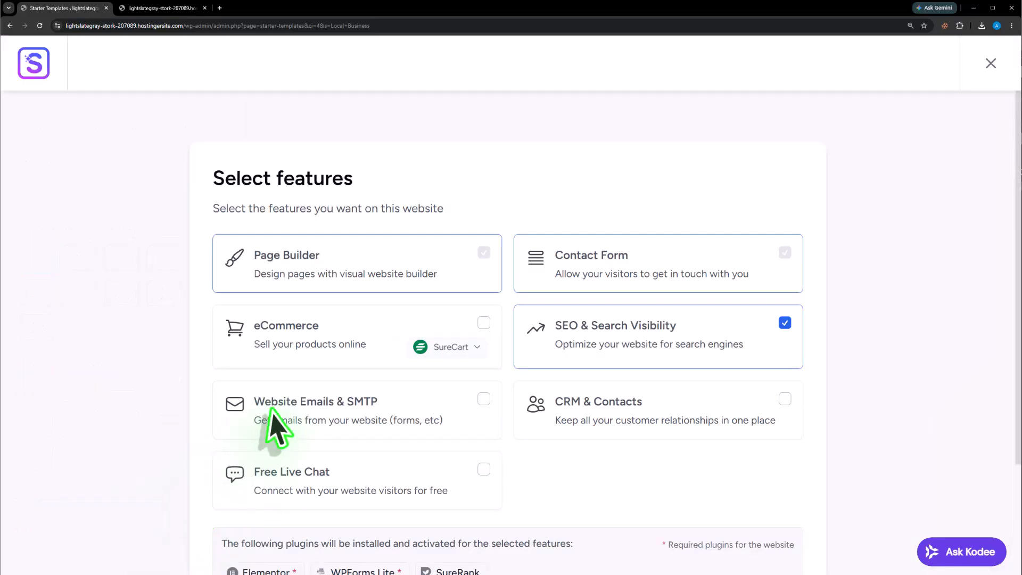
scroll(274, 423, "down", 4)
left_click(277, 411)
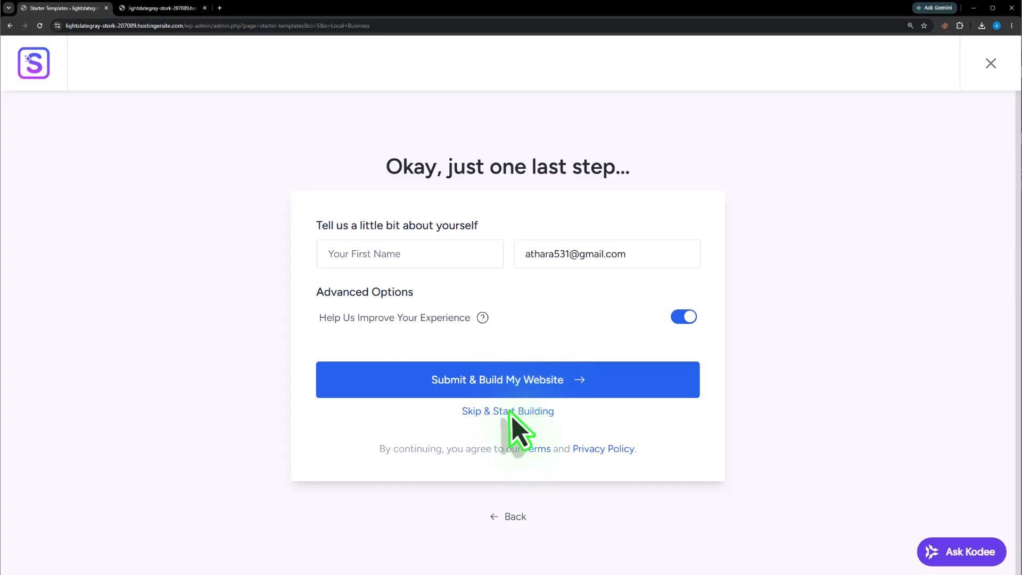
left_click(508, 414)
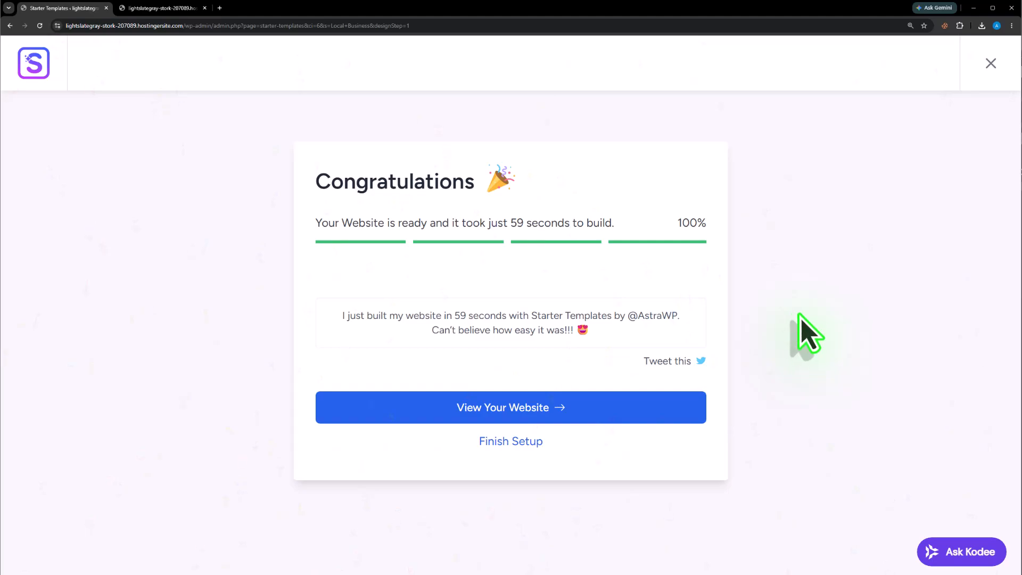
View the newly built website and look through the sections of its home page
left_click(575, 408)
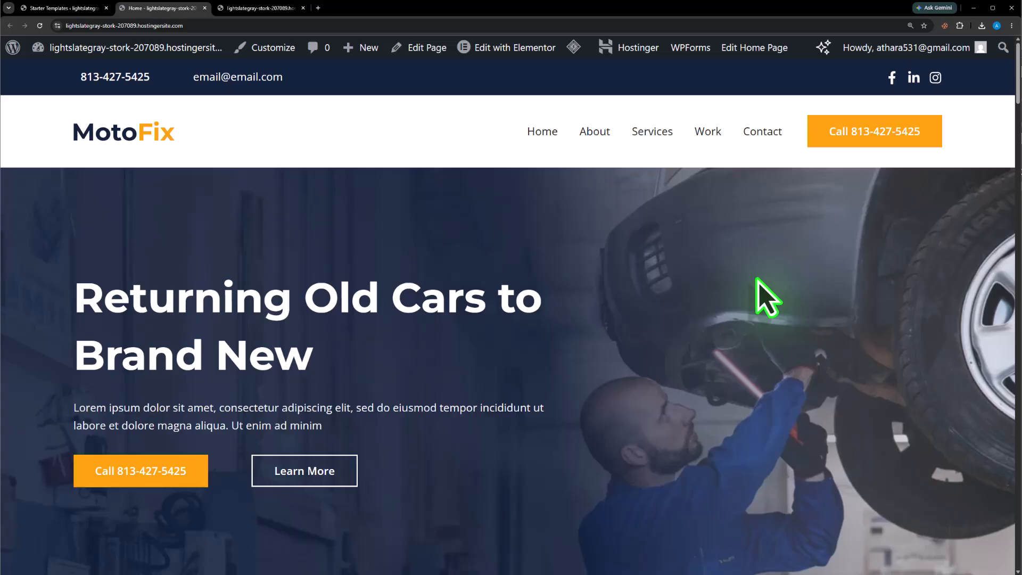
scroll(758, 281, "down", 3)
scroll(756, 283, "down", 5)
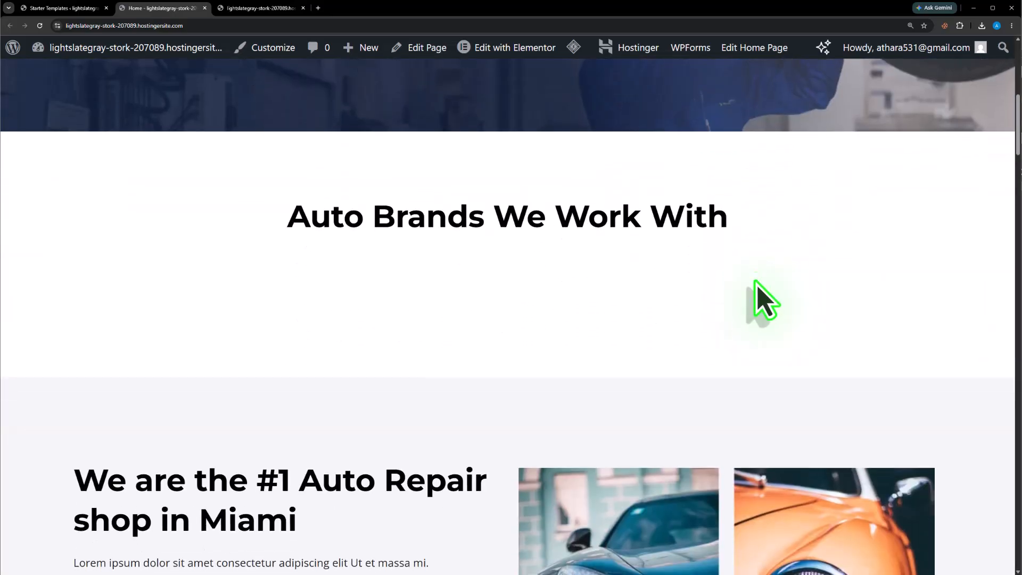
scroll(766, 299, "down", 8)
scroll(765, 300, "down", 10)
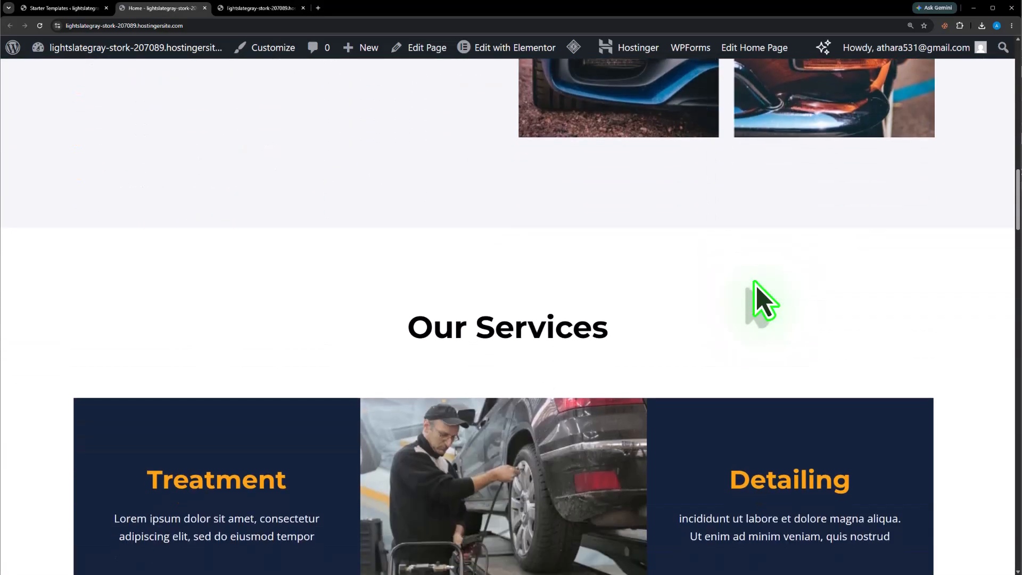
scroll(761, 303, "down", 15)
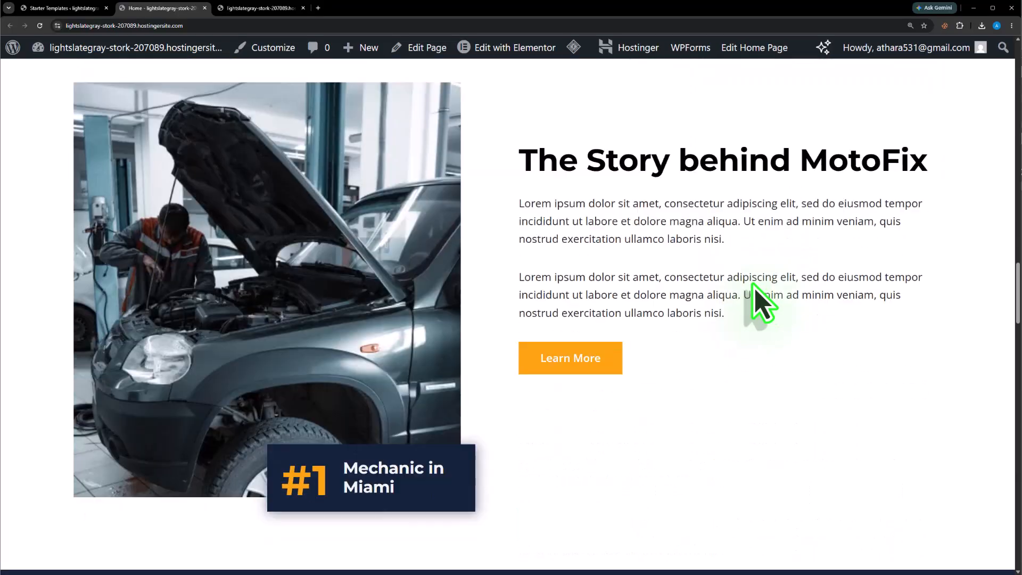
scroll(748, 291, "down", 11)
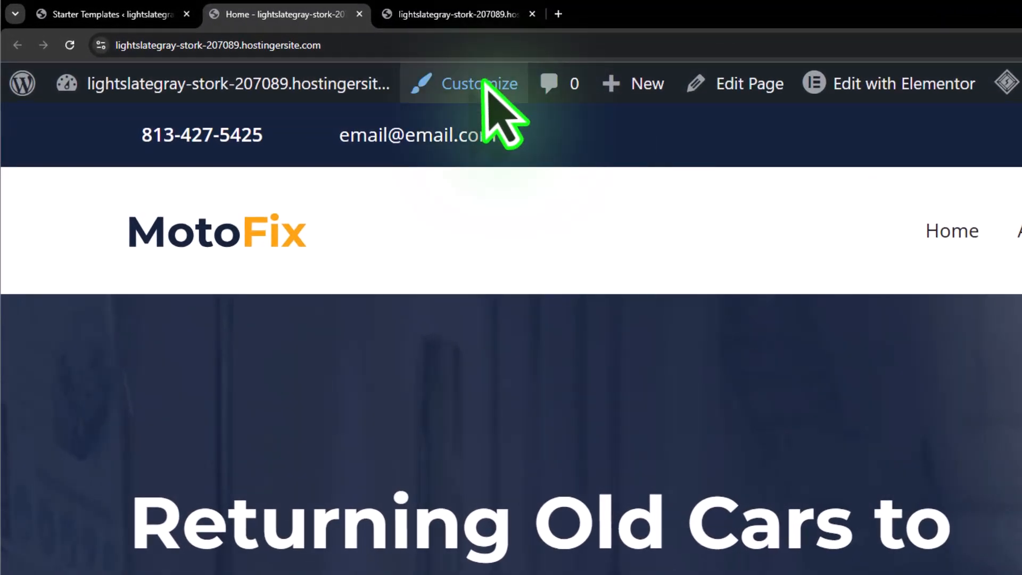
Customize the site by replacing the header logo with the b1 image from the media library, uncropped, at a 140 px width
left_click(480, 83)
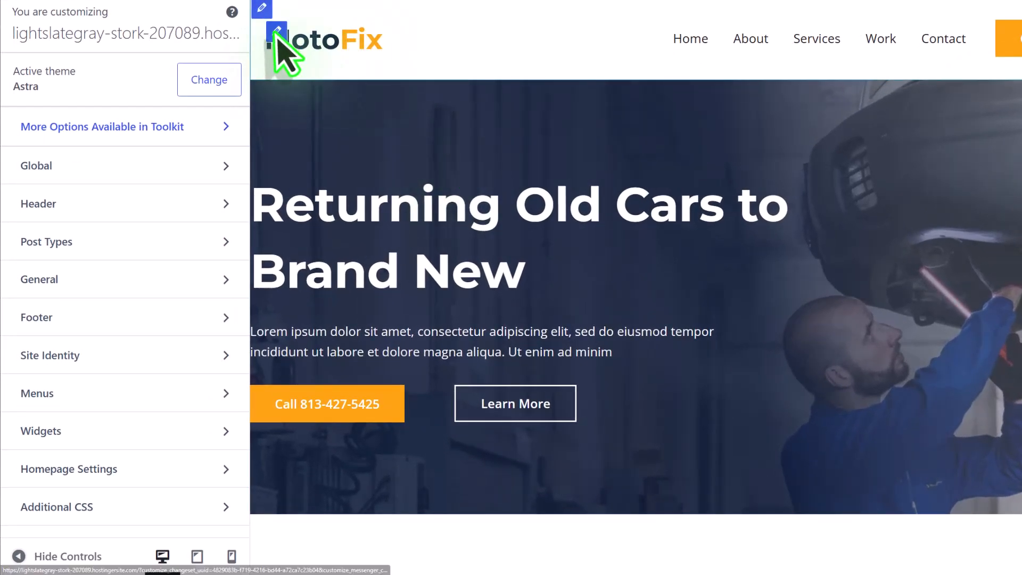
left_click(275, 31)
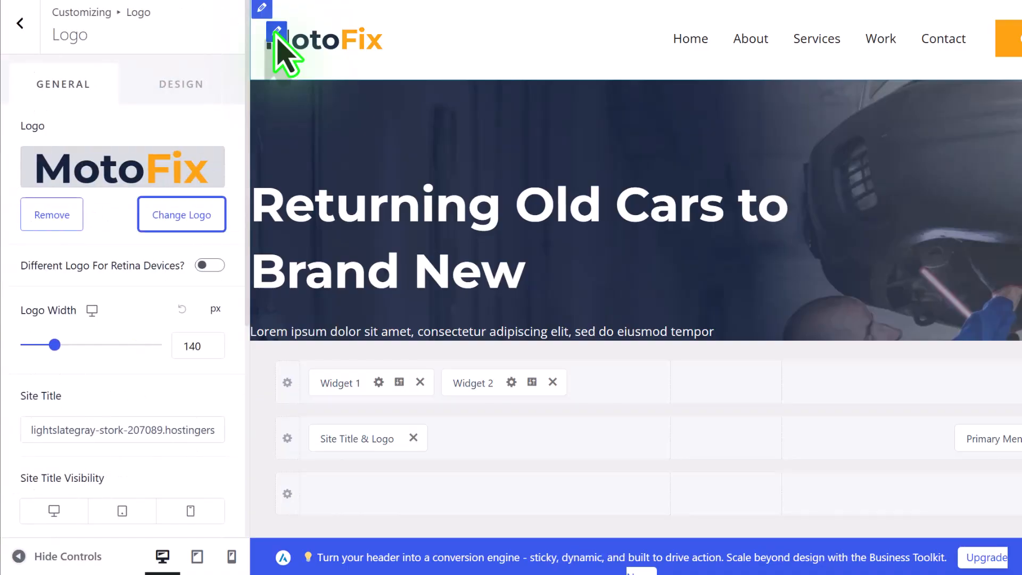
left_click(189, 218)
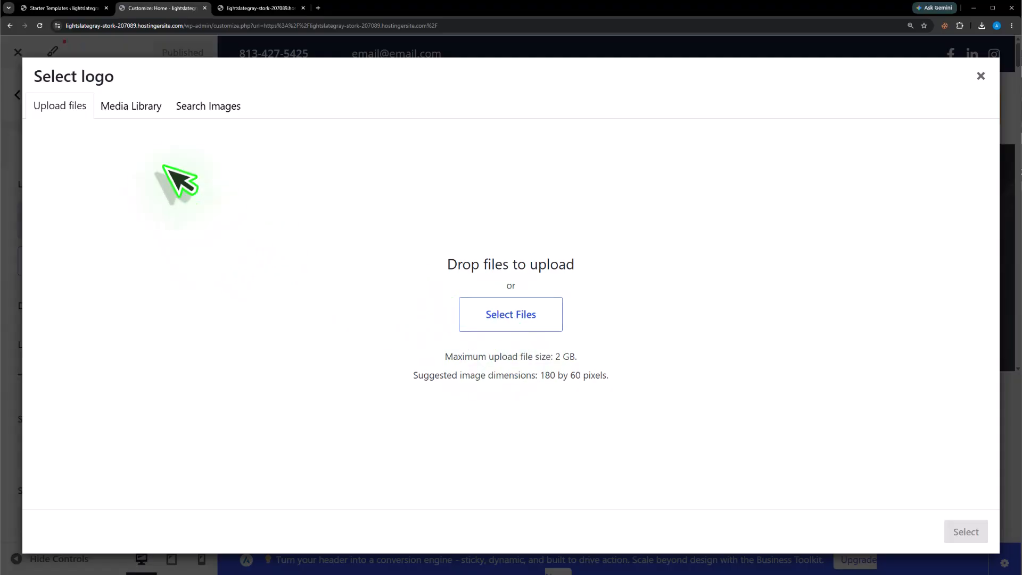
left_click(134, 109)
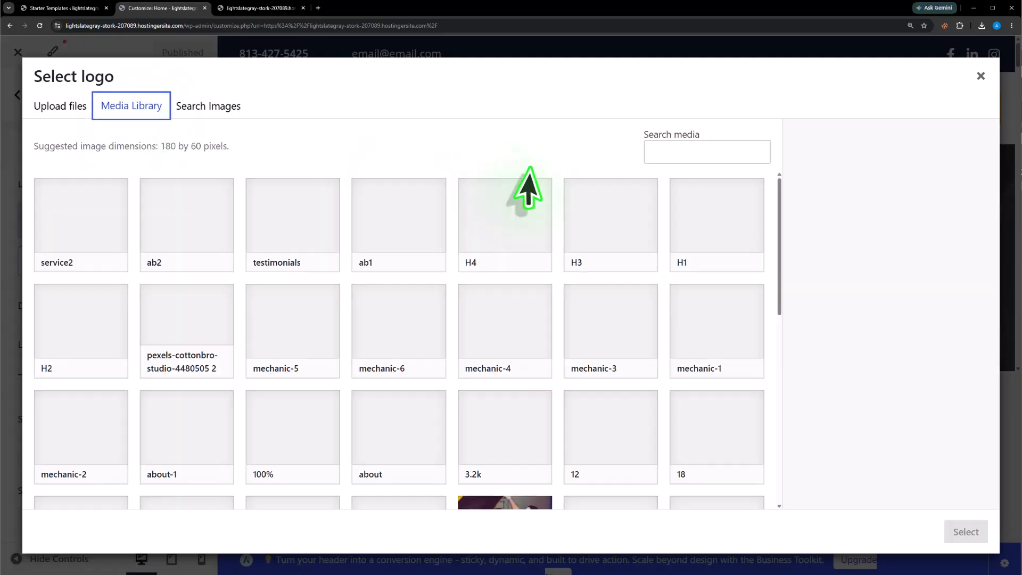
scroll(527, 250, "down", 10)
left_click(107, 418)
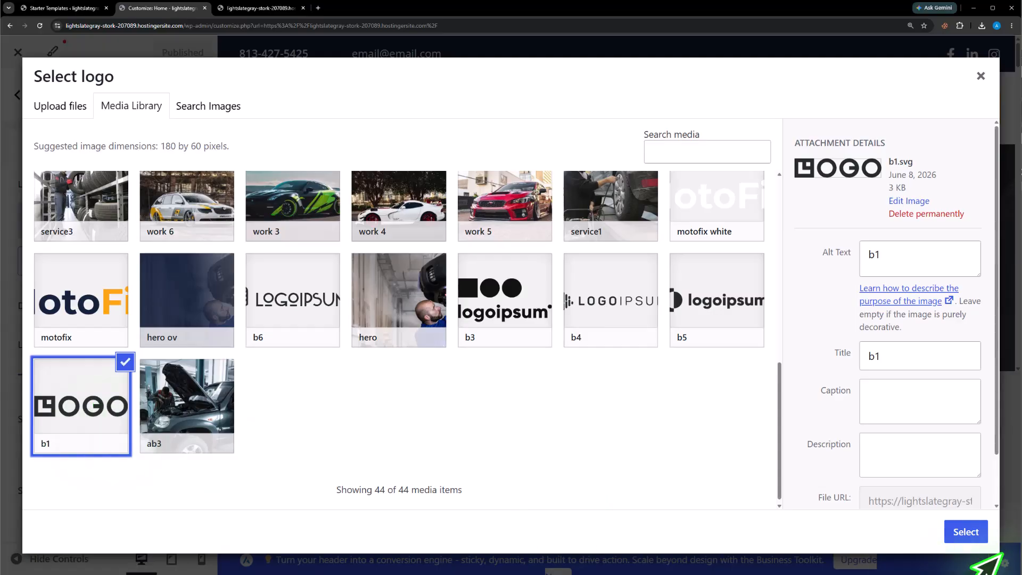
left_click(965, 532)
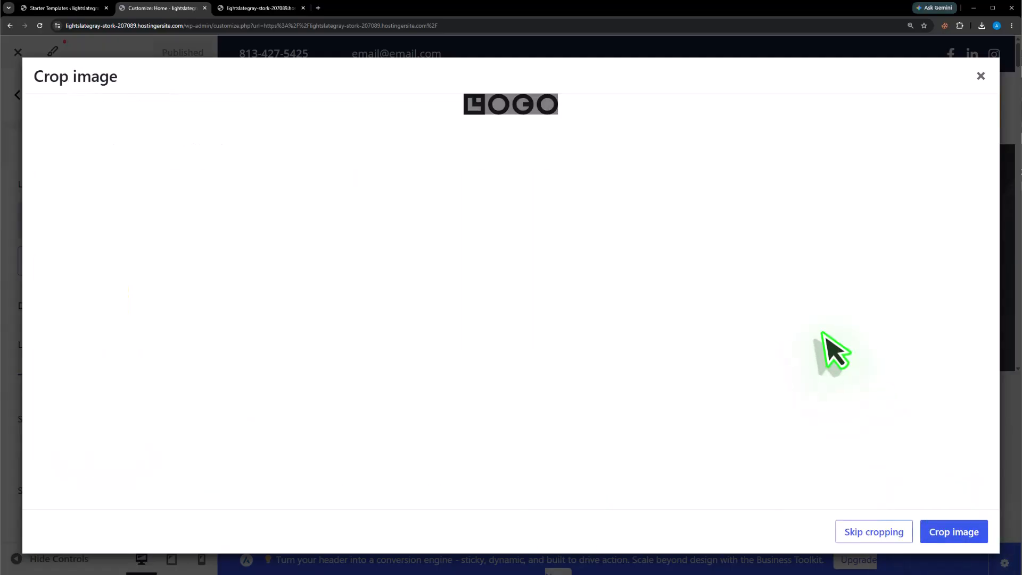
left_click(897, 530)
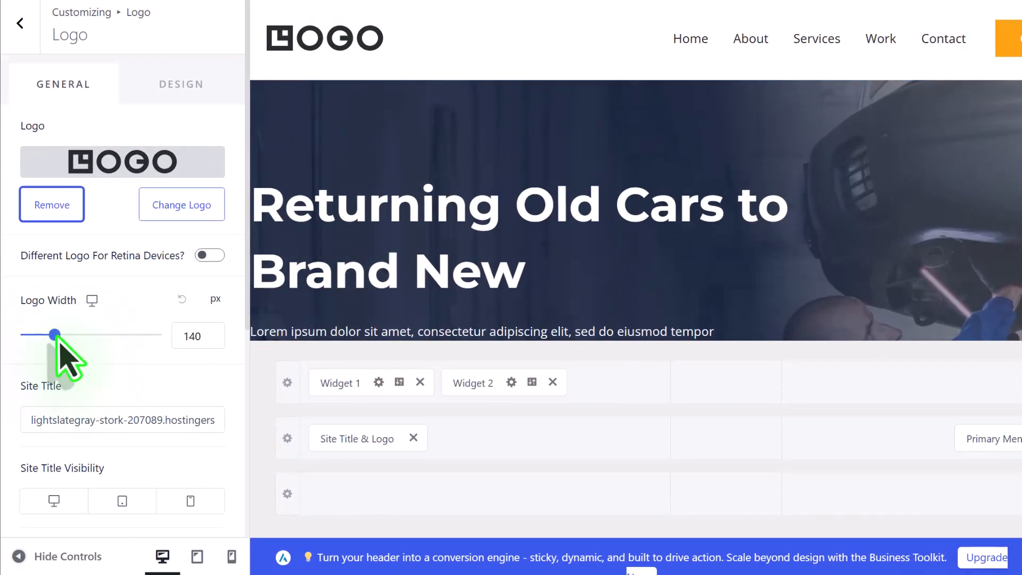
mouse_move(57, 341)
left_mouse_down()
mouse_move(66, 342)
mouse_move(55, 336)
left_mouse_up()
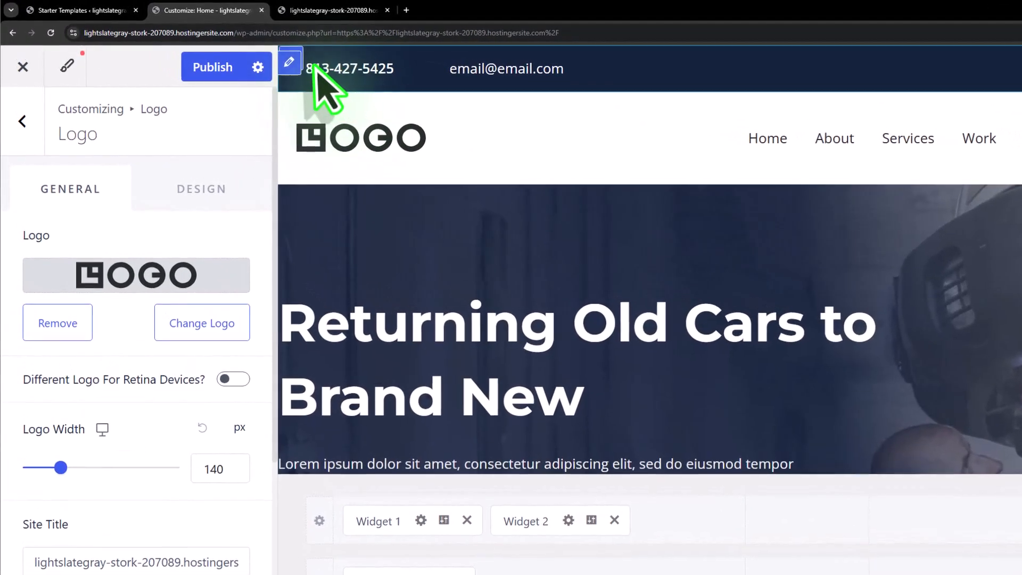
Open the header's phone number and email widgets and select their text for editing
left_click(296, 64)
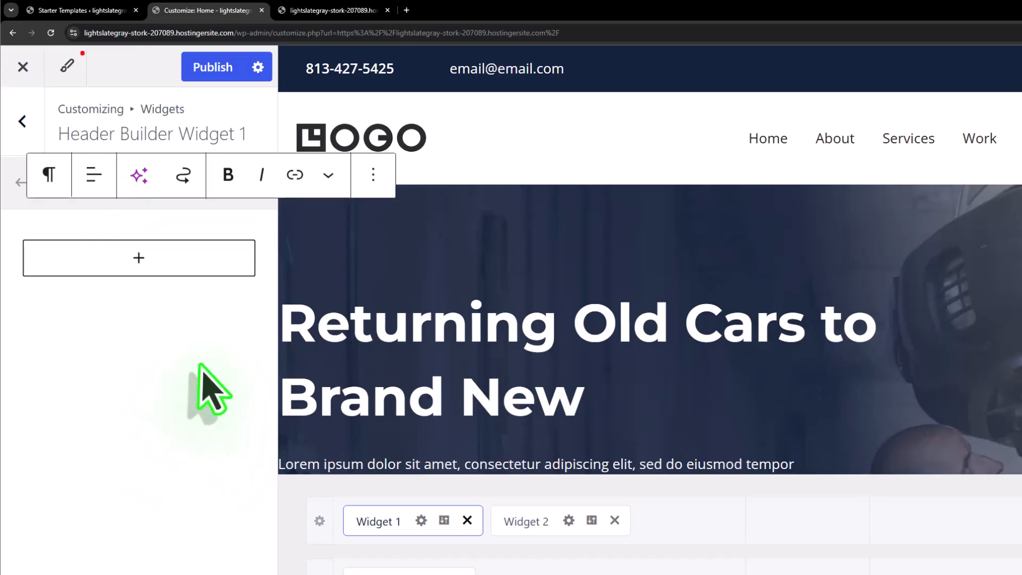
left_click_drag(161, 221, 4, 223)
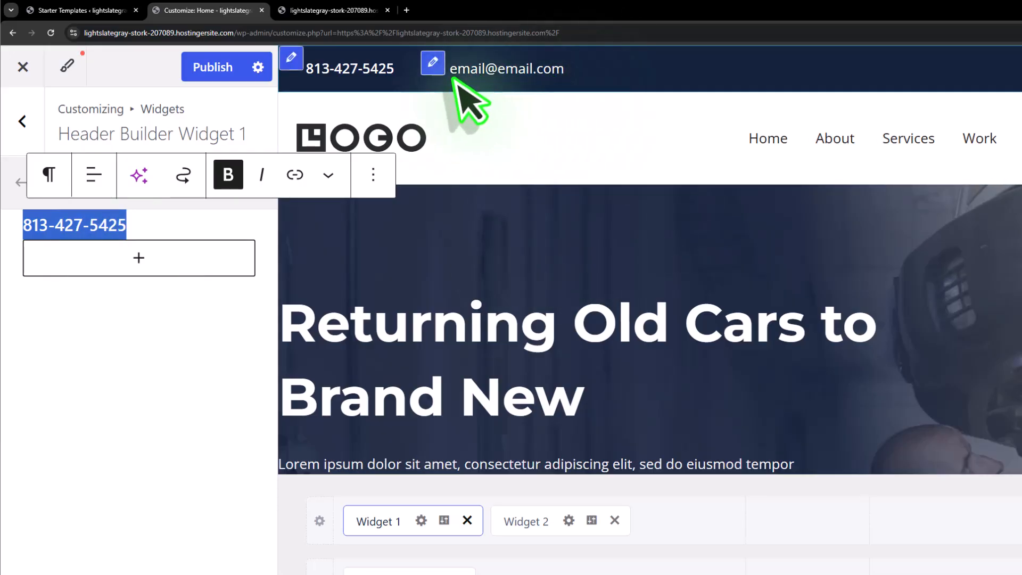
left_click(435, 63)
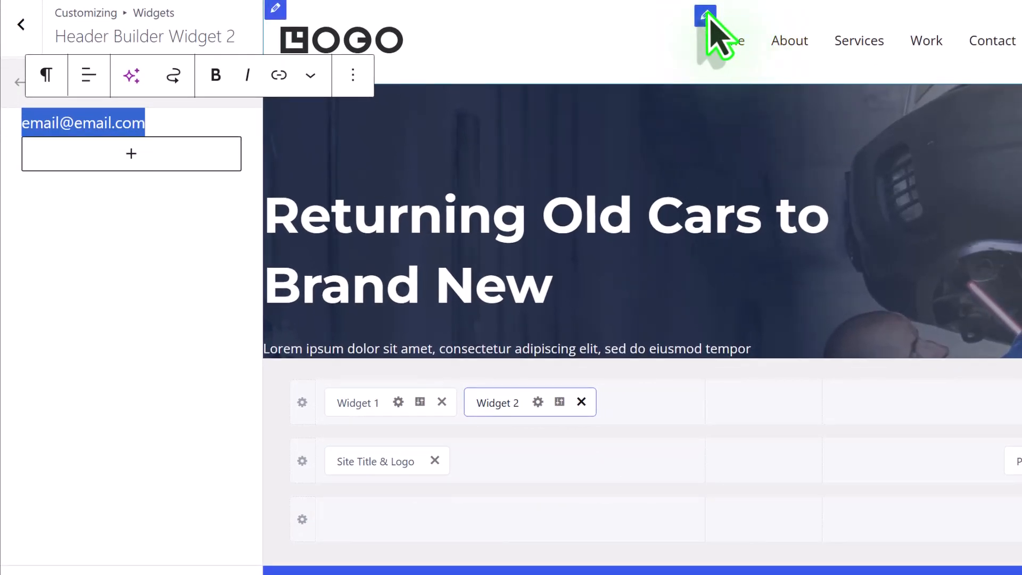
Open the Main Menu assigned to the header's primary menu and remove its Work item
left_click(706, 16)
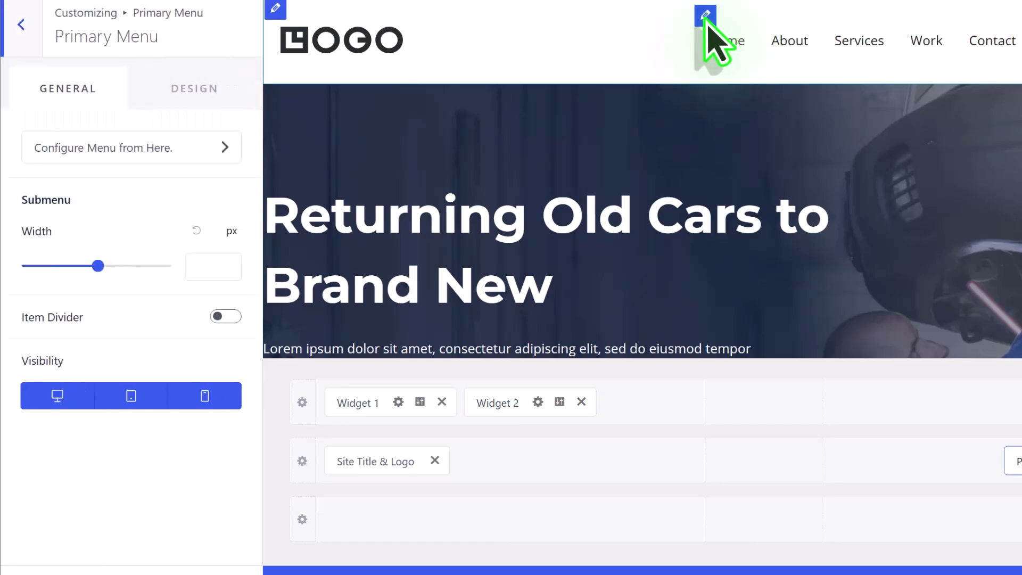
left_click(181, 156)
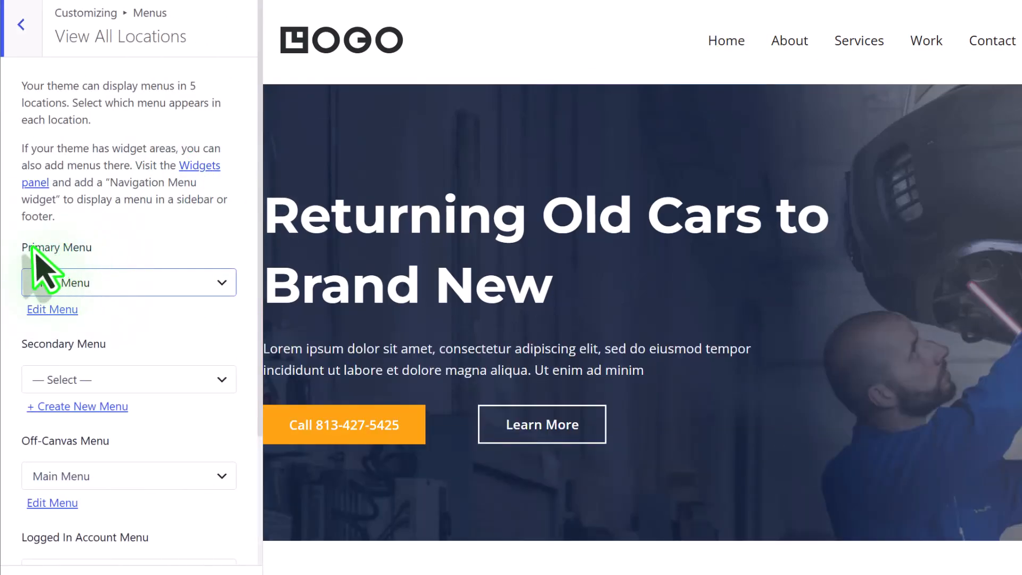
left_click(57, 310)
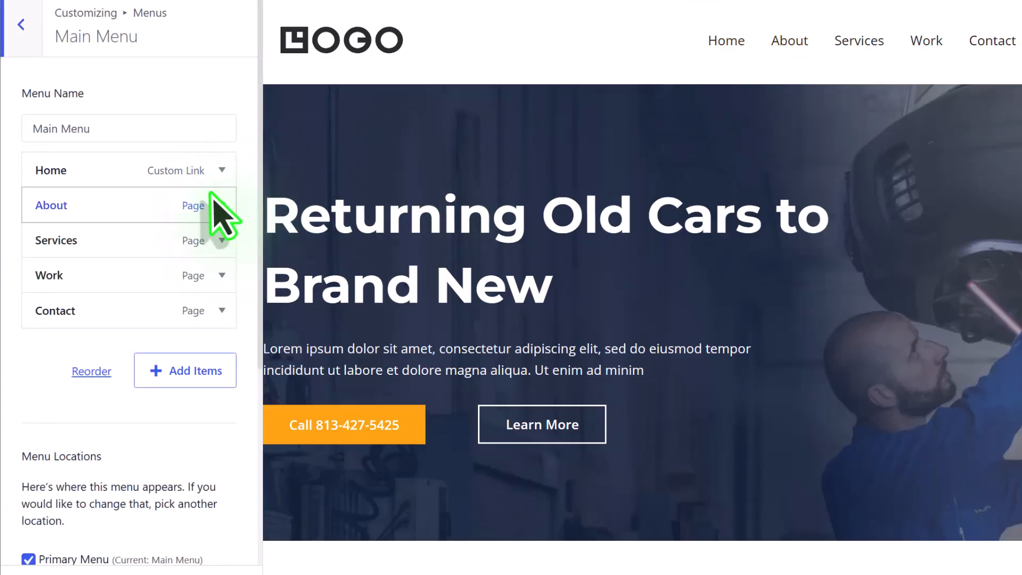
scroll(221, 213, "down", 1)
left_click(223, 226)
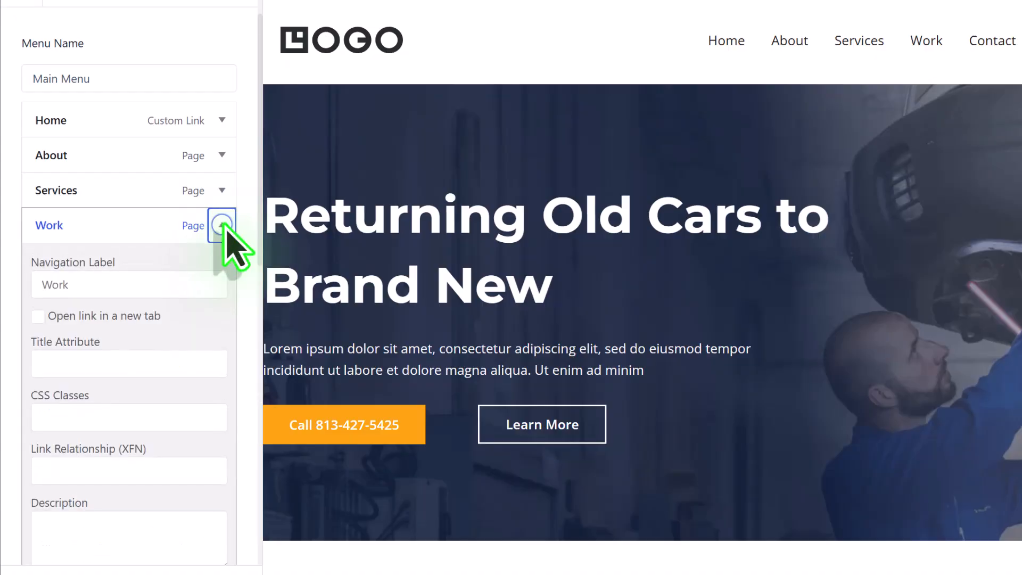
scroll(210, 319, "down", 6)
left_click(52, 355)
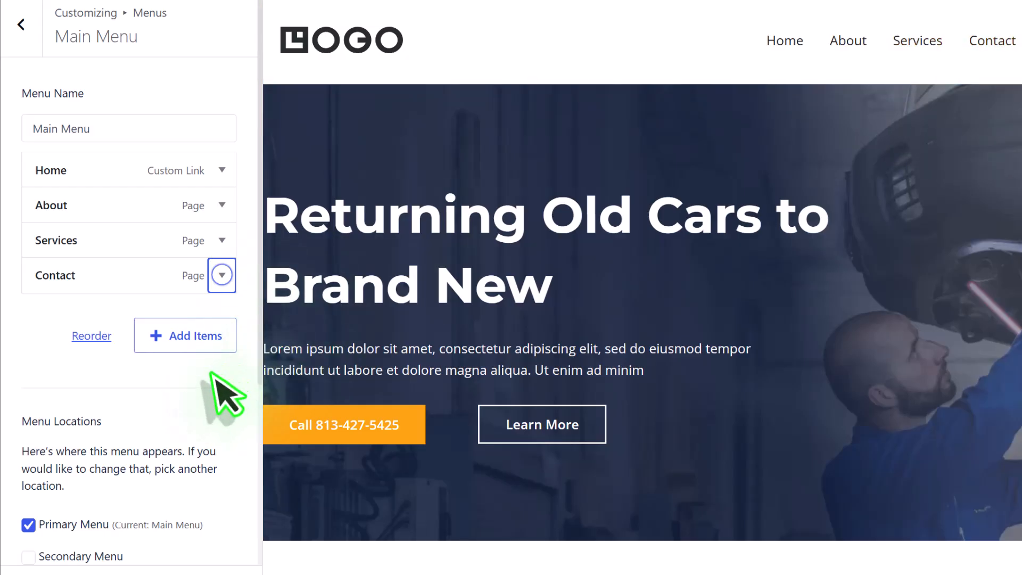
Add the Work page to the end of the Main Menu and check the custom link fields without adding one
left_click(202, 343)
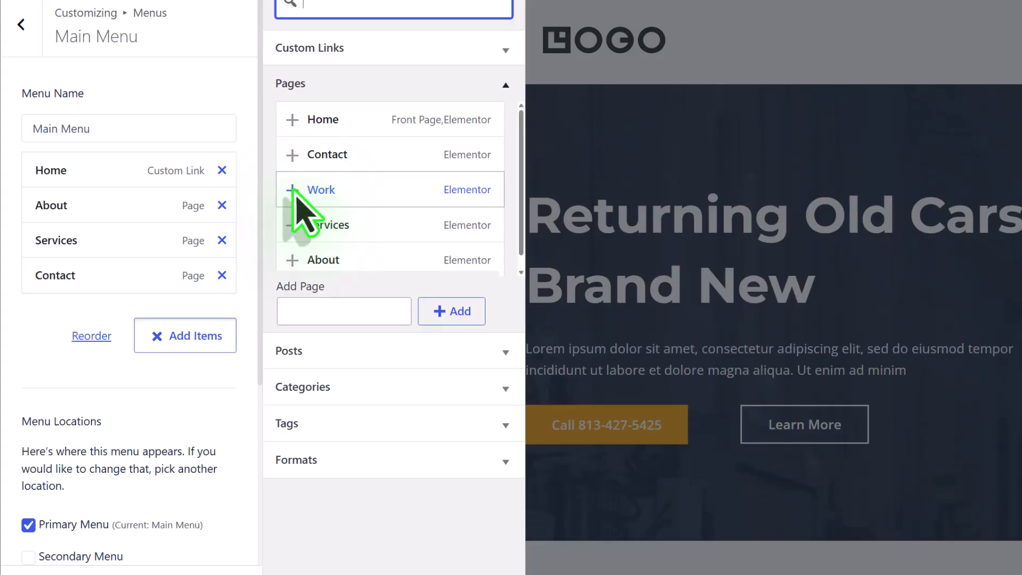
left_click(297, 194)
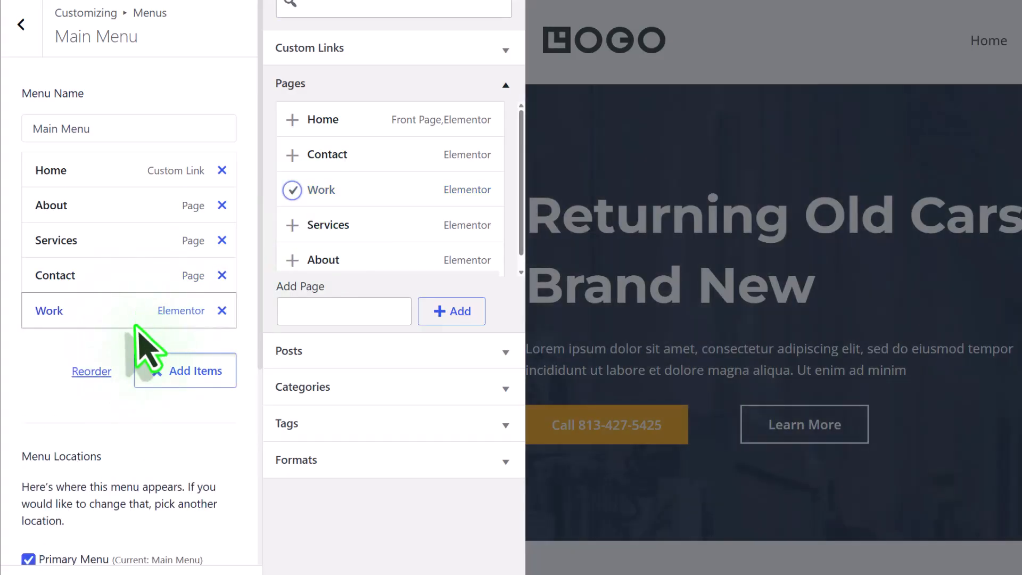
left_click(377, 48)
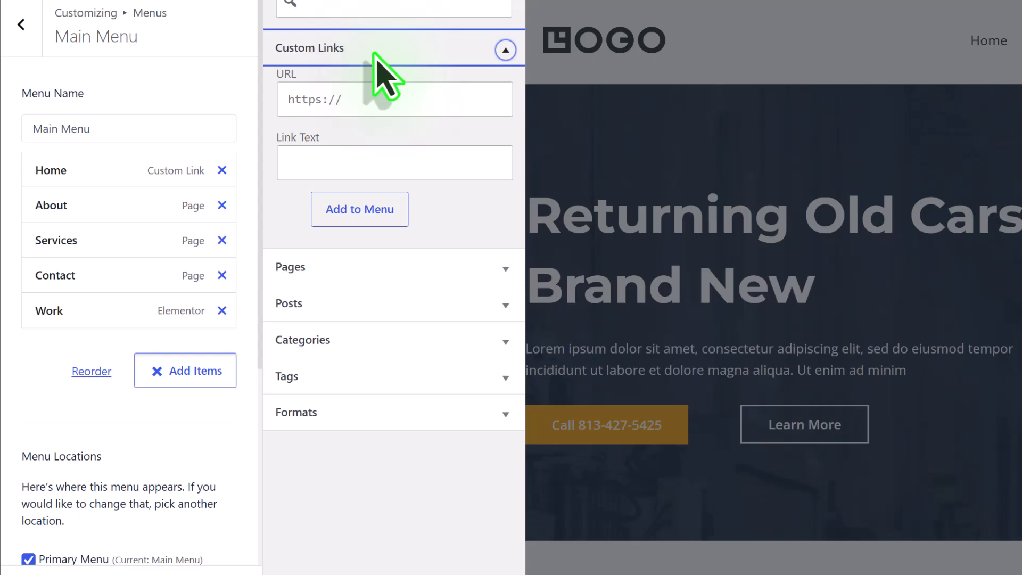
left_click(362, 100)
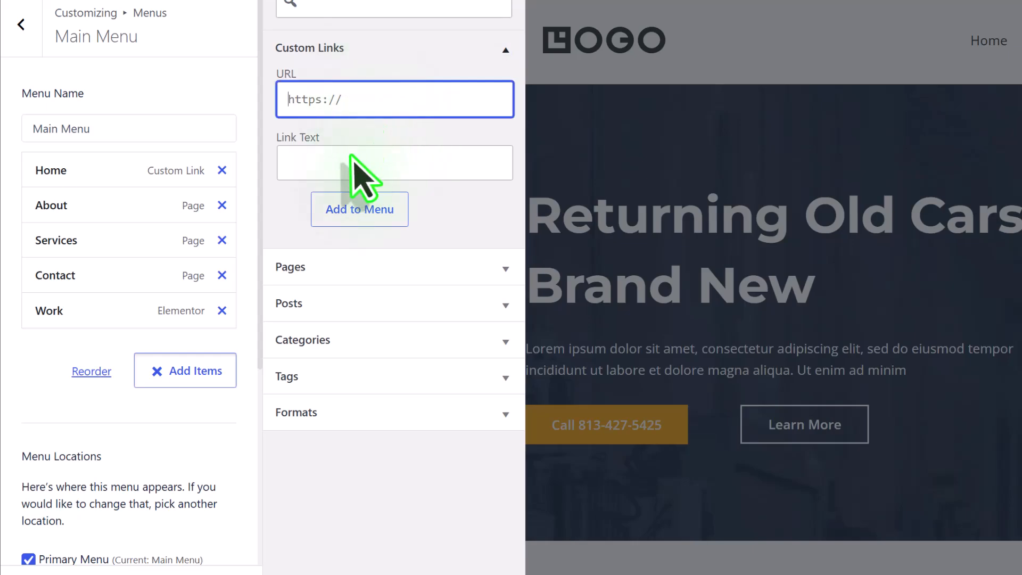
left_click(346, 166)
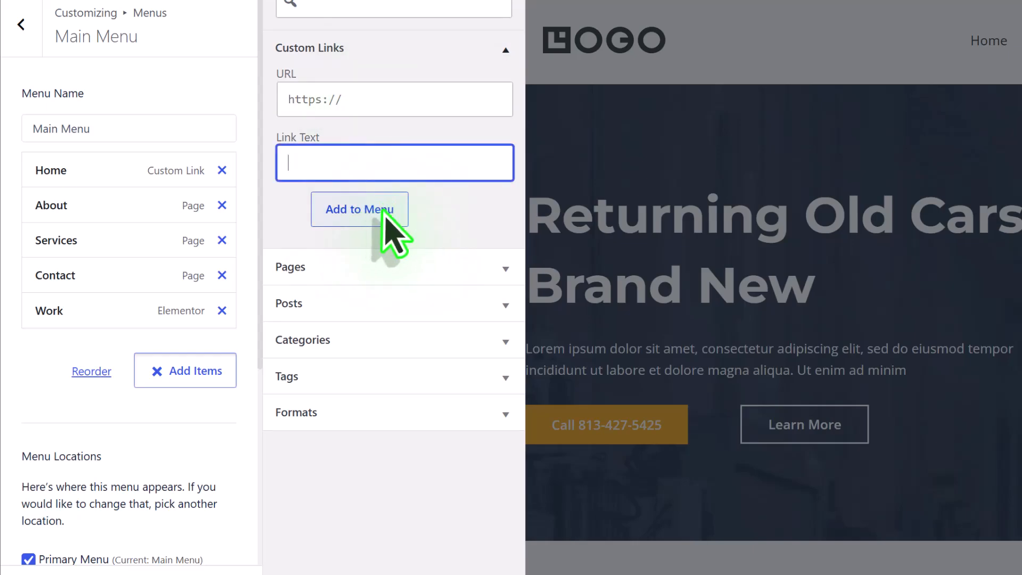
left_click(646, 96)
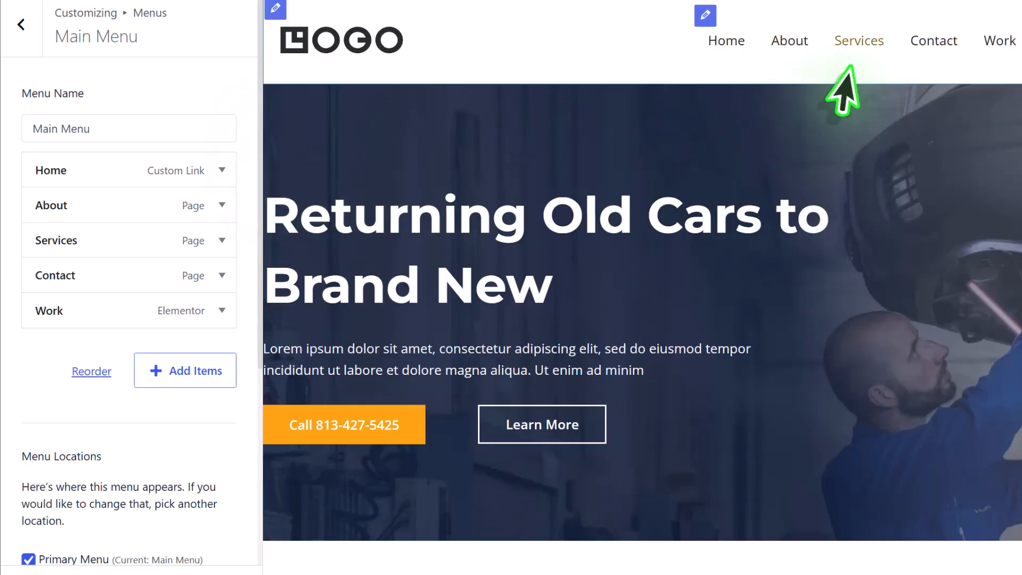
Examine the header primary menu's design settings, including its border, colors, font and spacing
left_click(707, 16)
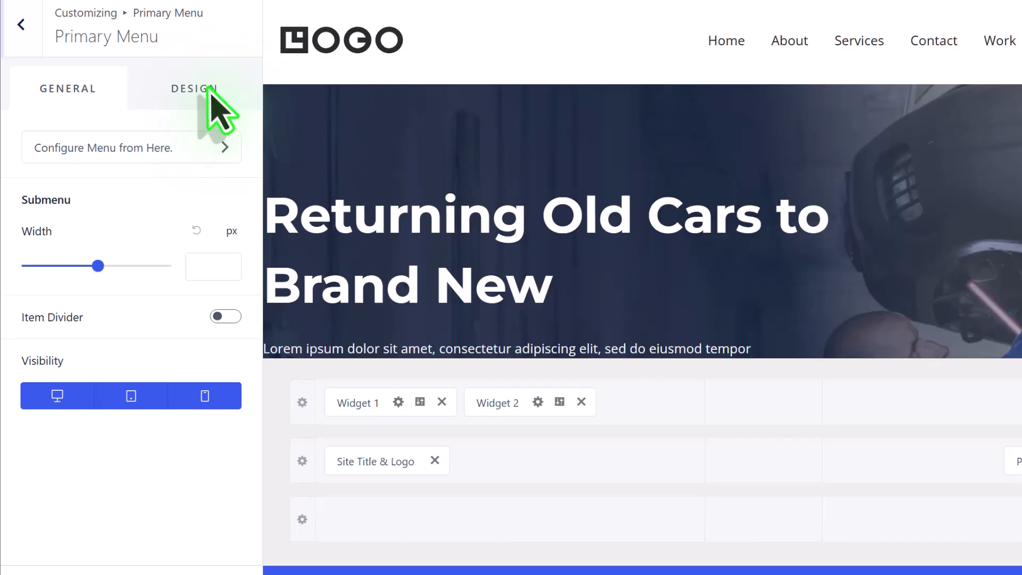
left_click(209, 91)
scroll(213, 128, "down", 8)
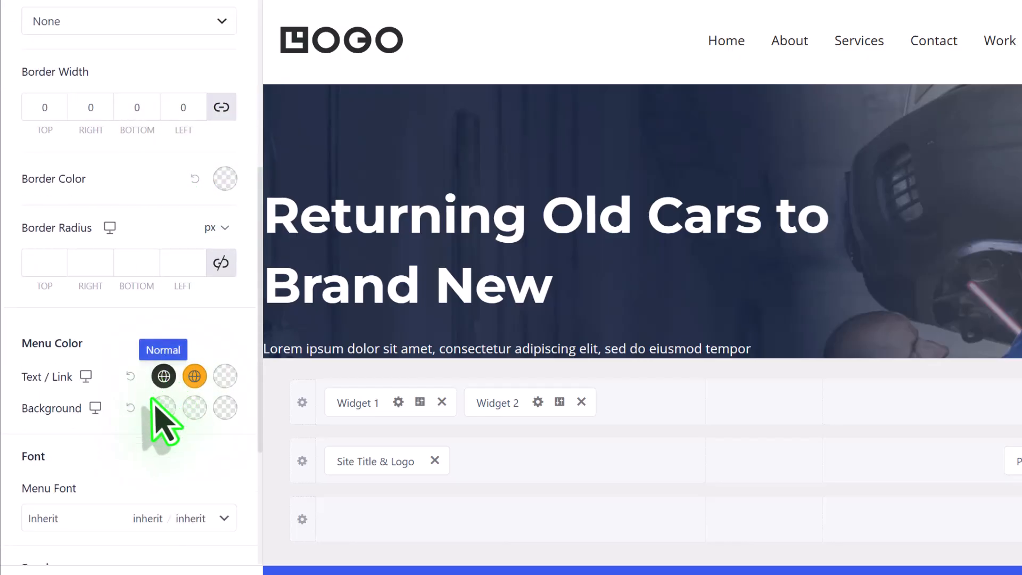
scroll(168, 436, "down", 2)
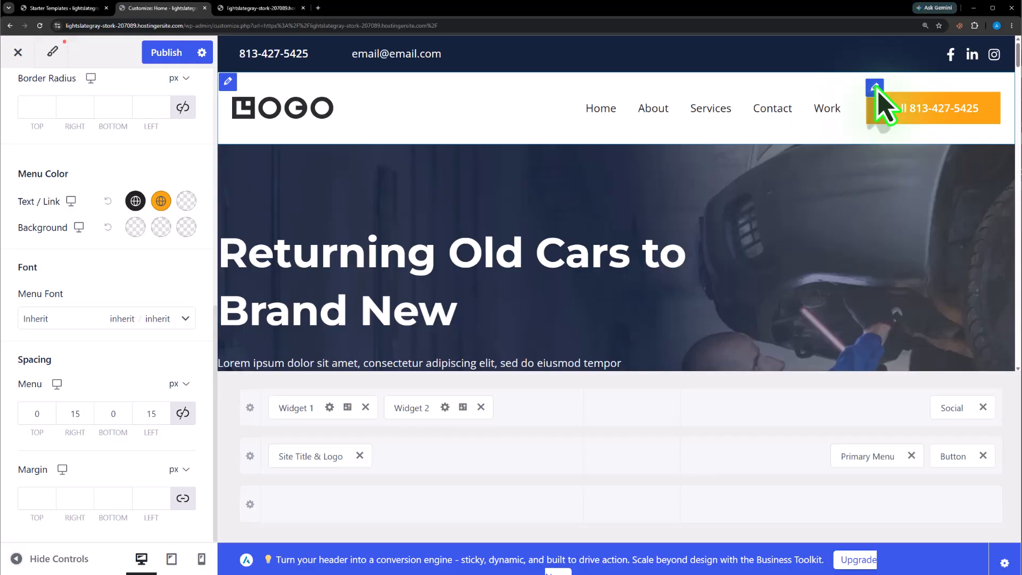
Examine the header call button's text, link and design settings, and the Facebook entry of the social icons
left_click(875, 87)
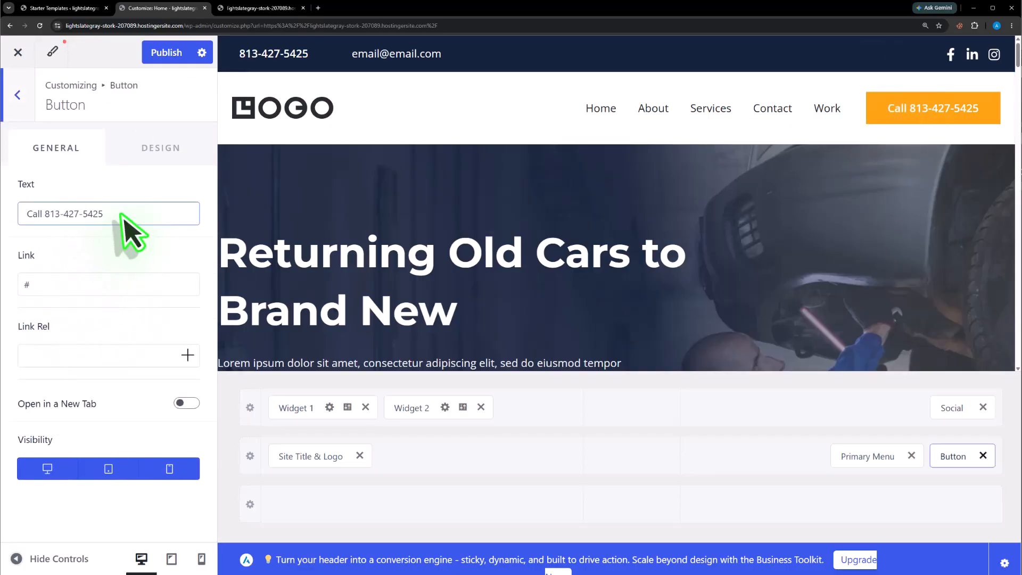
key("Tab")
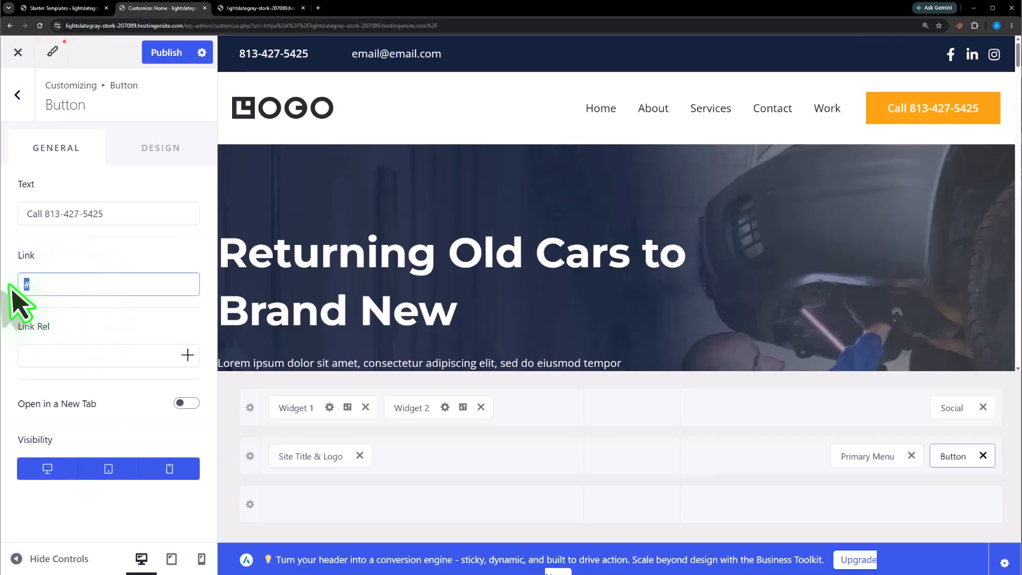
left_click(162, 152)
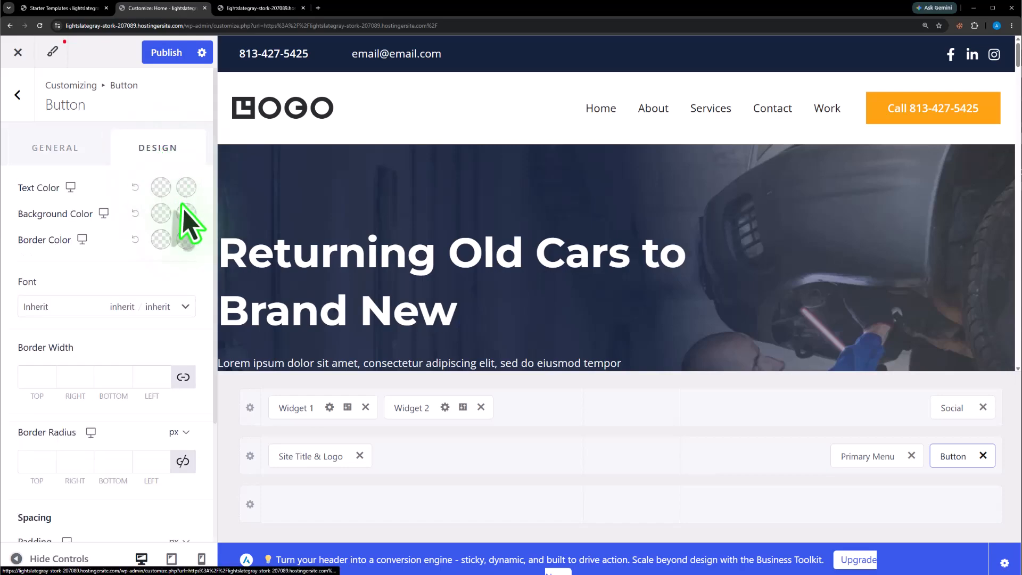
left_click(954, 51)
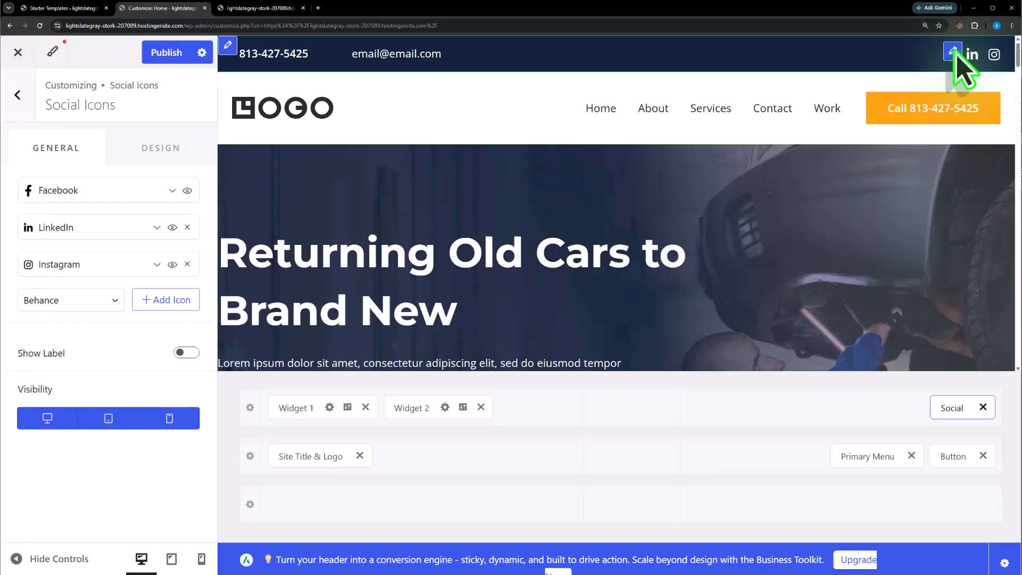
left_click(85, 192)
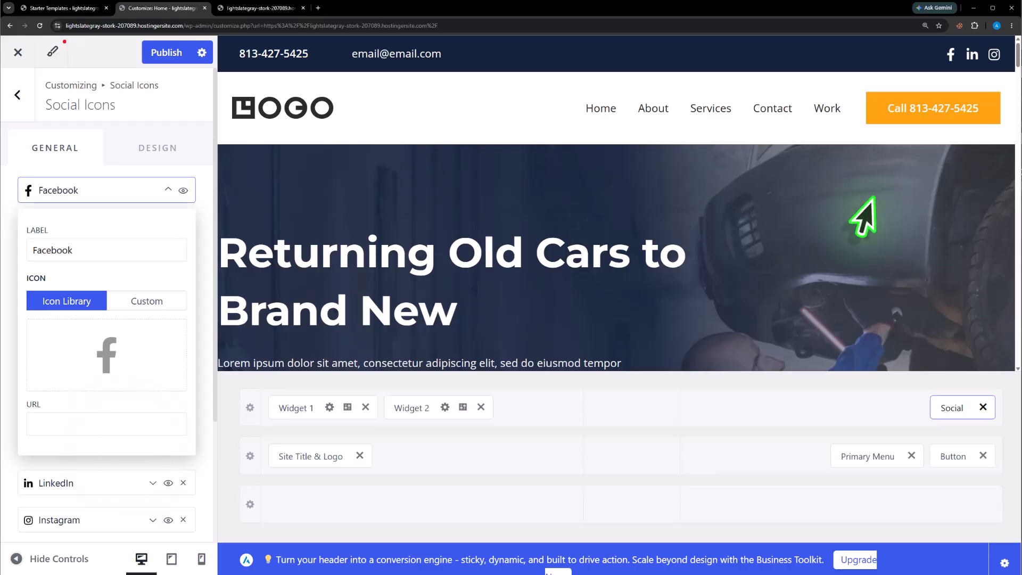
Open the footer's copyright element for editing and select its entire text
scroll(871, 218, "down", 10)
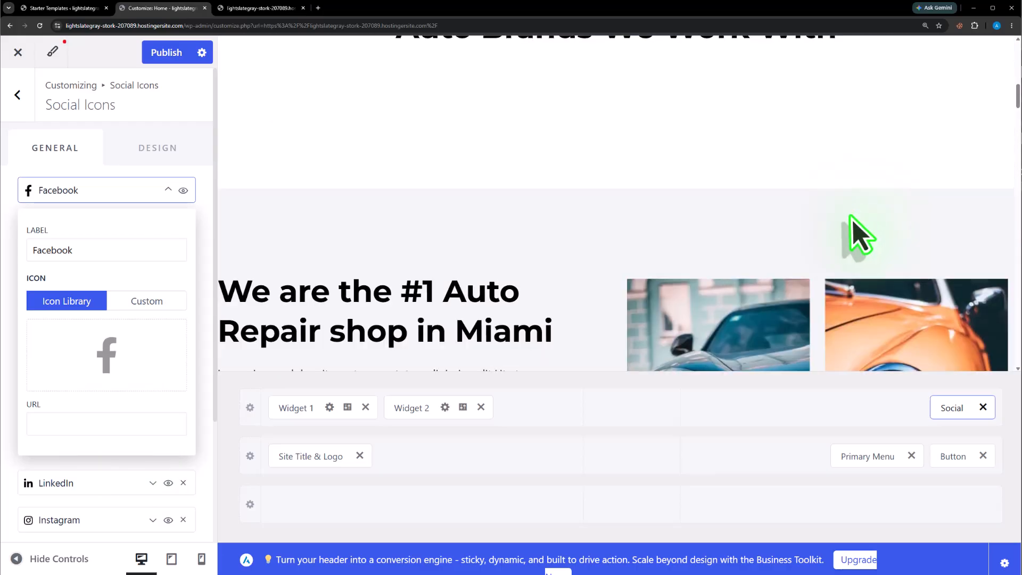
scroll(1018, 128, "down", 10)
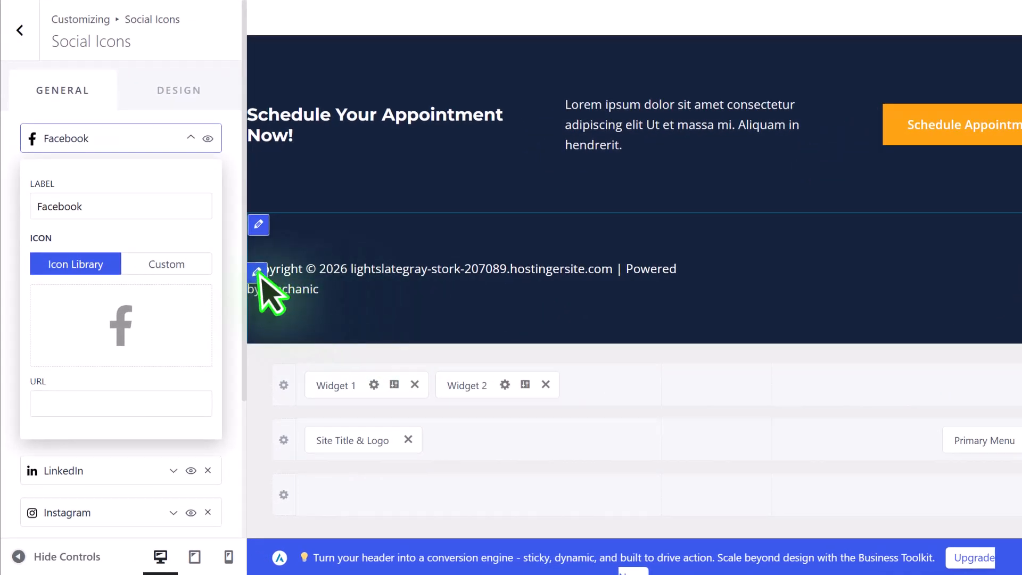
left_click(257, 272)
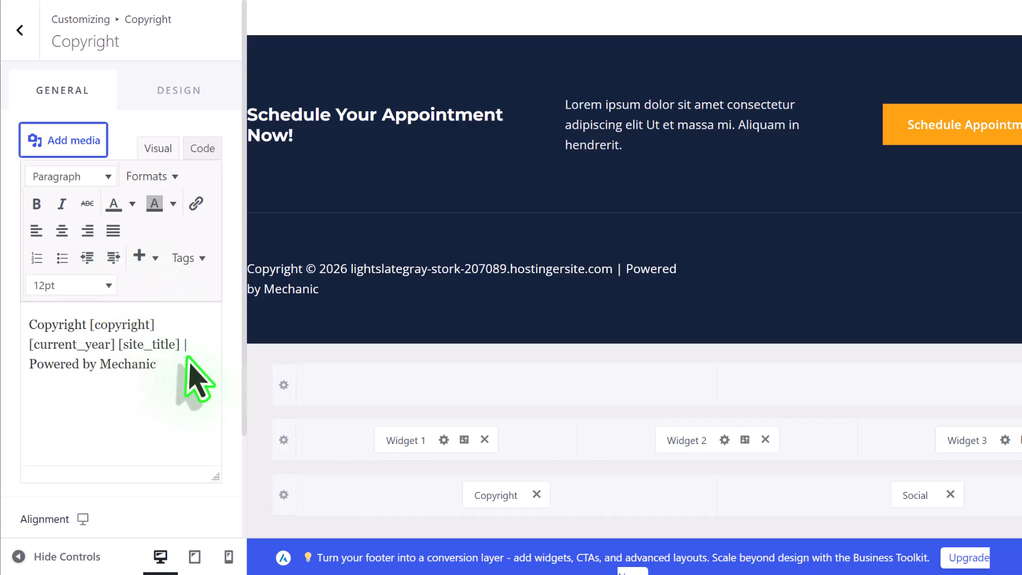
left_click_drag(160, 366, 14, 321)
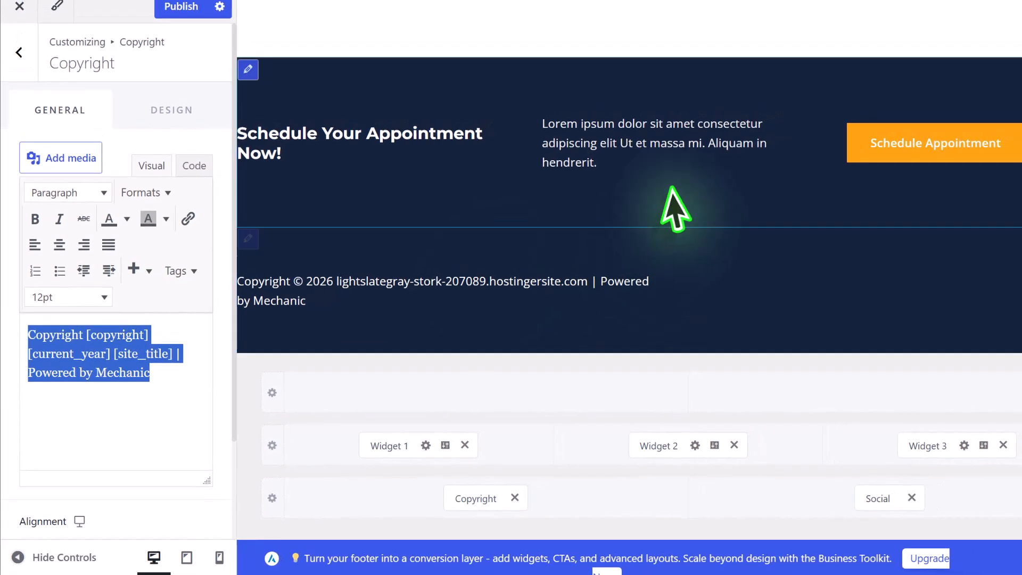
Look at the footer's appointment button, paragraph and heading widgets, and publish the site customizations
left_click(880, 133)
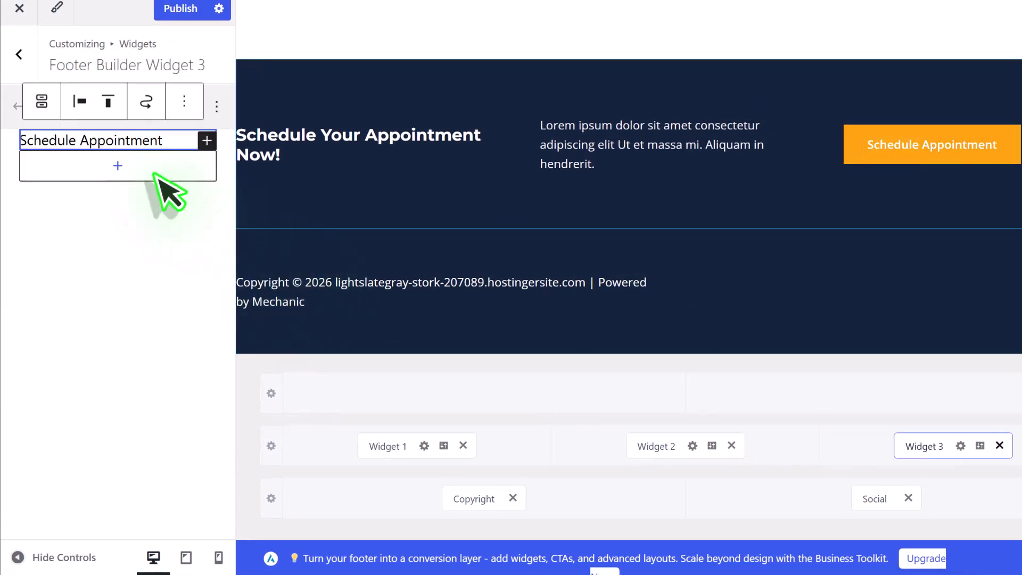
left_click(552, 130)
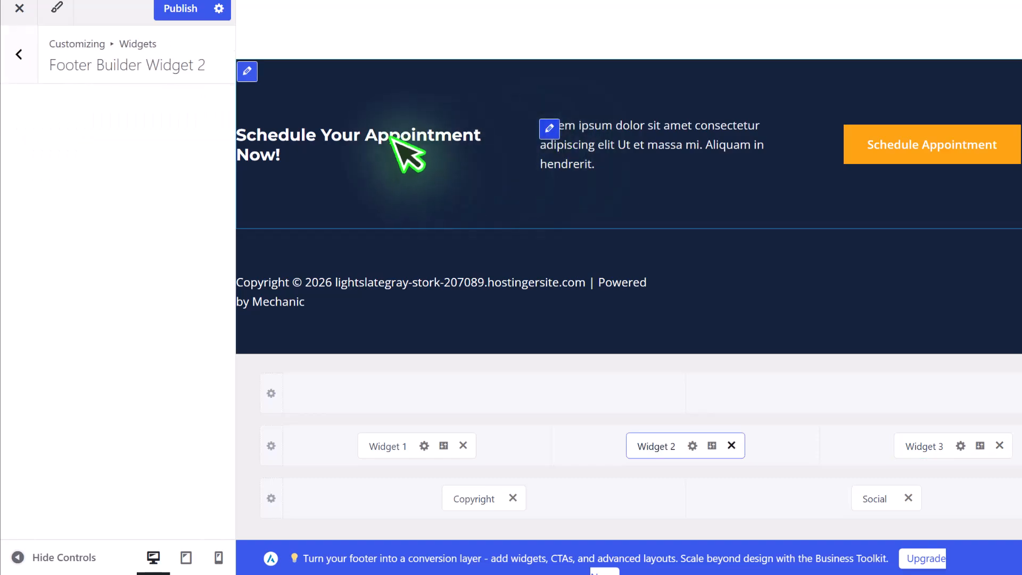
left_click(245, 137)
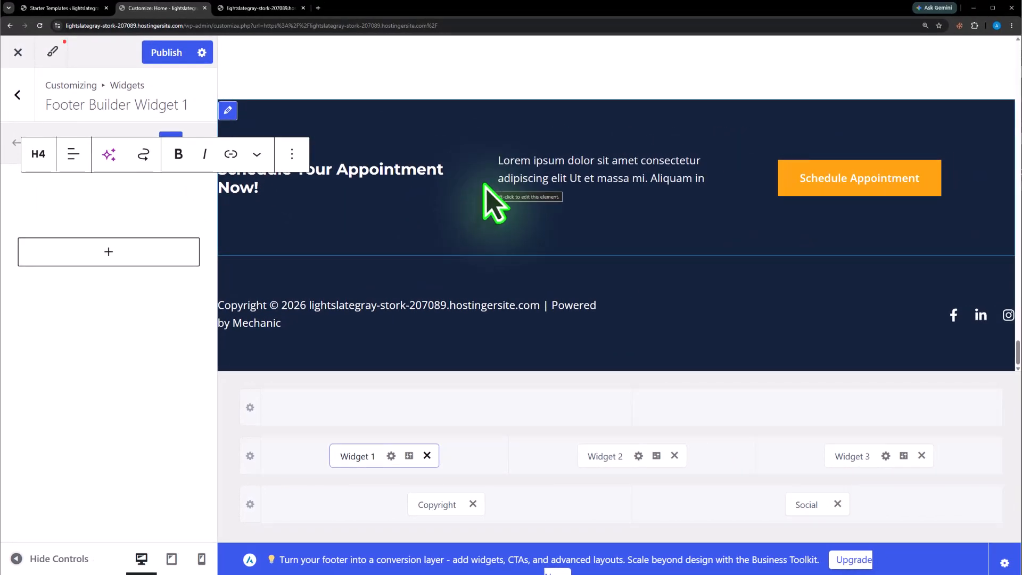
left_click(169, 53)
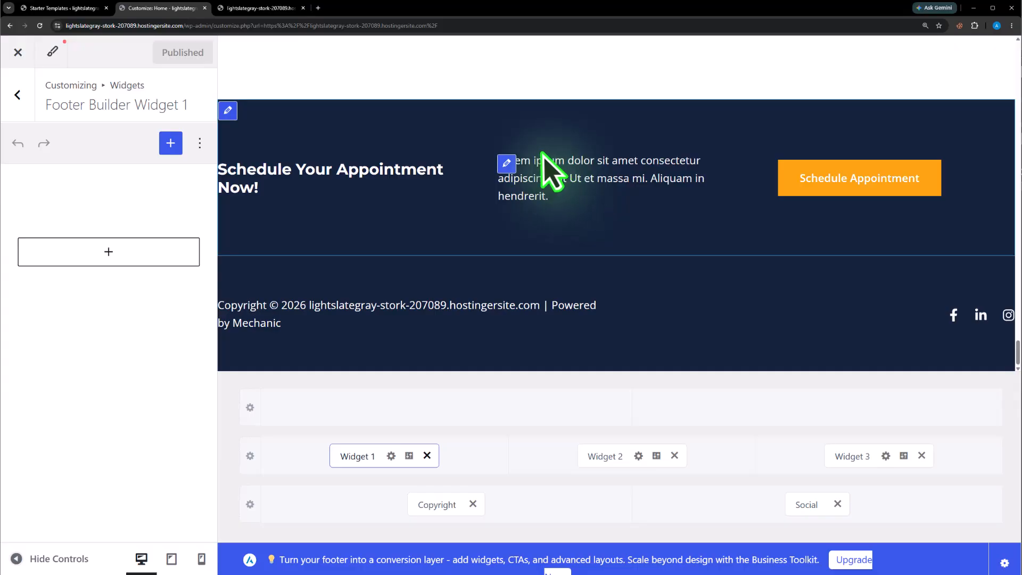
Return to the starter templates tab, continue to the finish setup page, and move the draft Privacy Policy page to the trash from the pages list
left_click(74, 8)
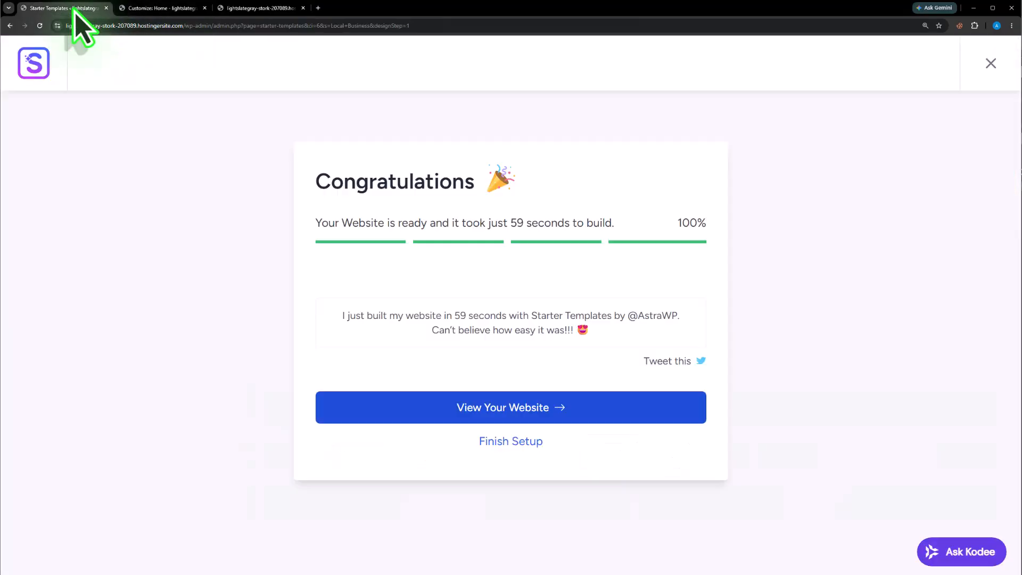
left_click(525, 443)
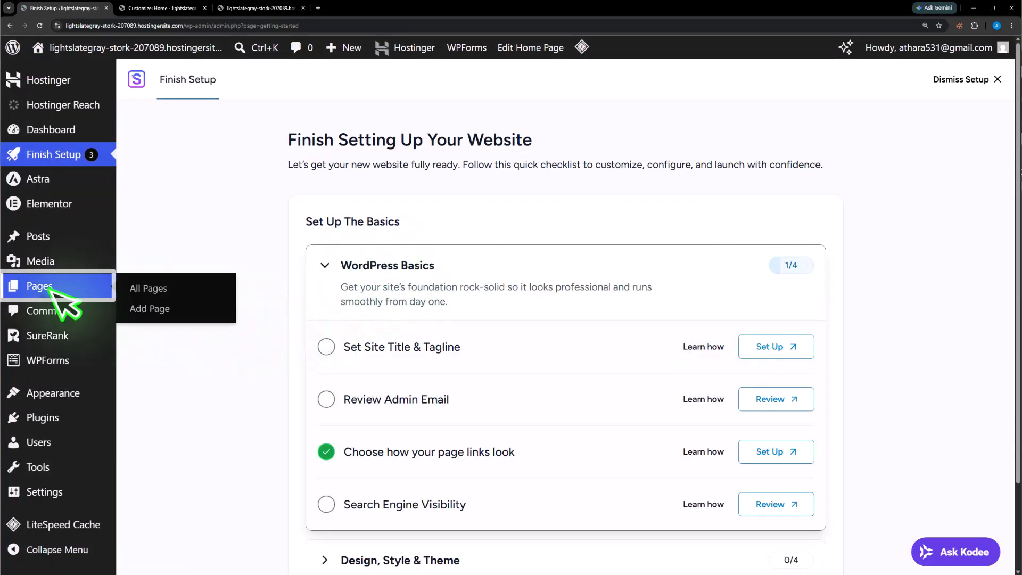
left_click(93, 286)
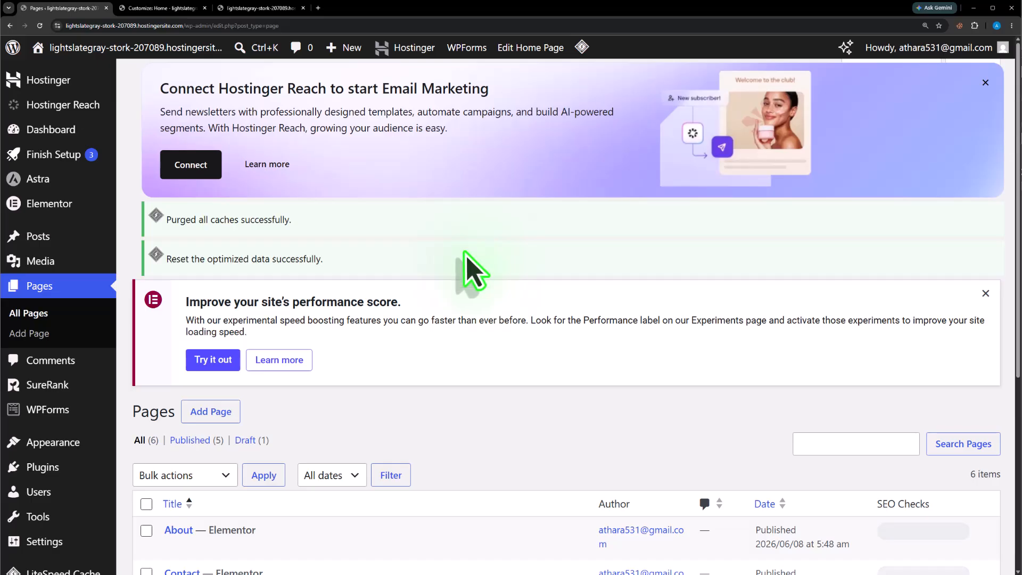
scroll(472, 272, "down", 5)
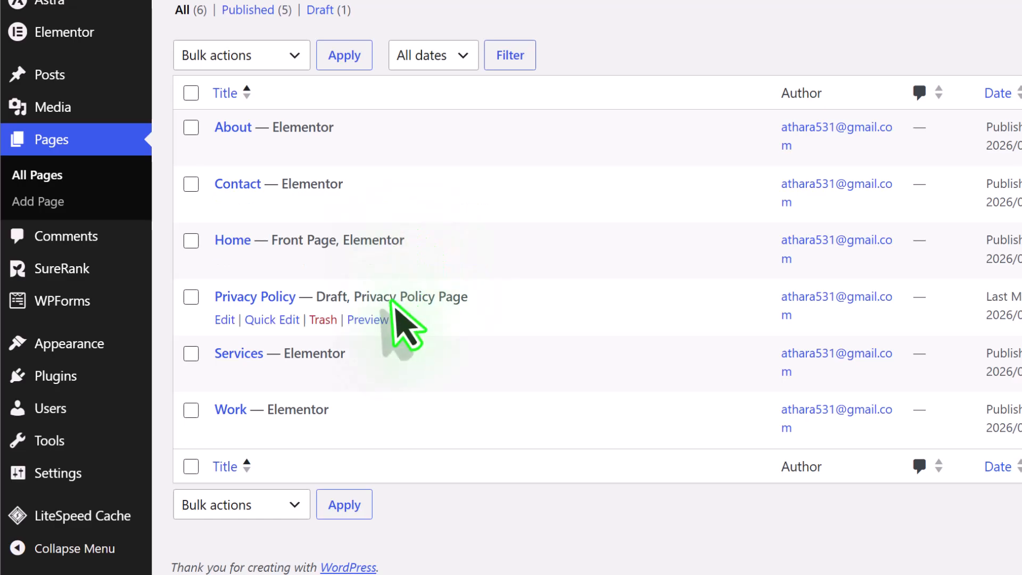
left_click(322, 319)
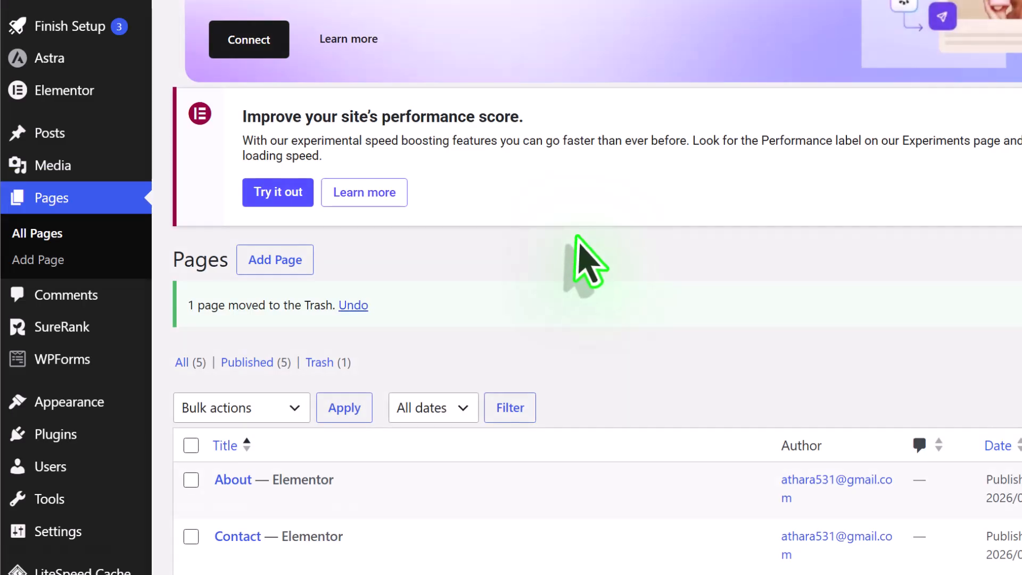
Open the Home page for editing with Elementor in a new browser tab and switch to that tab
scroll(578, 237, "down", 5)
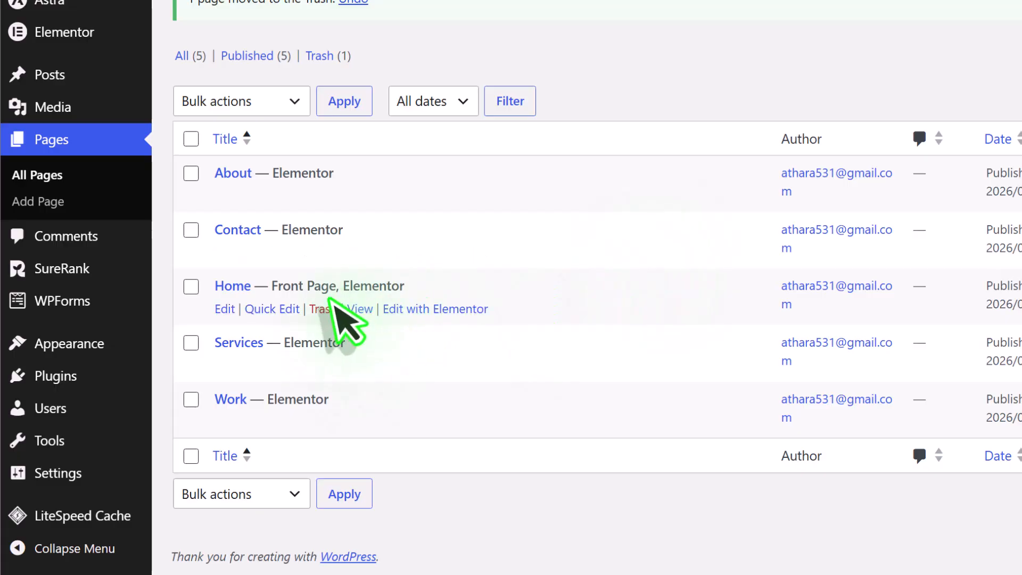
right_click(445, 309)
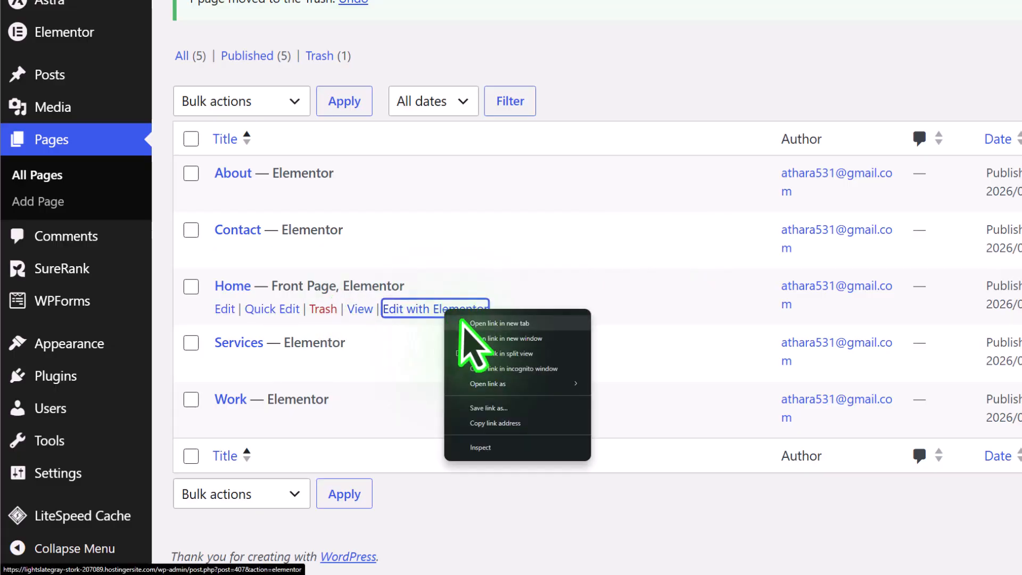
left_click(462, 323)
left_click(260, 8)
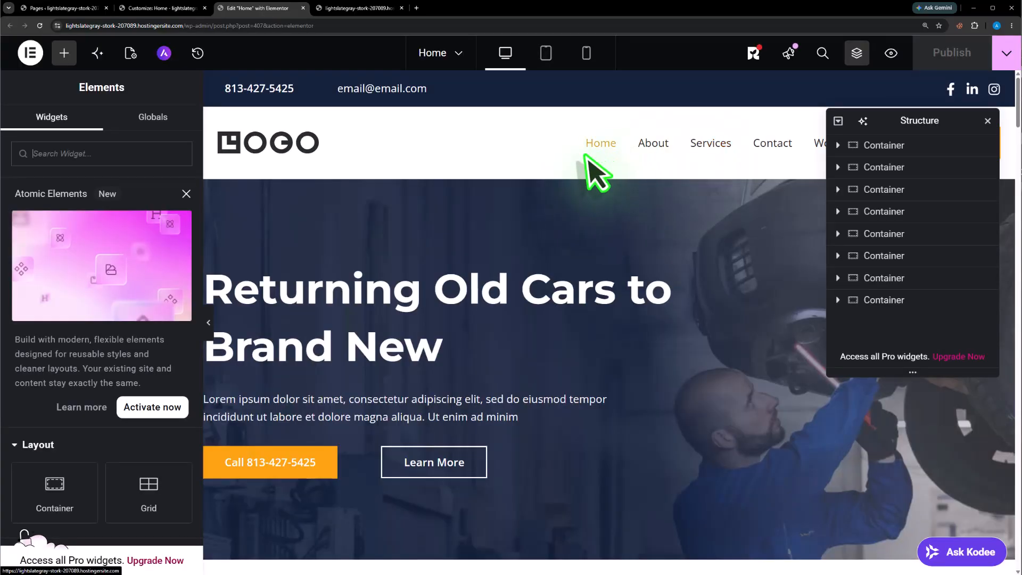
Look through the Home page's sections, from the hero down to the auto repair shop introduction and MotoFix story
scroll(554, 220, "down", 15)
scroll(554, 219, "down", 10)
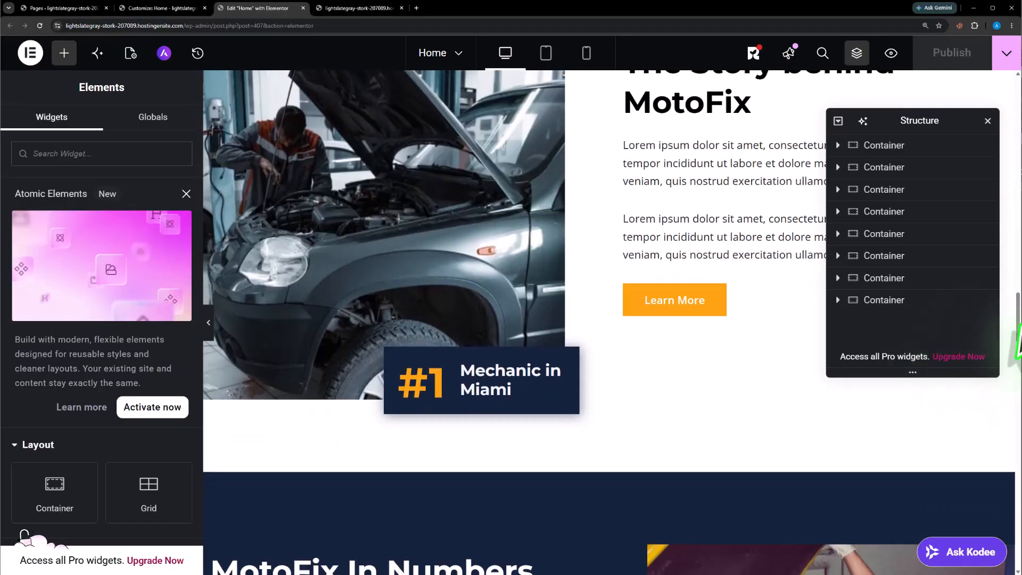
left_click_drag(1018, 335, 1016, 80)
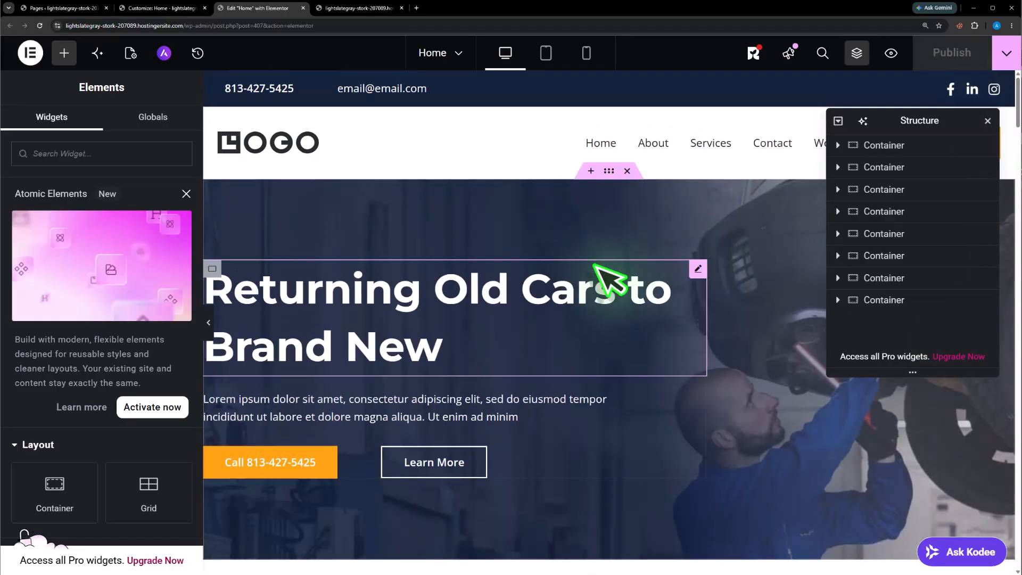
scroll(586, 266, "down", 1)
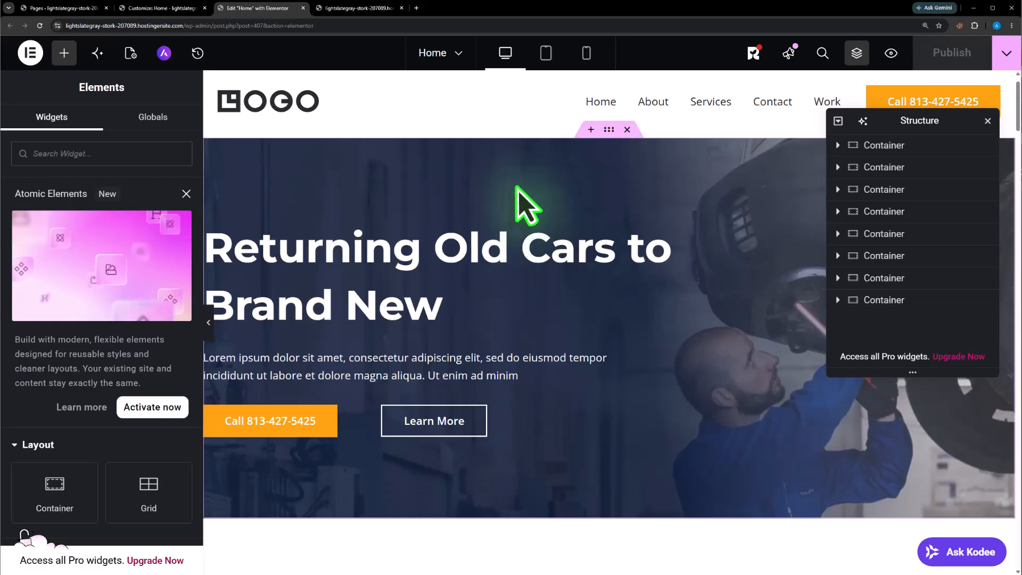
scroll(524, 224, "down", 5)
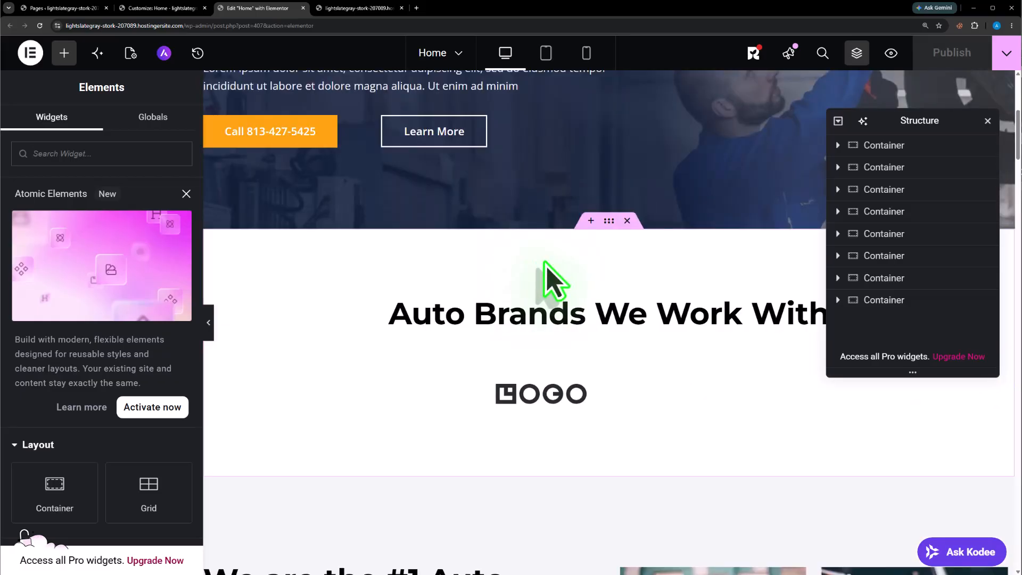
scroll(546, 264, "down", 5)
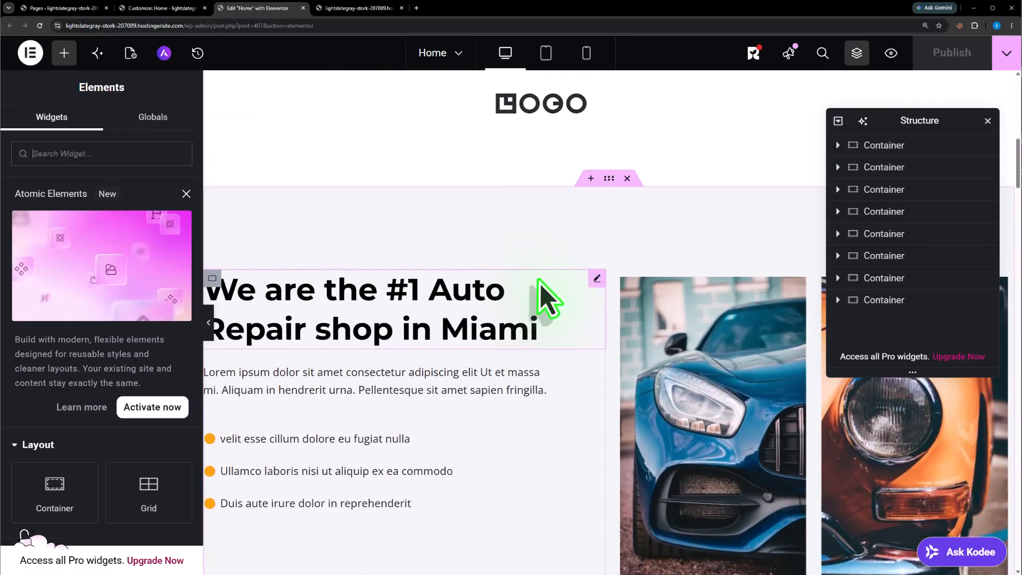
scroll(539, 281, "down", 1)
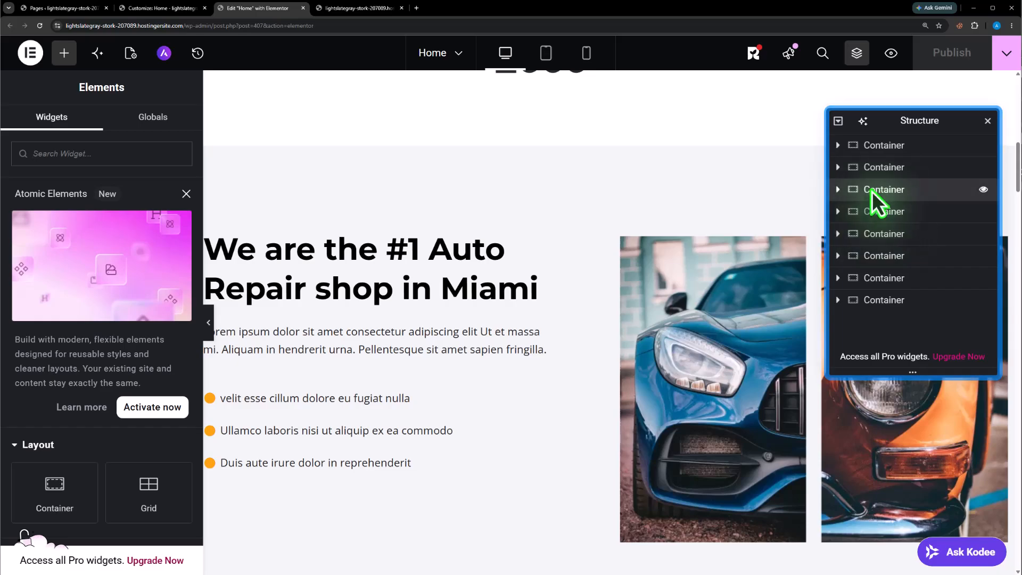
Select the third container in the page structure, and hide and show the Structure panel
left_click(873, 191)
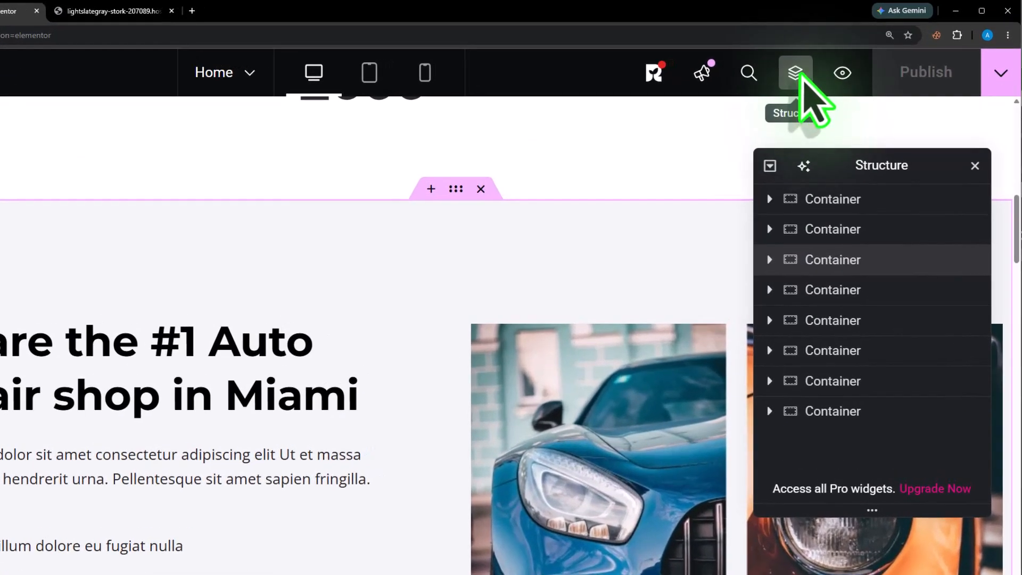
left_click(797, 74)
left_click(797, 73)
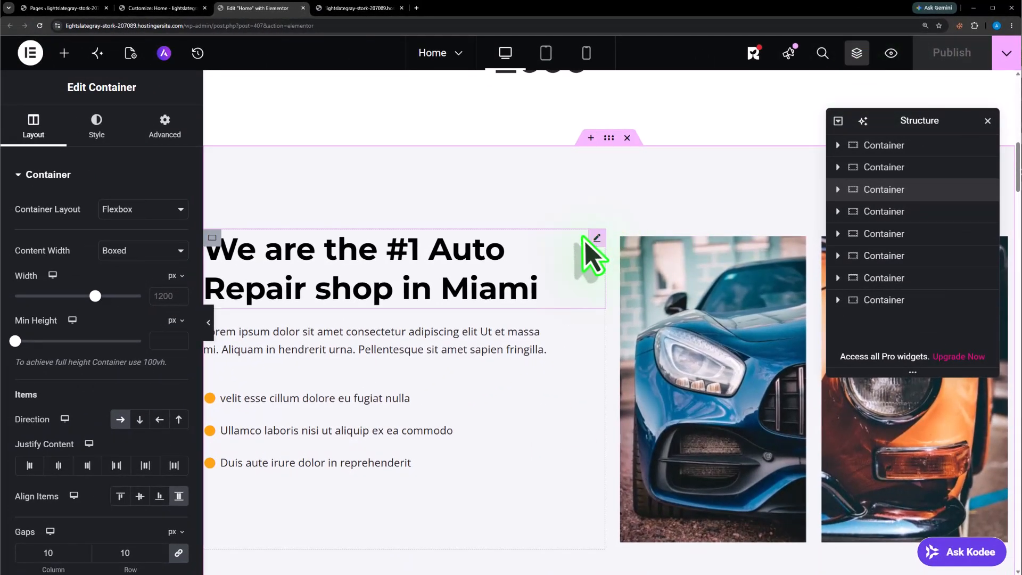
Replace the hero heading's title with "Transforming Used Cars to Like New"
scroll(591, 256, "up", 10)
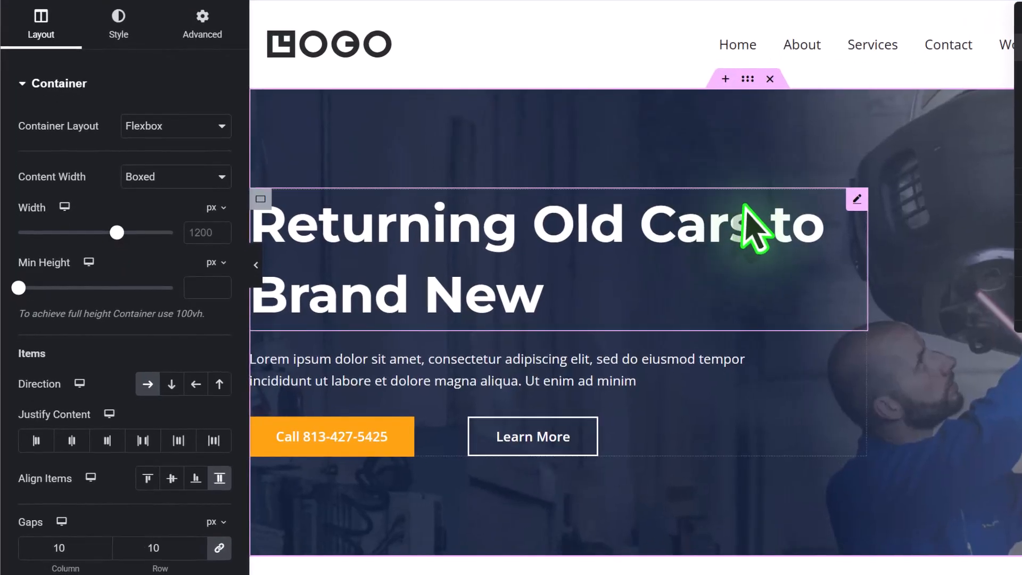
left_click(702, 226)
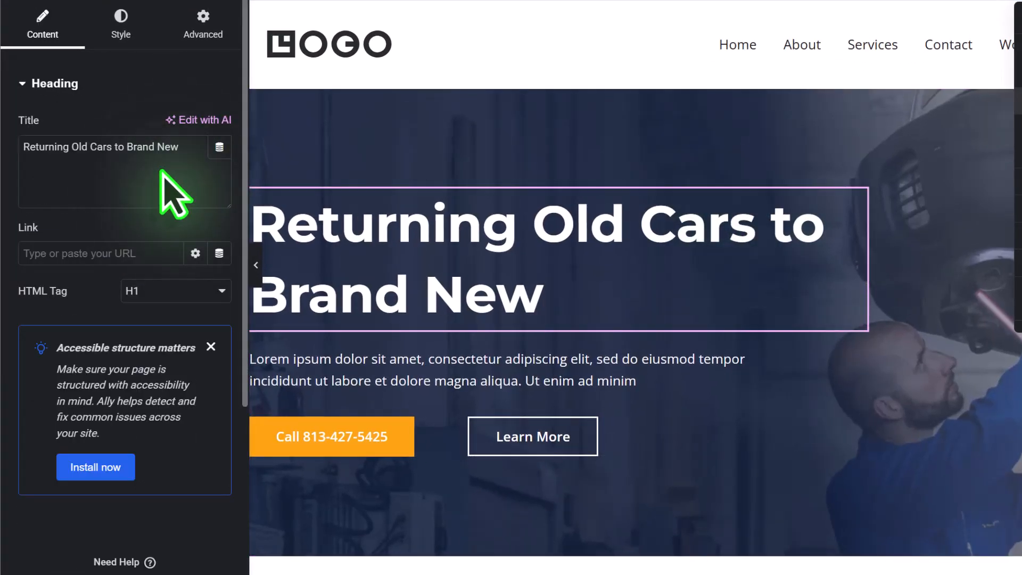
left_click_drag(182, 148, 25, 147)
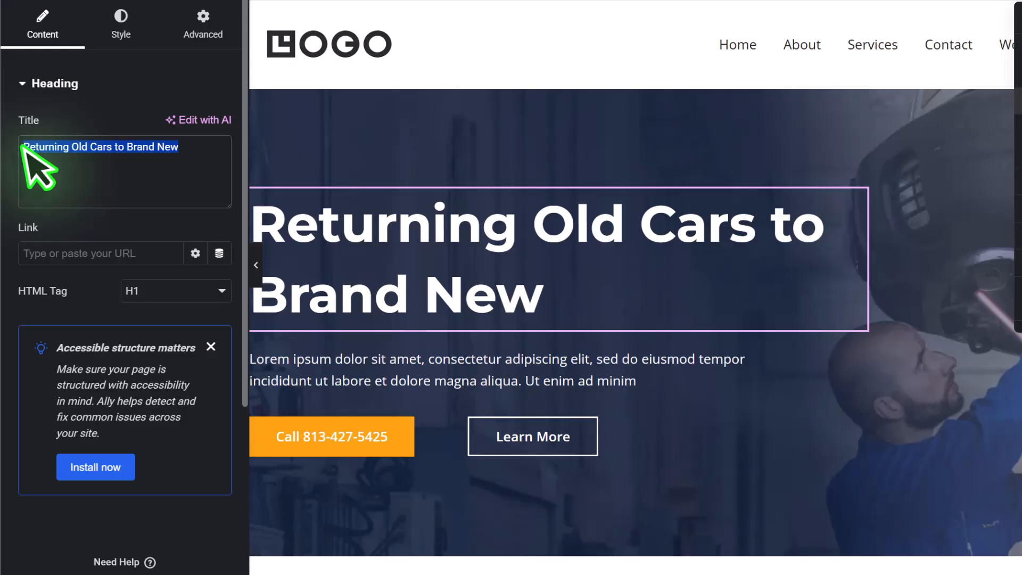
right_click(69, 152)
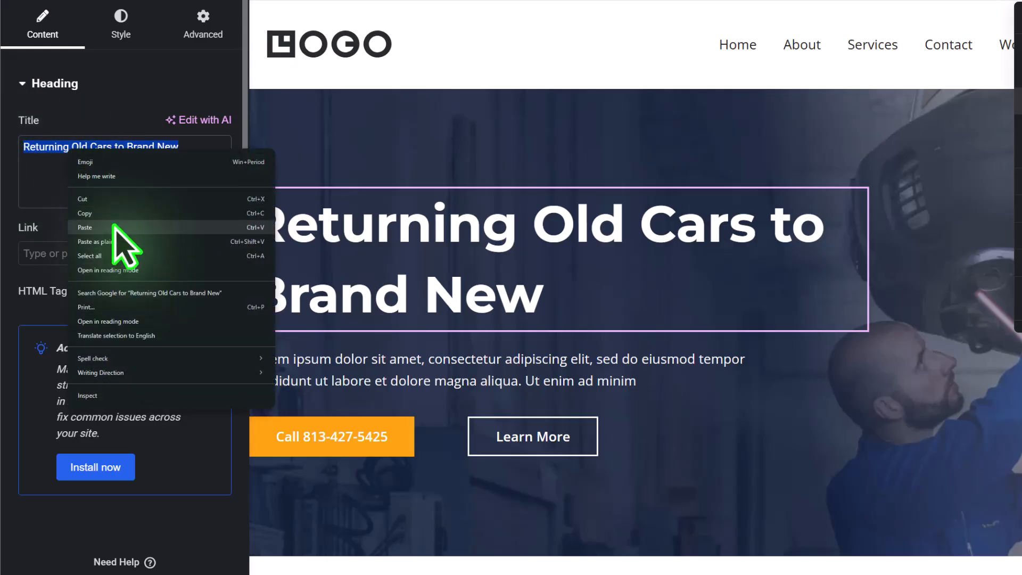
left_click(114, 228)
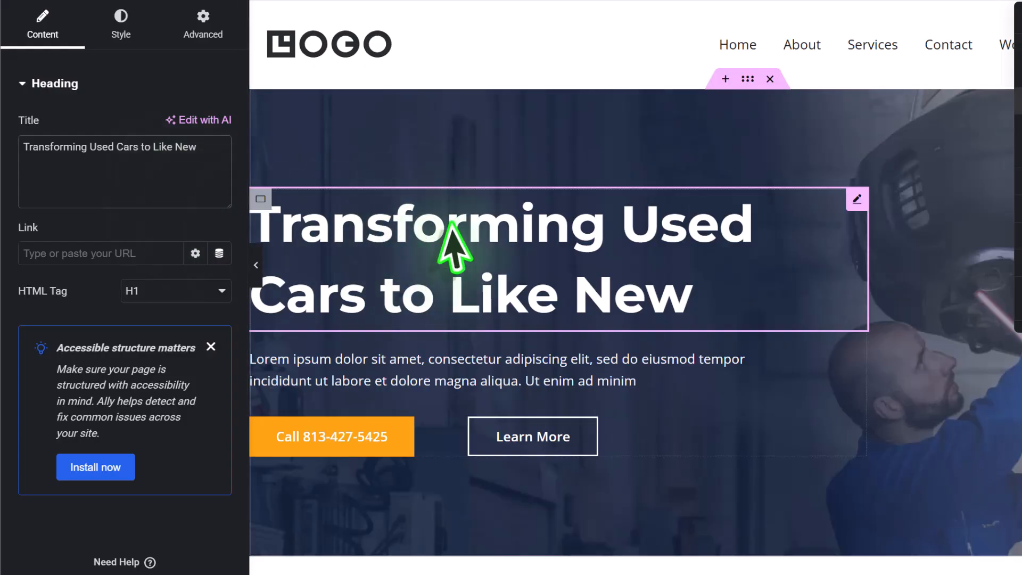
Try center and right alignment on the hero heading, and set it to left alignment
left_click(130, 33)
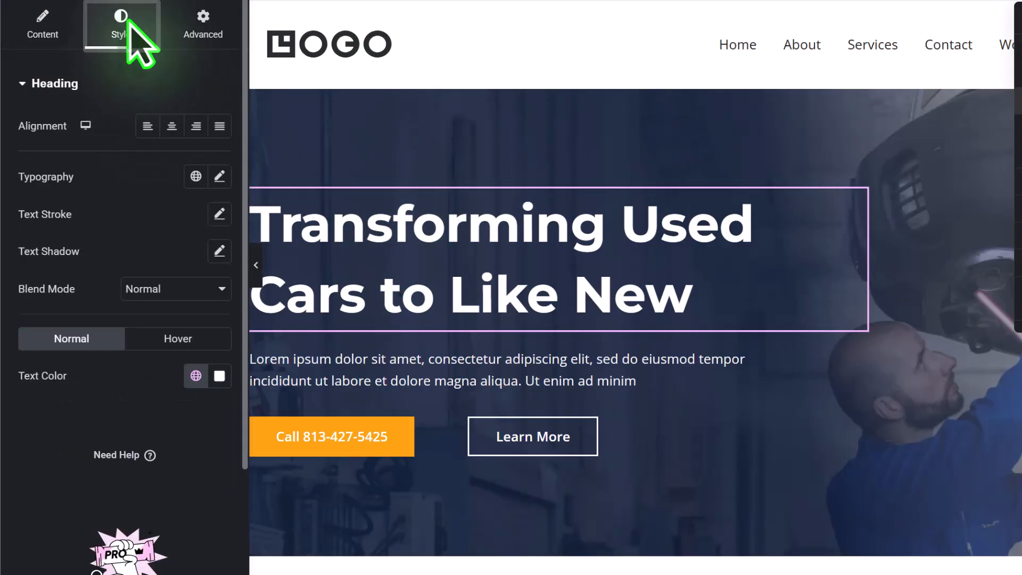
left_click(171, 126)
left_click(196, 126)
left_click(146, 127)
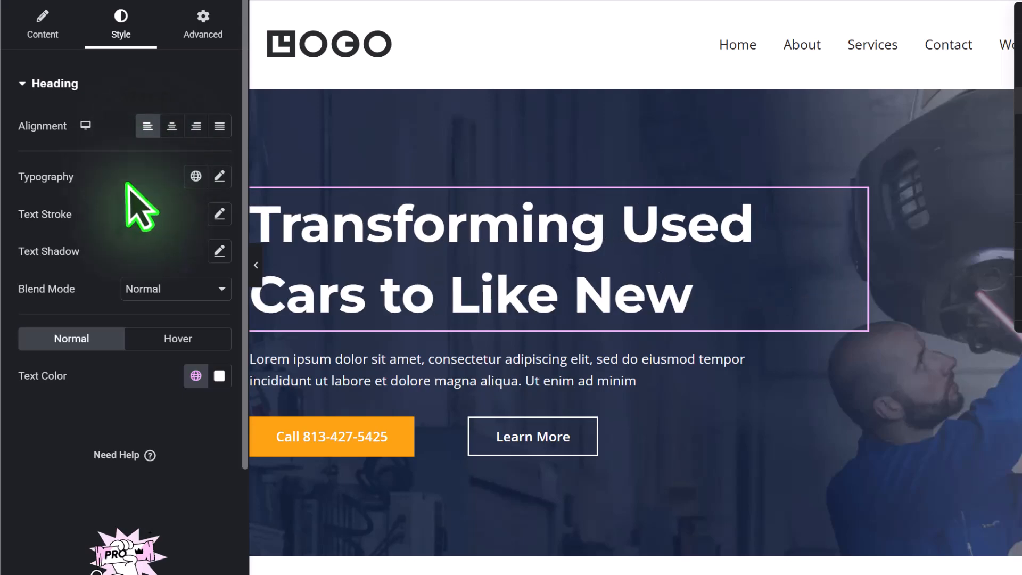
Try the Tahoma and Times New Roman font families in the hero heading's typography settings
left_click(219, 177)
scroll(163, 213, "down", 2)
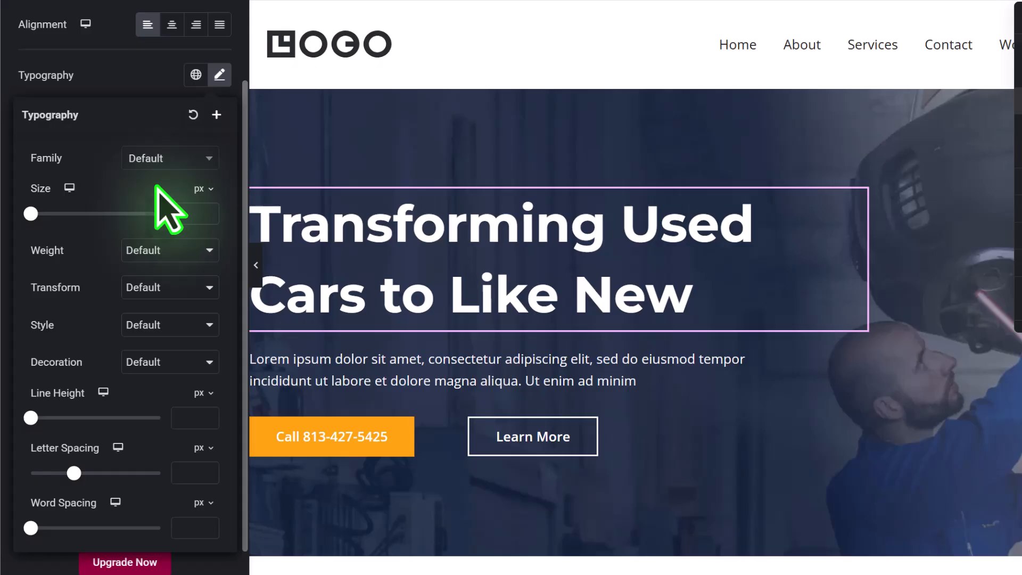
left_click(167, 158)
left_click(160, 269)
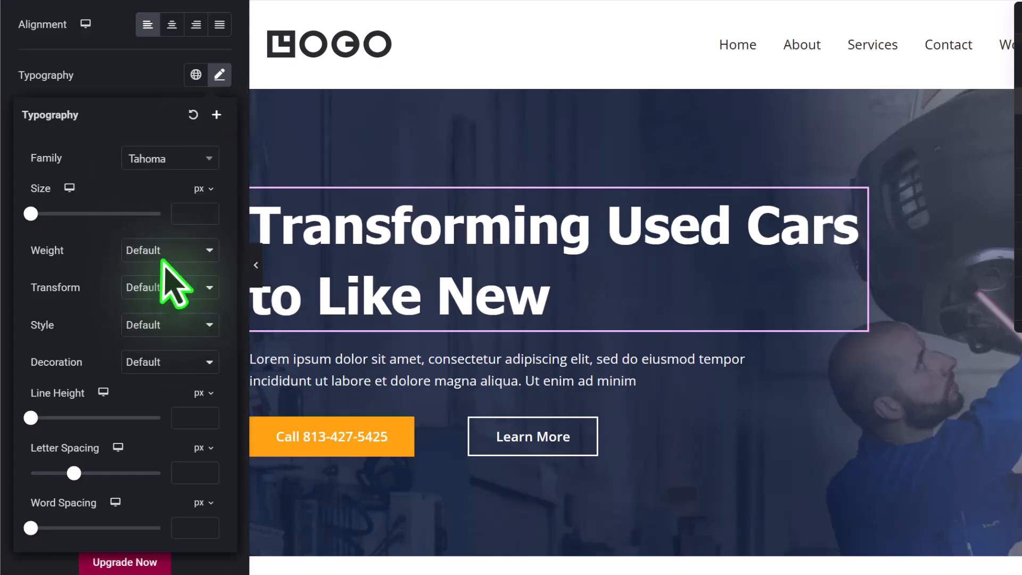
left_click(168, 158)
left_click(162, 341)
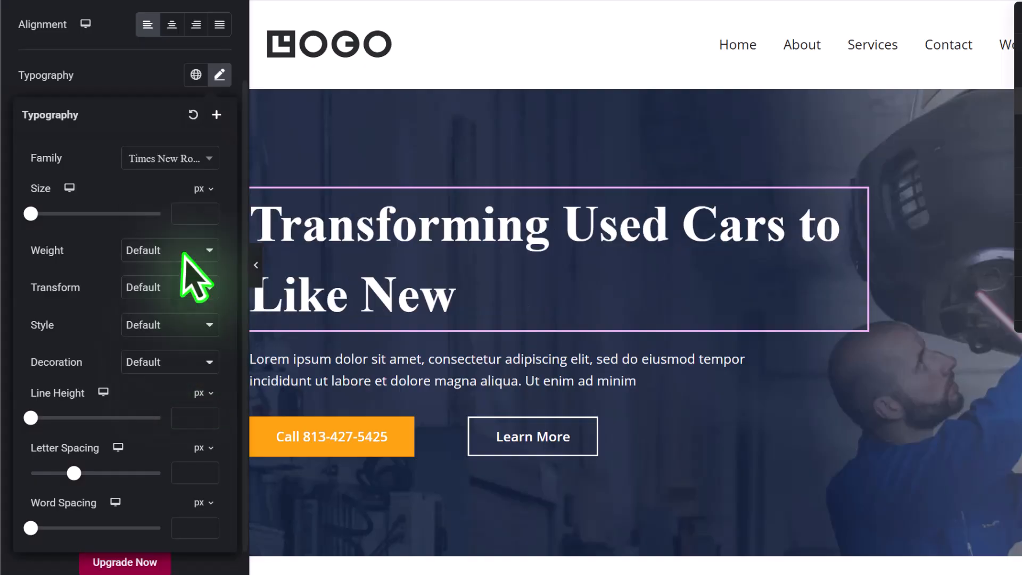
Set the hero heading to Tahoma at 72 px with the 900 (Black) weight
left_click_drag(31, 213, 77, 213)
left_click(202, 250)
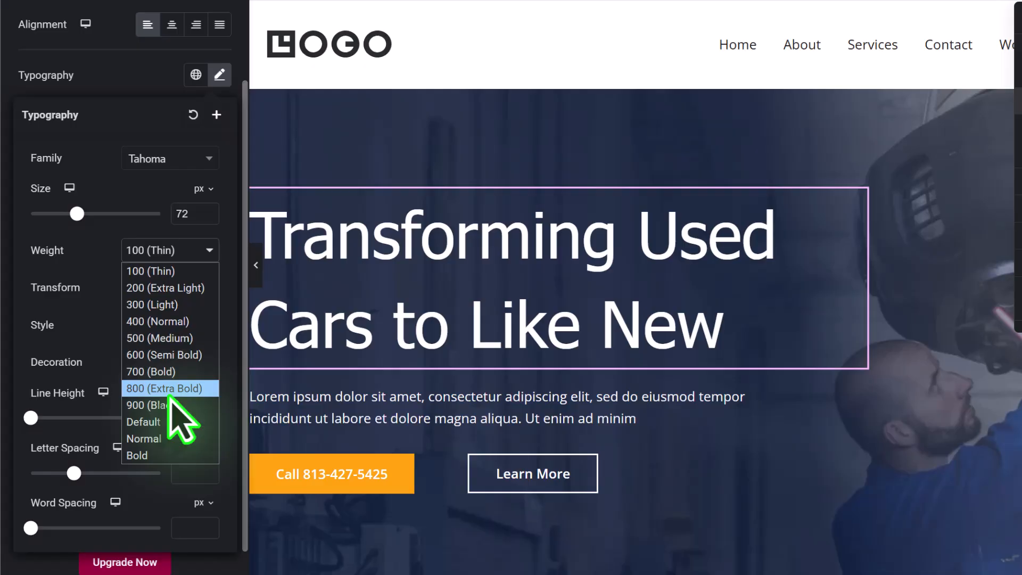
left_click(169, 405)
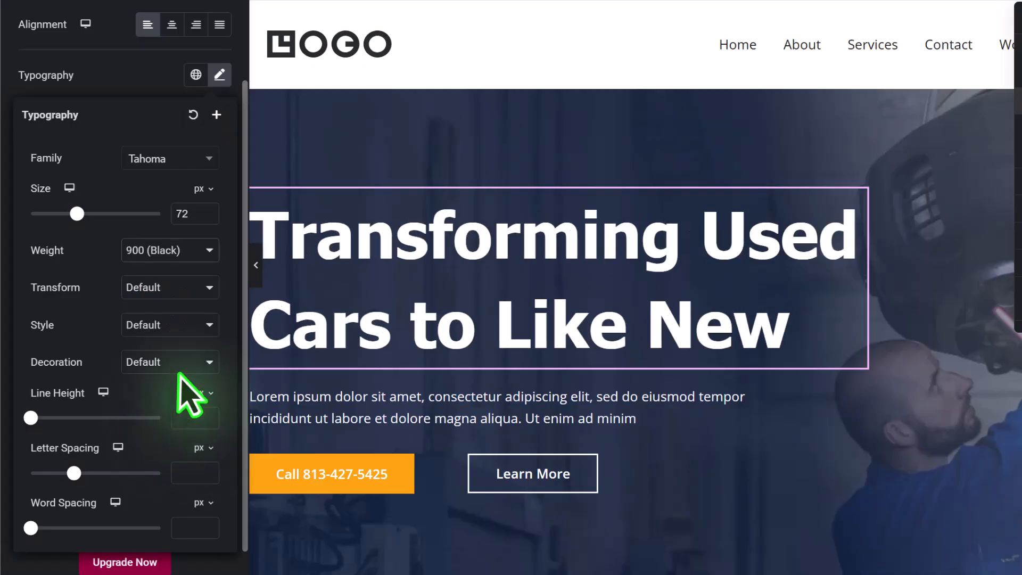
Set the hero heading's transform to Uppercase, its style to Italic and its decoration to Underline
left_click(149, 287)
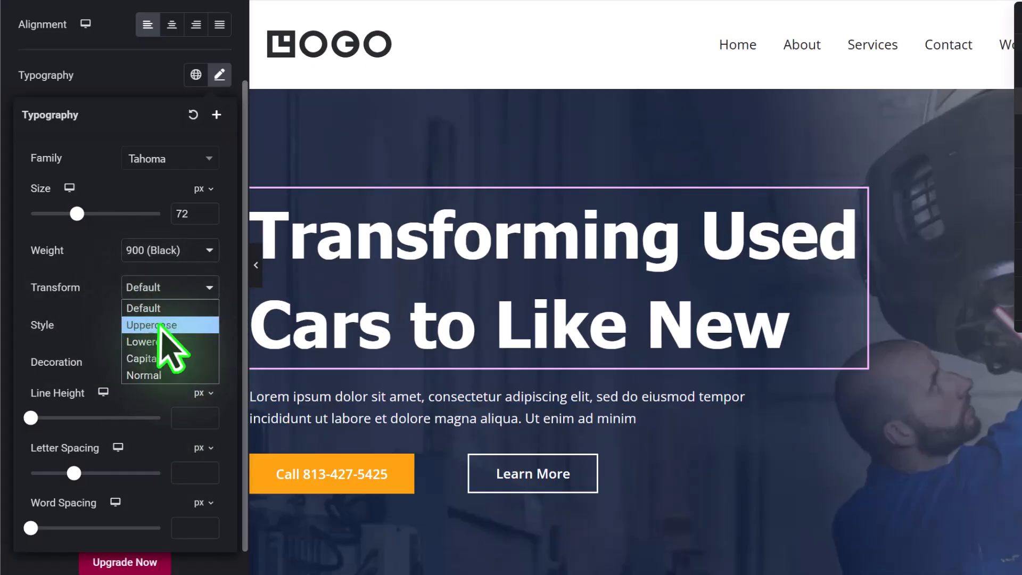
left_click(160, 321)
left_click(172, 321)
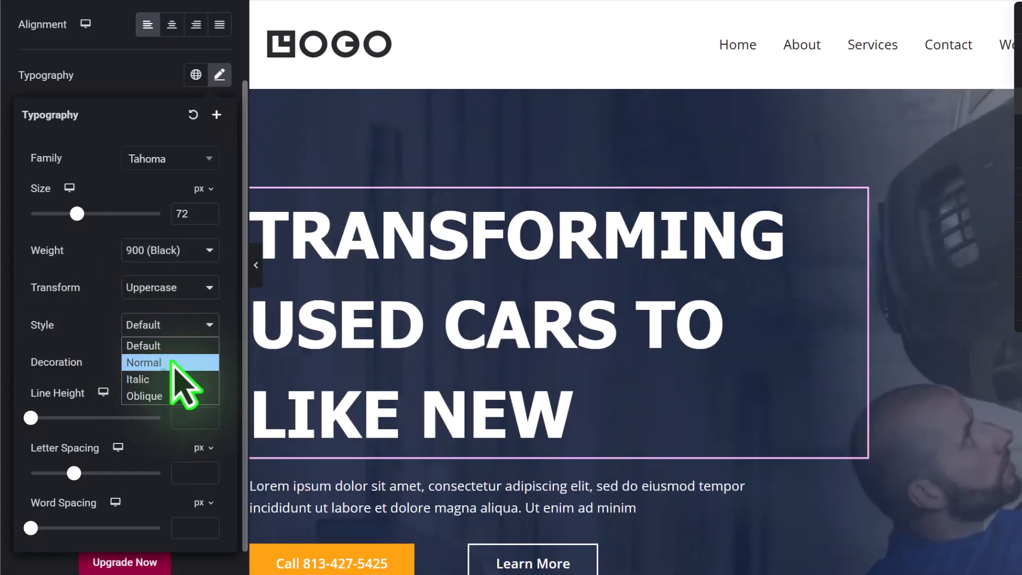
left_click(170, 370)
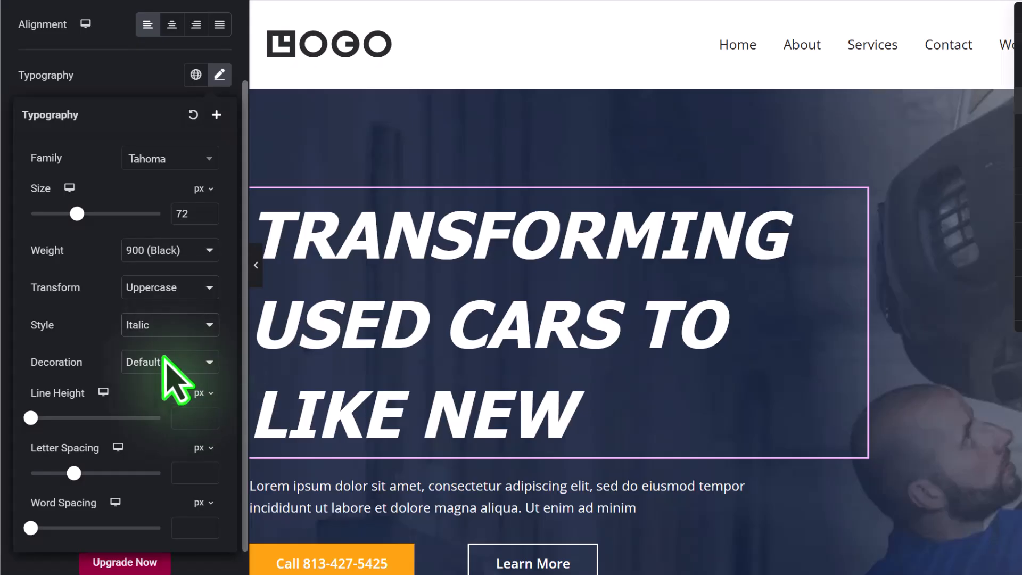
left_click(165, 368)
left_click(138, 397)
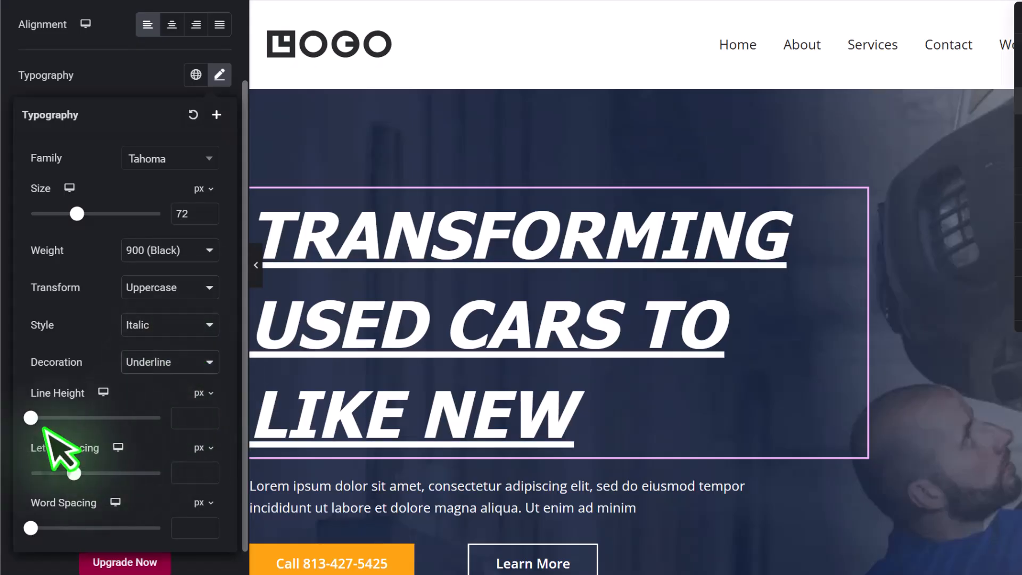
Try line height 69 px, letter spacing 3.7 px and word spacing 26 px on the hero heading, and reset its typography to default
left_click_drag(31, 418, 120, 432)
left_click_drag(74, 473, 106, 473)
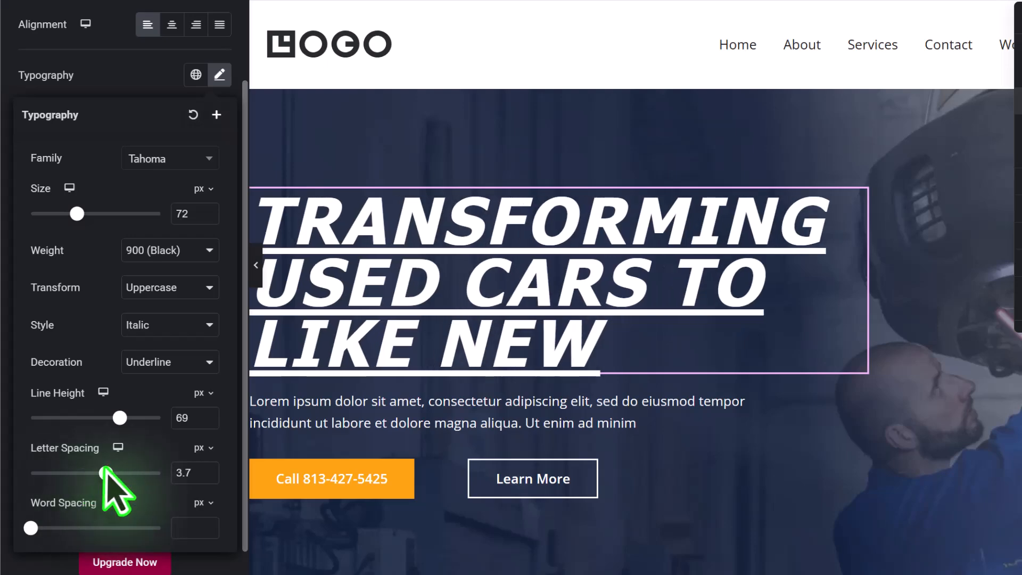
left_click_drag(30, 529, 98, 529)
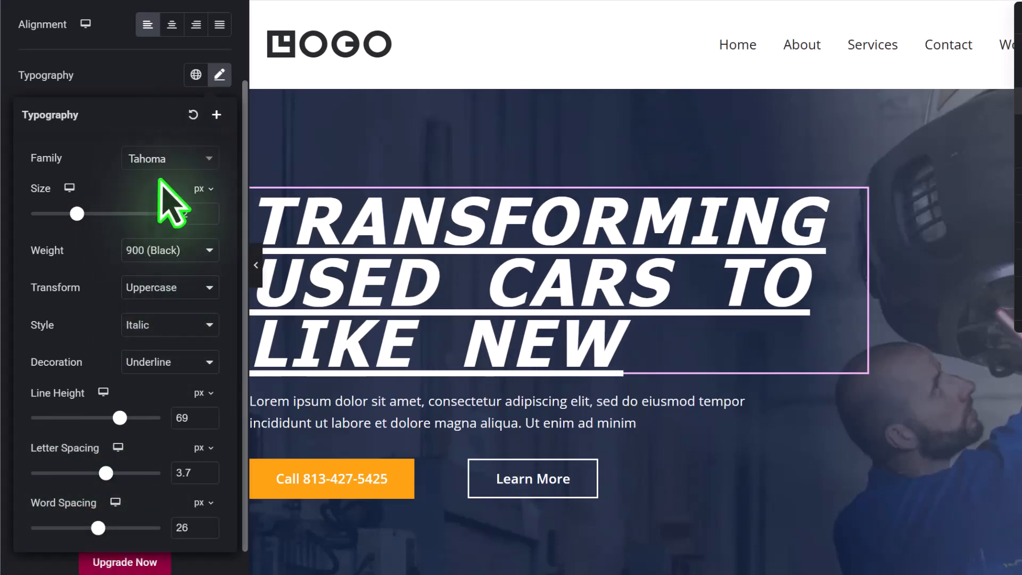
left_click(193, 114)
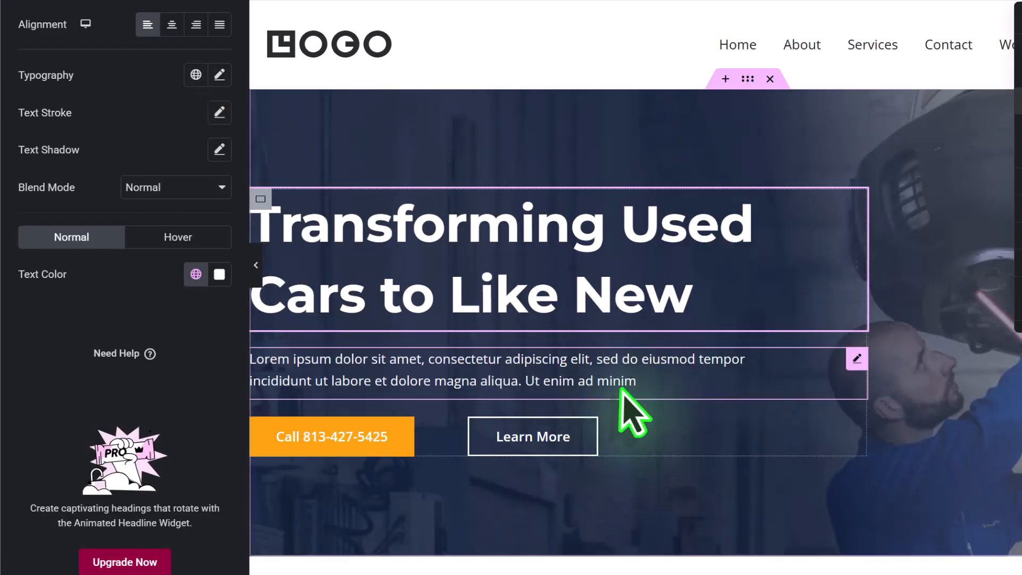
Select the hero paragraph's entire text in its text editor, and open its typography settings
left_click(663, 385)
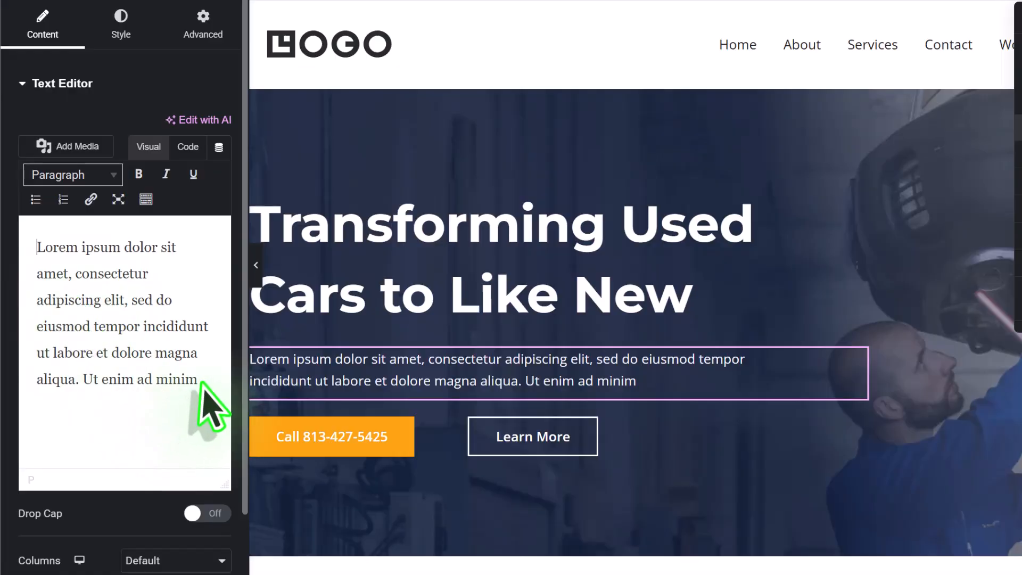
left_click_drag(197, 389, 38, 255)
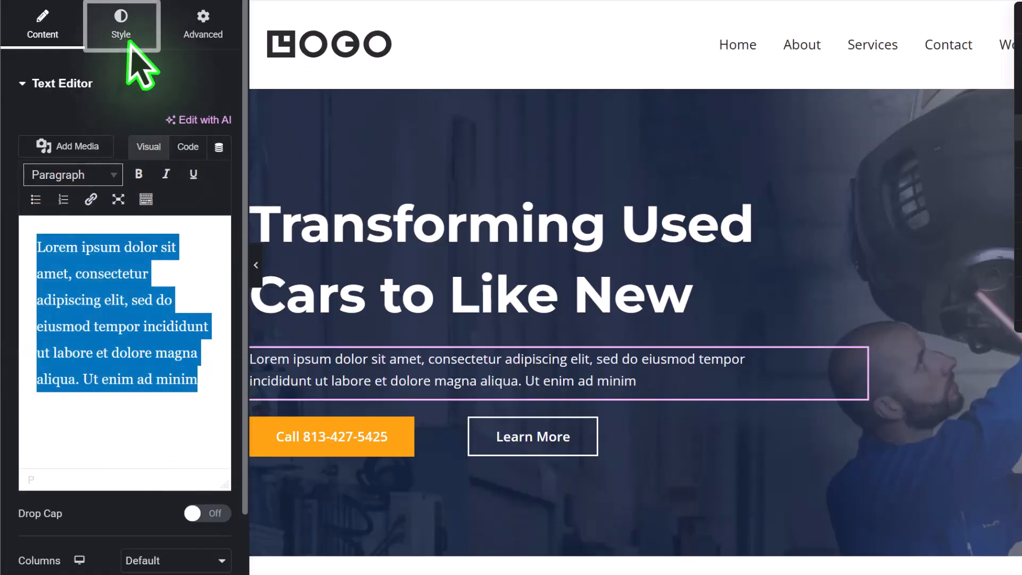
left_click(126, 33)
left_click(220, 176)
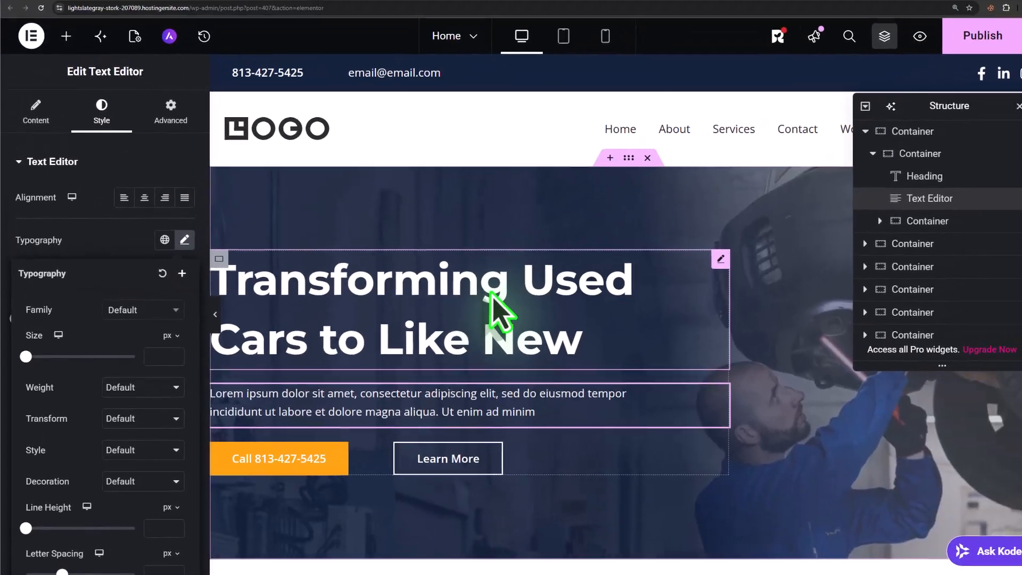
Look through the Home page sections below the hero, down to Our Services
scroll(612, 309, "down", 4)
scroll(499, 352, "down", 8)
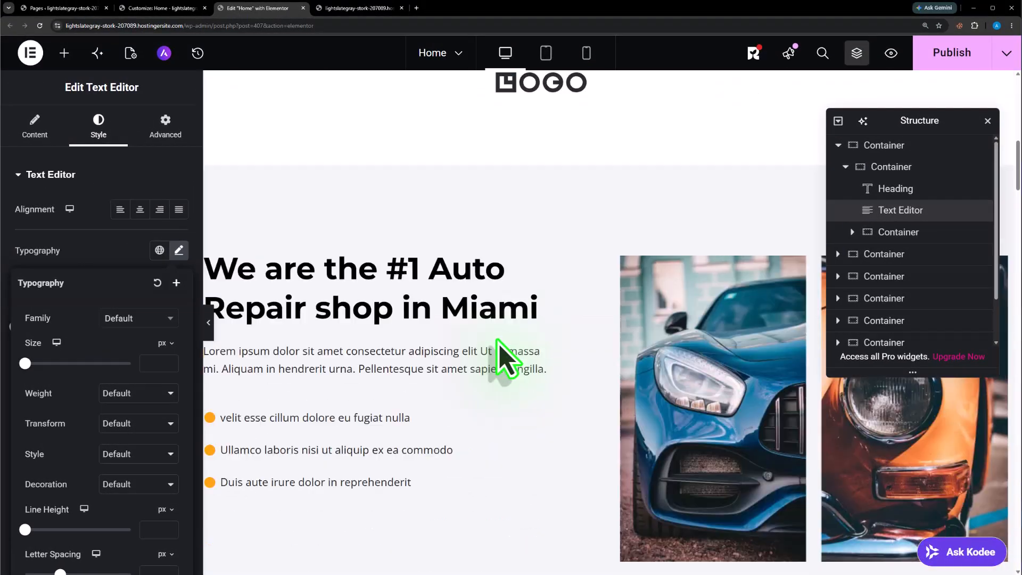
scroll(487, 271, "down", 8)
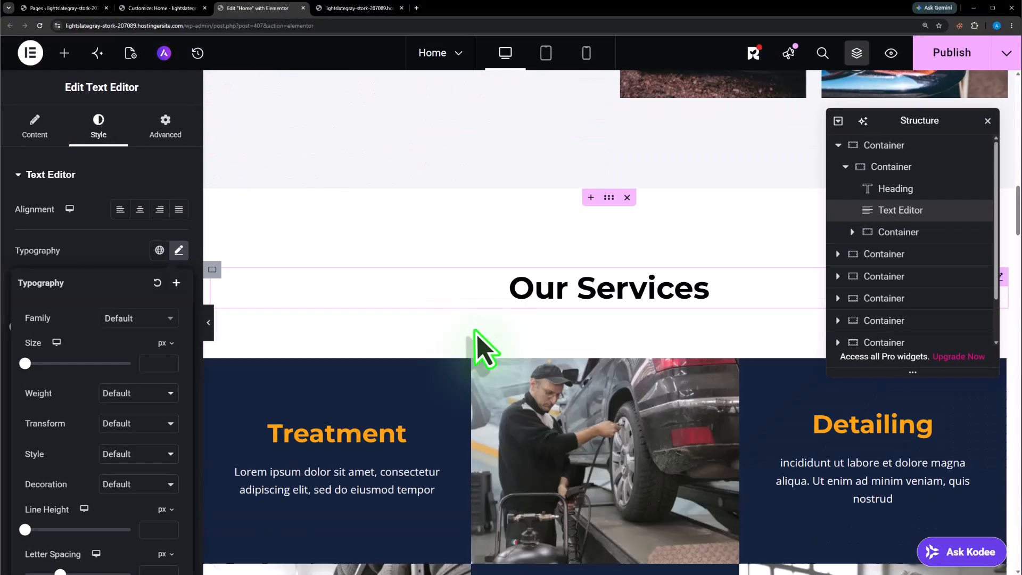
Select the Our Services heading, highlight its title text, and open its typography settings
scroll(530, 422, "up", 2)
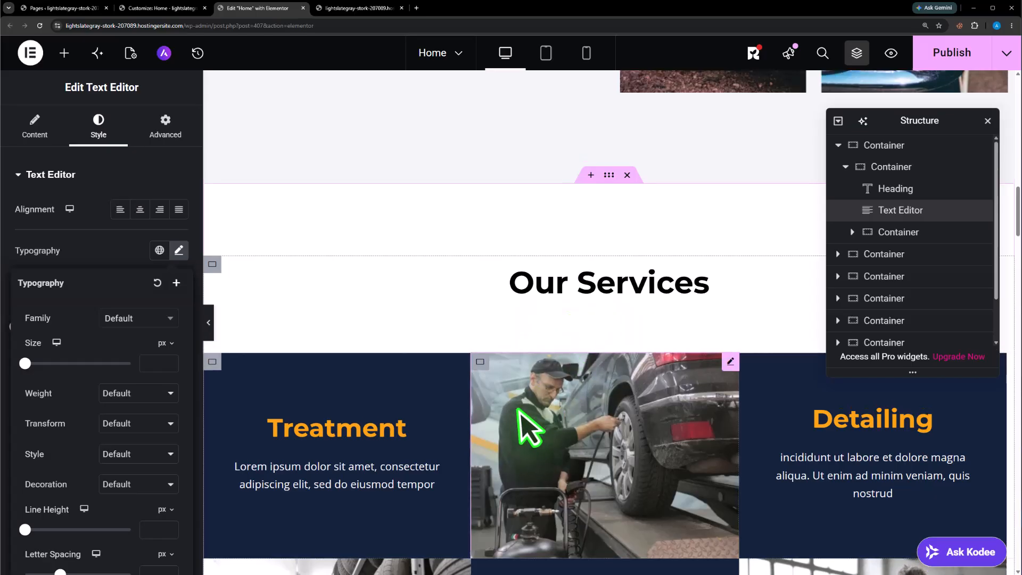
left_click(447, 375)
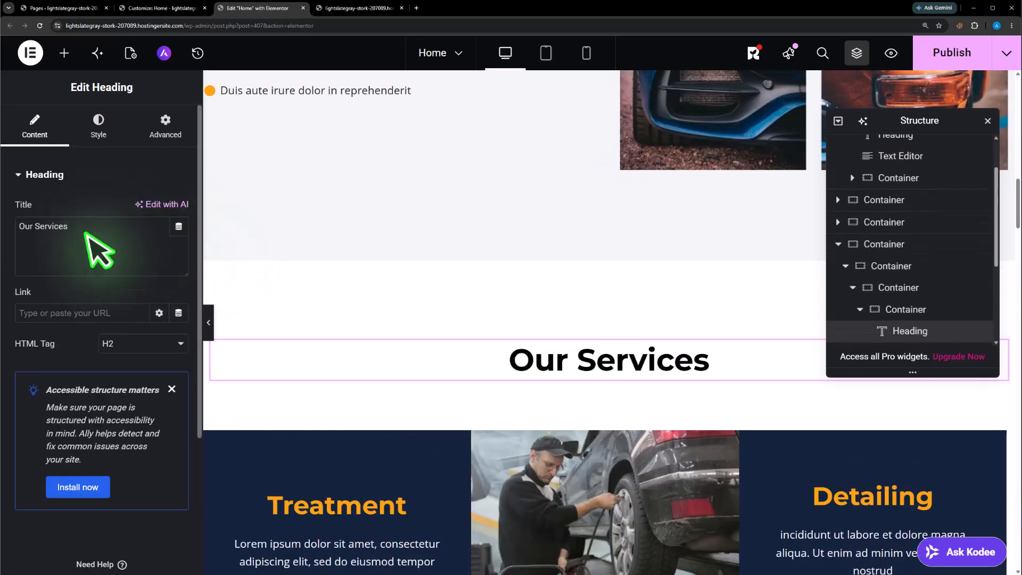
left_click_drag(91, 247, 12, 240)
left_click(100, 131)
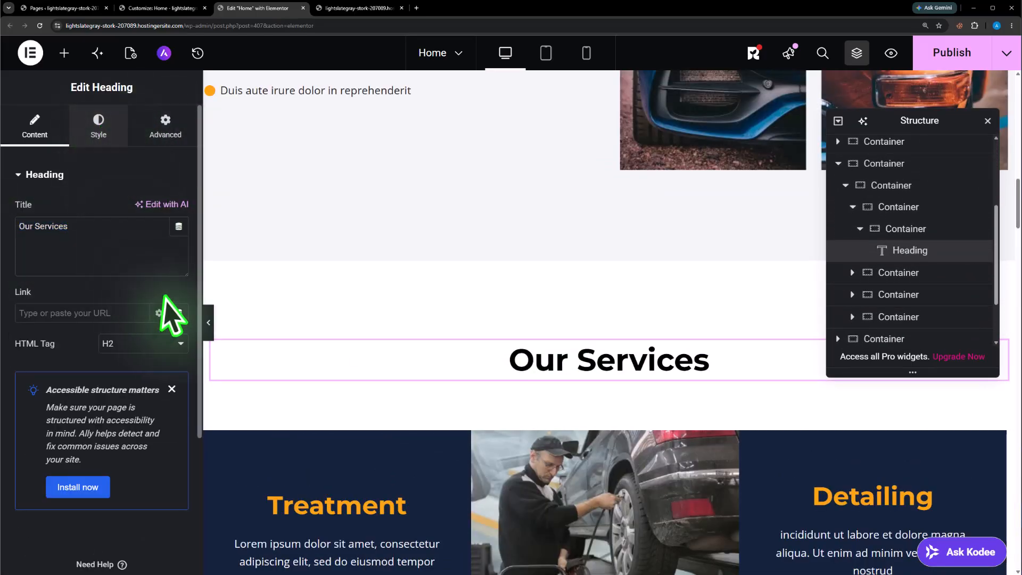
left_click(180, 251)
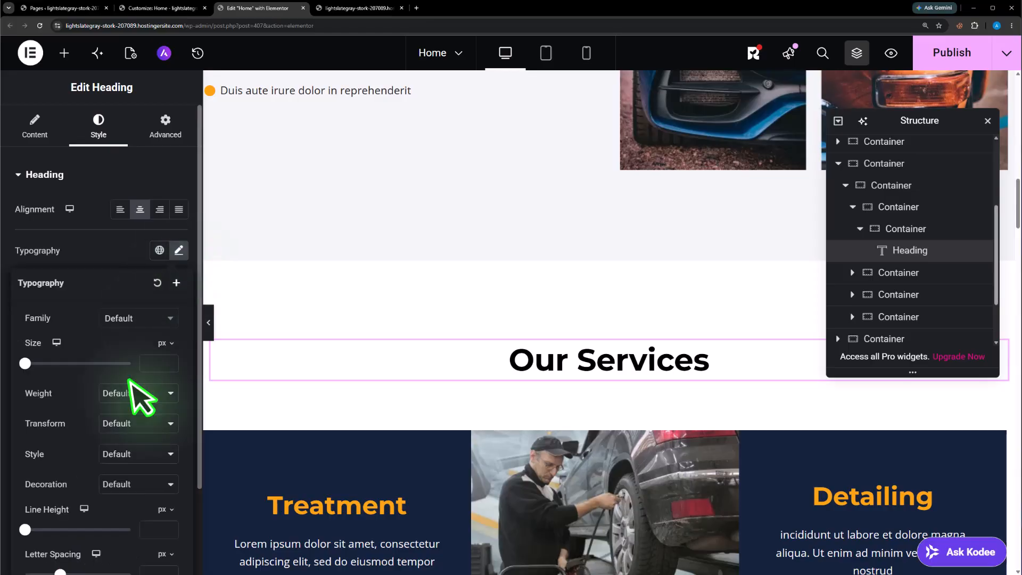
Set the hero call button's text to "Contact" followed by the business phone number, and open its link for editing
scroll(530, 341, "up", 10)
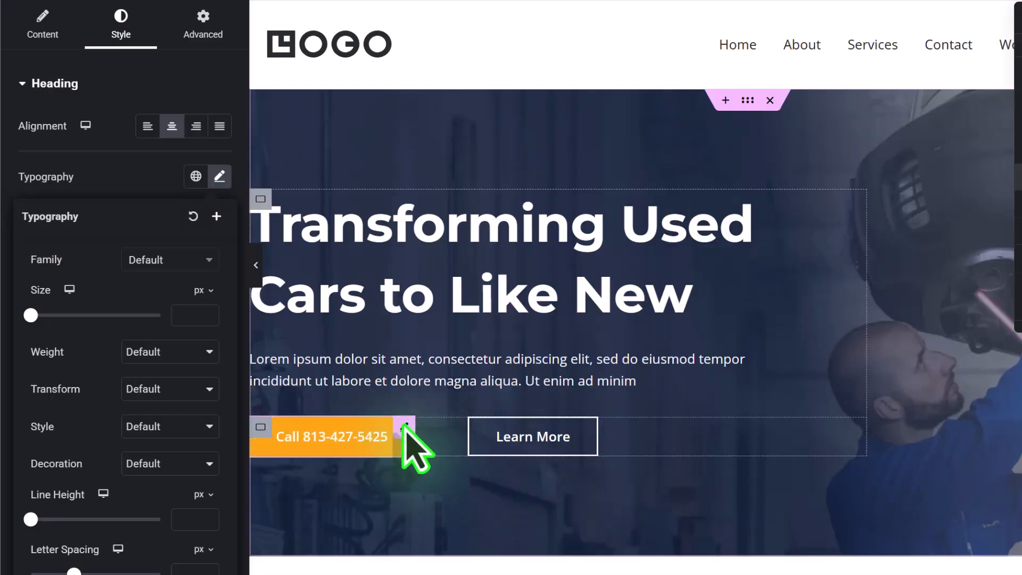
left_click(403, 427)
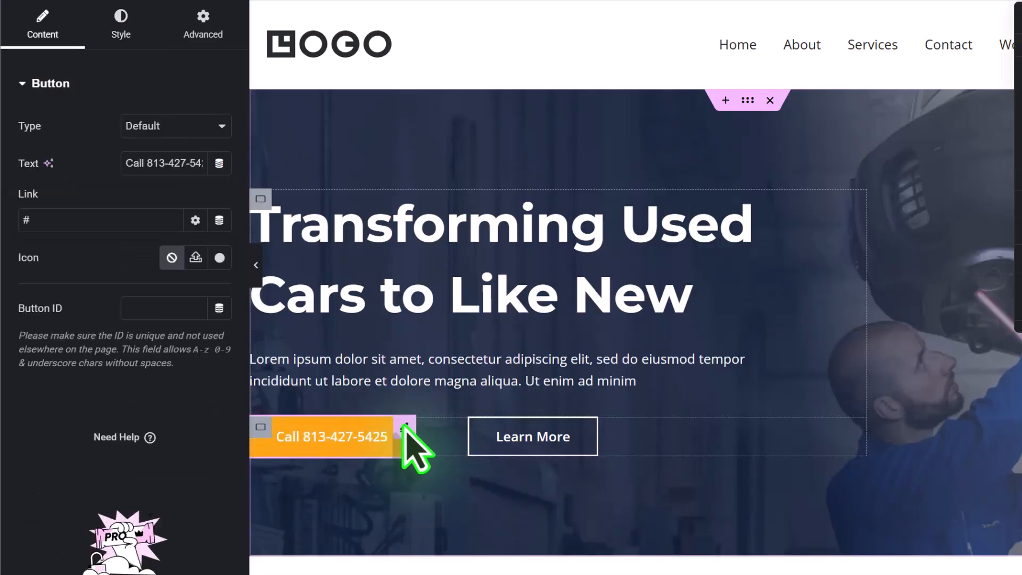
triple_click(144, 162)
right_click(145, 161)
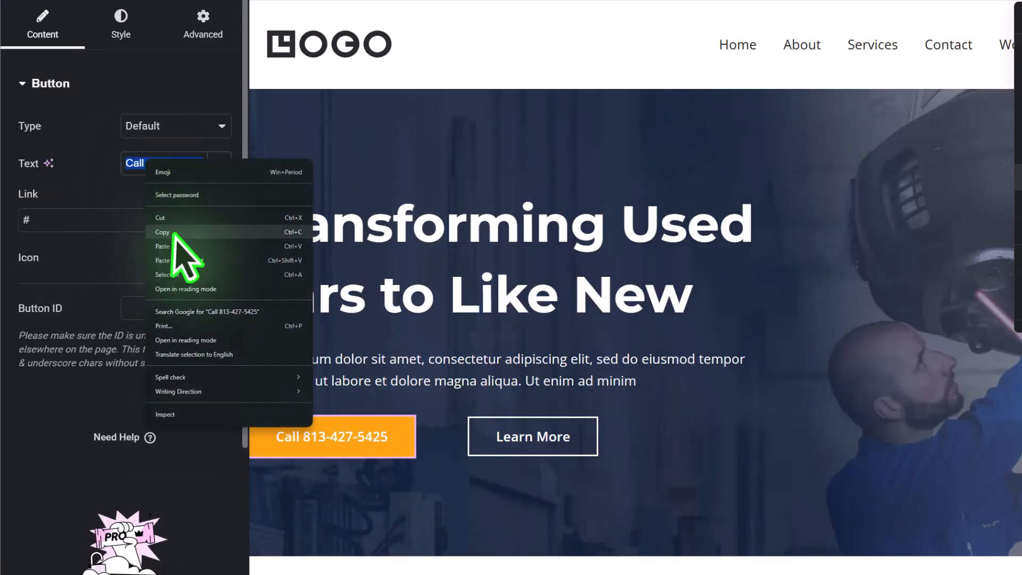
left_click(176, 237)
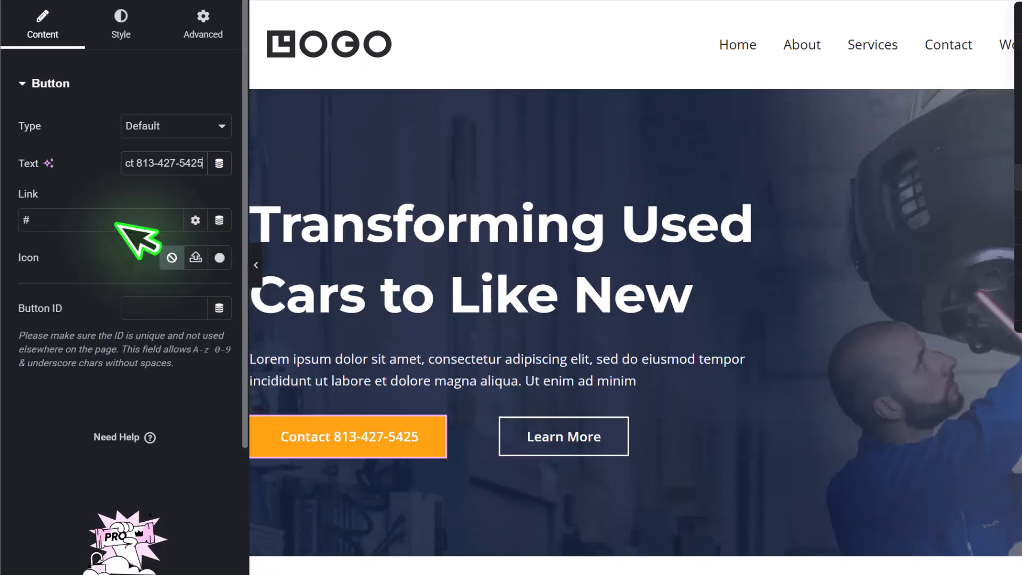
left_click(36, 222)
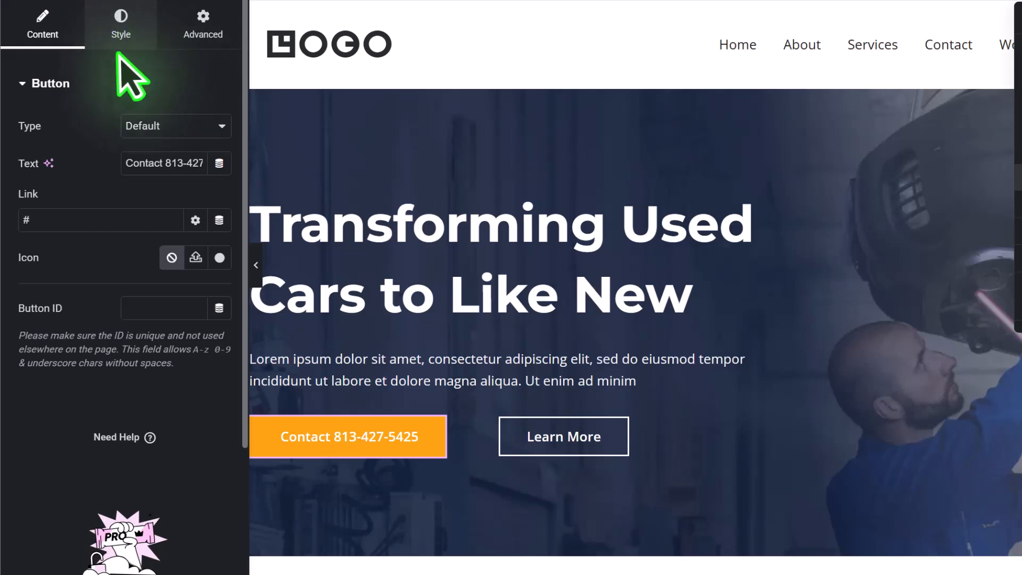
Set the hero contact button's normal text color to red #C60000
left_click(125, 33)
scroll(178, 208, "down", 2)
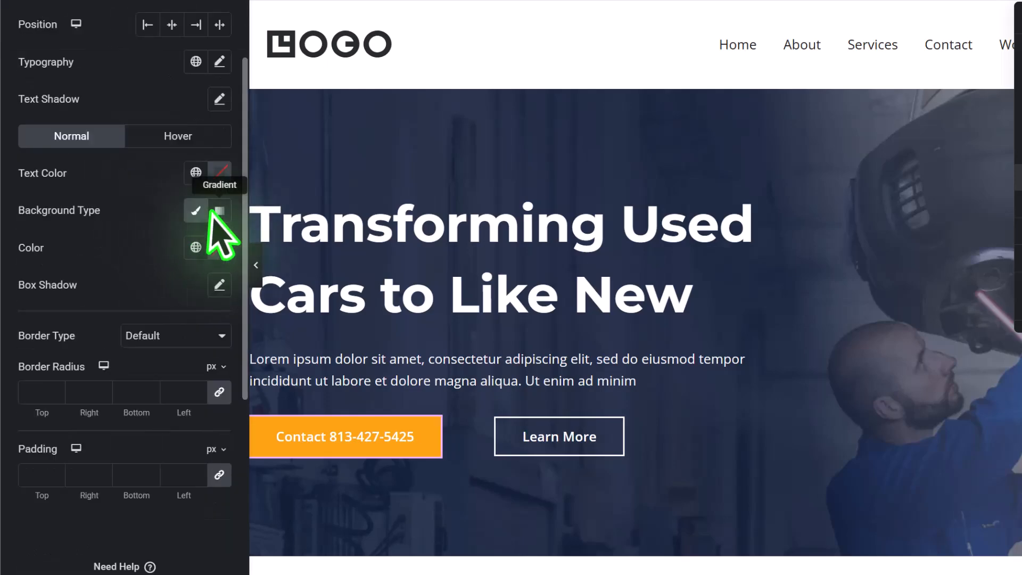
left_click(219, 173)
left_click_drag(218, 251, 315, 274)
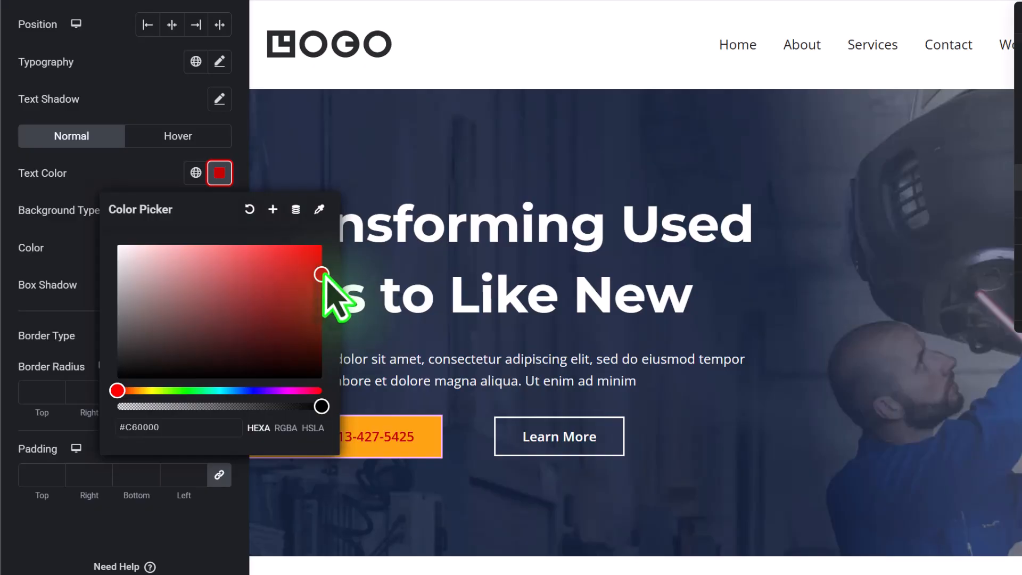
left_click(149, 173)
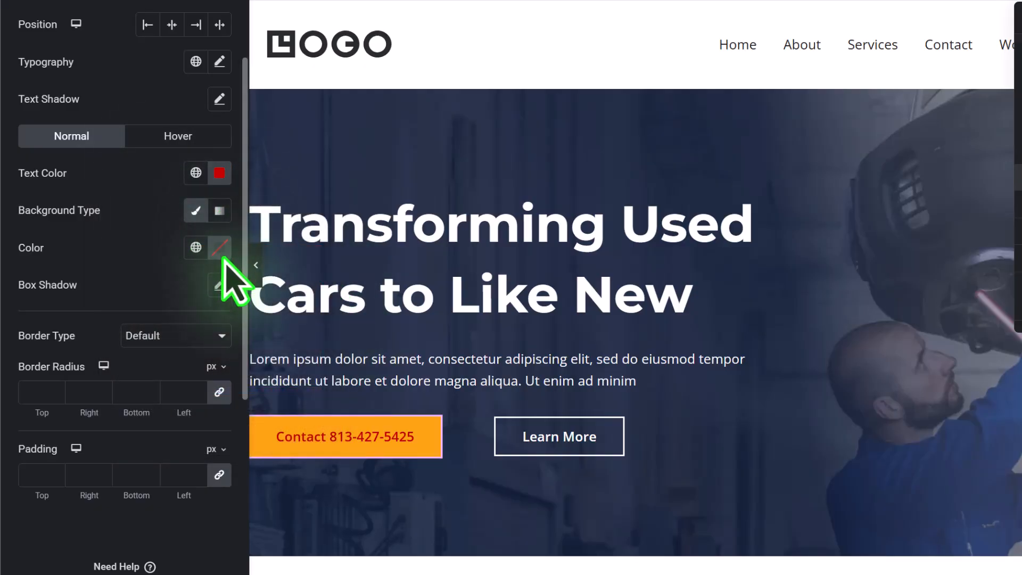
Set the hero contact button's normal background color to black #000000
left_click(221, 250)
left_click_drag(235, 331, 323, 454)
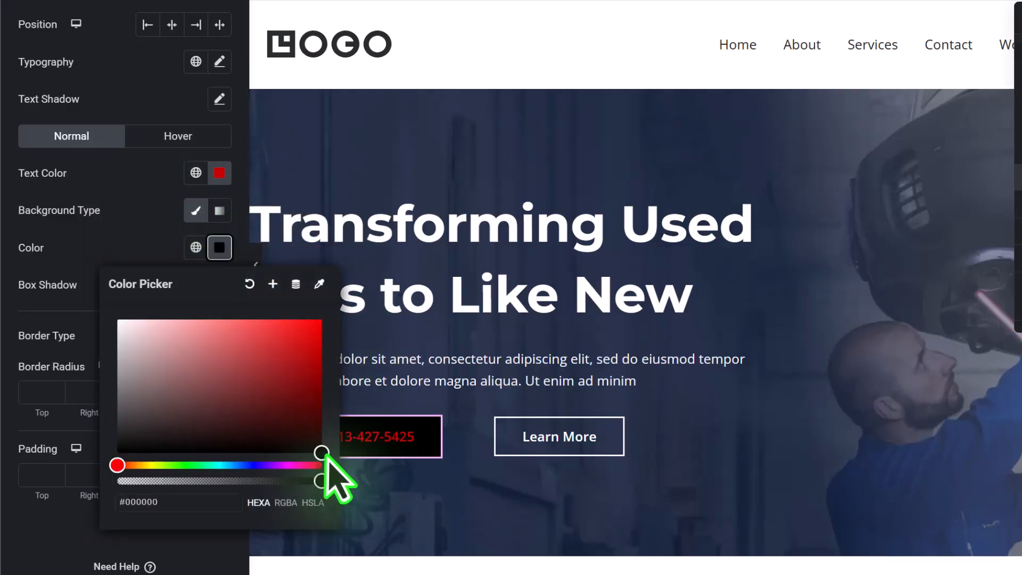
left_click(150, 248)
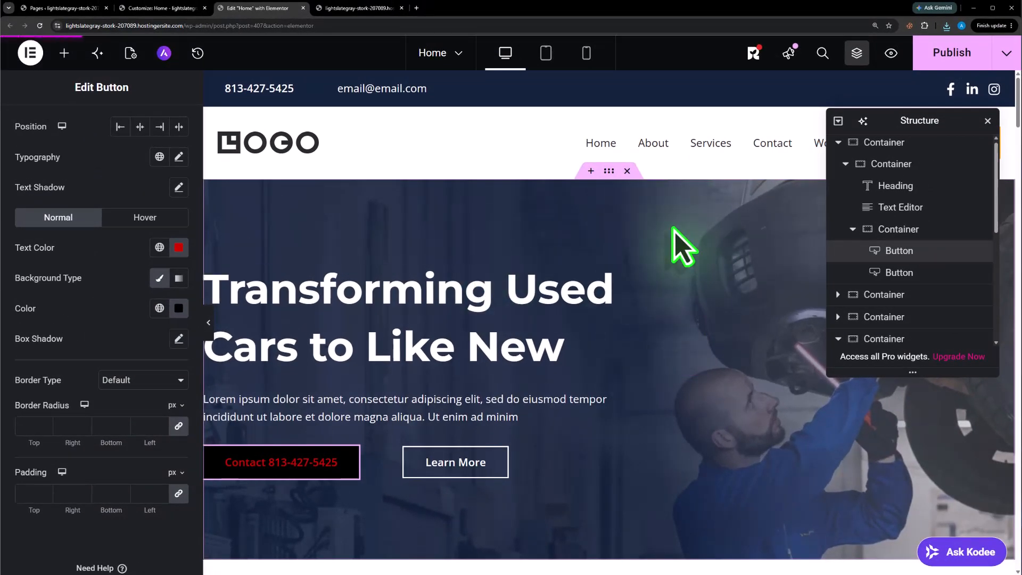
Upload quilia-2K_-PG95qlI-unsplash.jpg from Downloads and use it as the hero container's background image
left_click(608, 171)
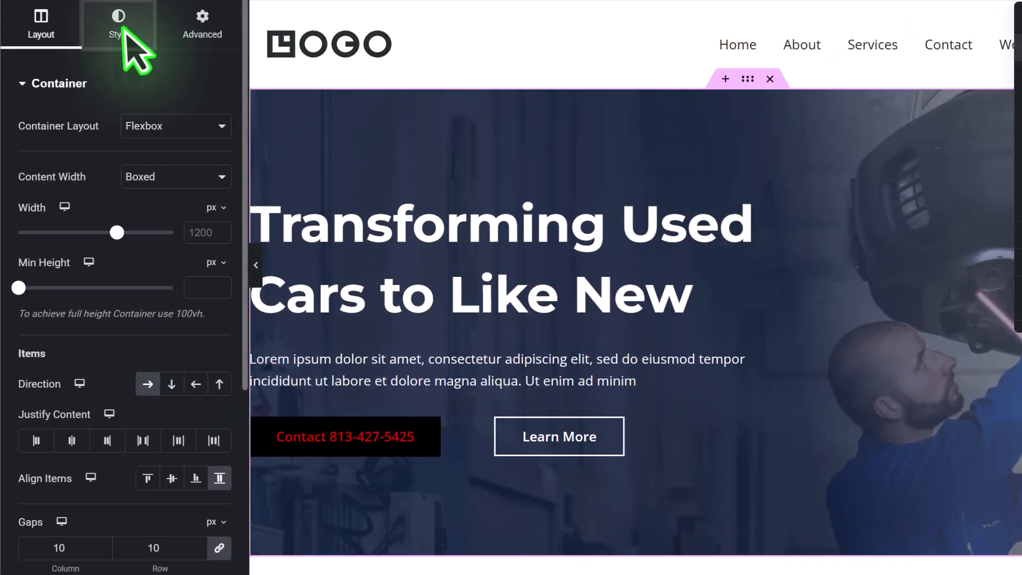
left_click(128, 45)
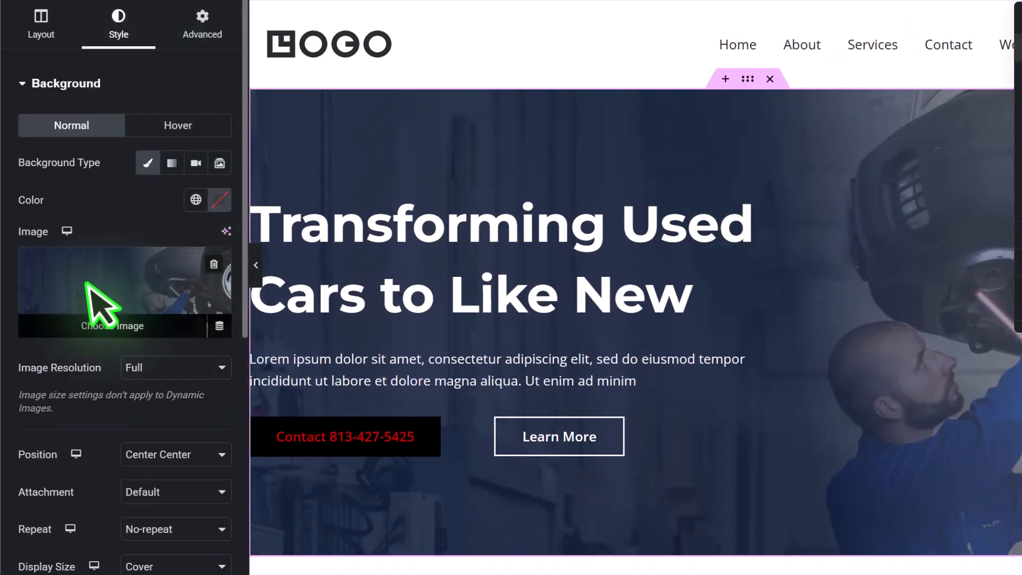
left_click(136, 325)
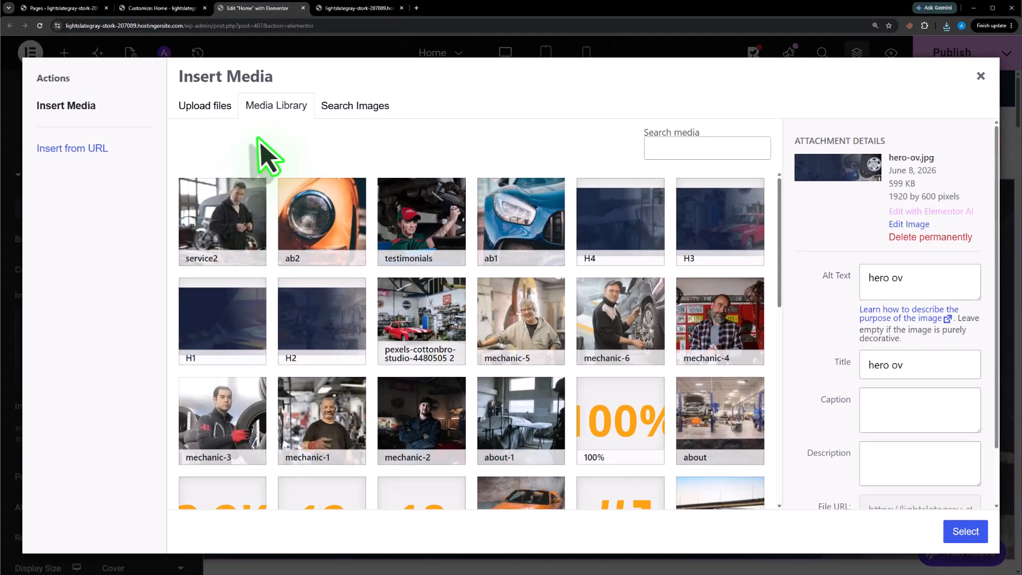
left_click(213, 112)
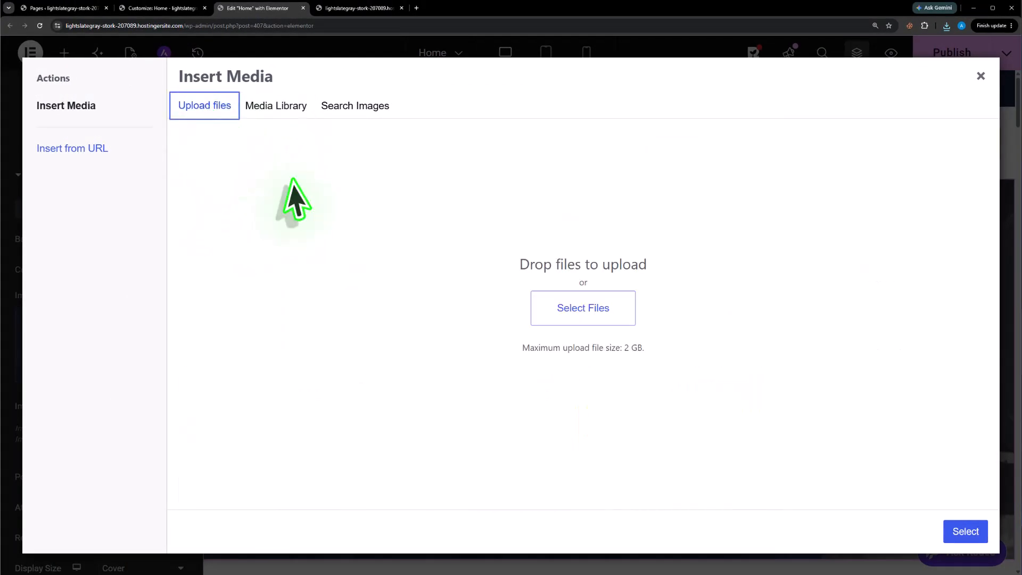
left_click(605, 299)
left_click(99, 93)
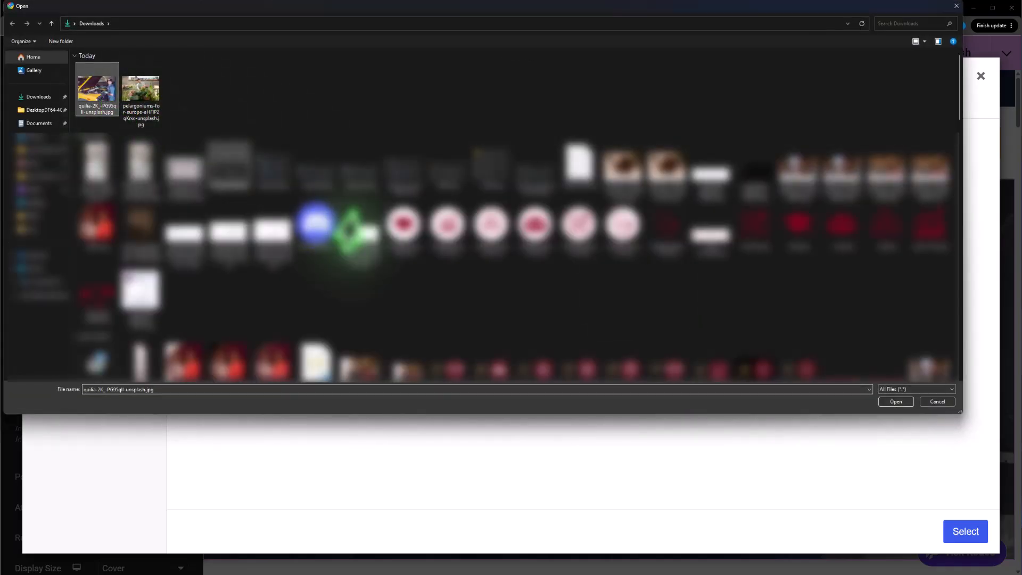
left_click(896, 402)
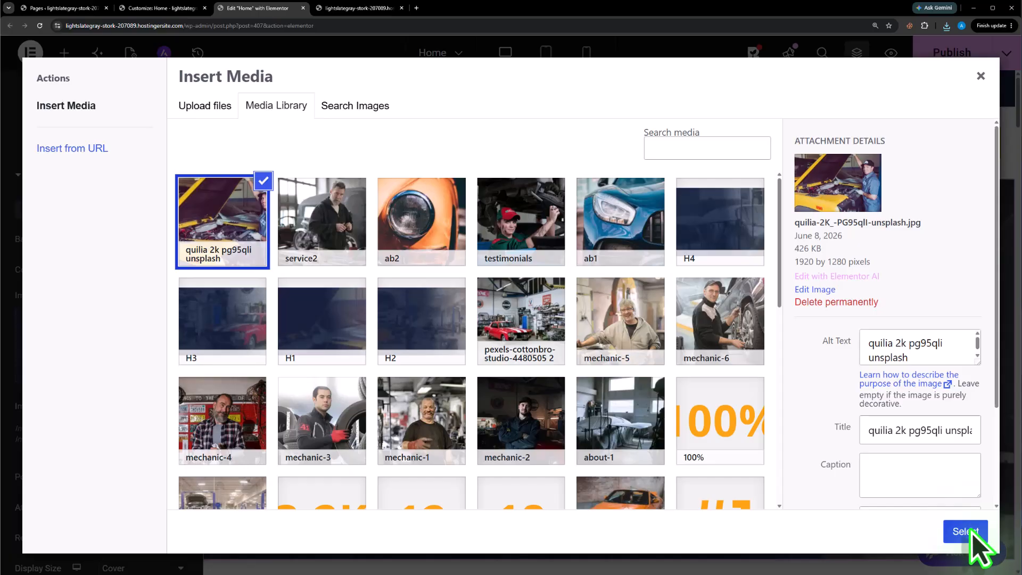
left_click(965, 532)
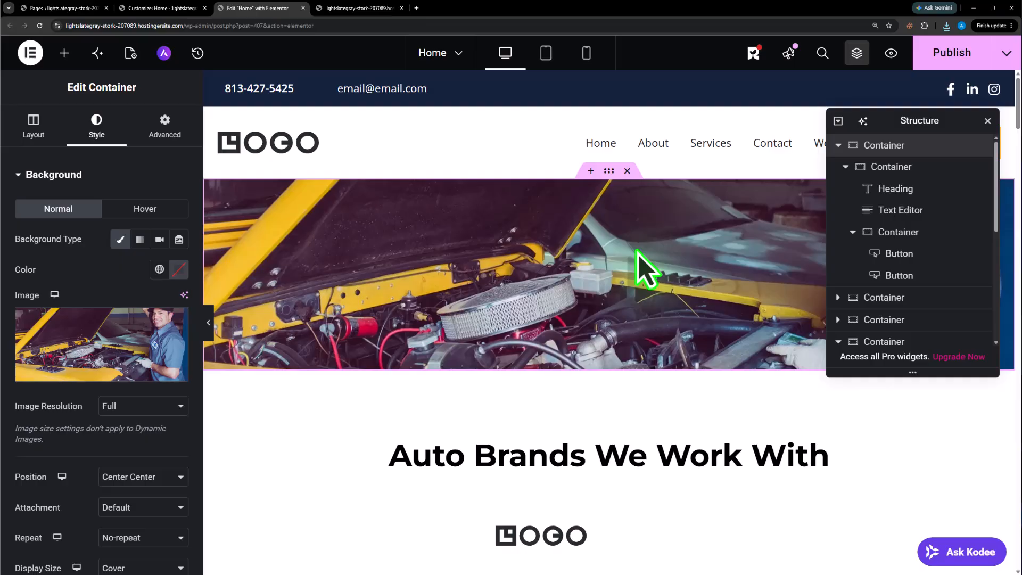
Hide the page structure view and give the hero container a classic background overlay in #000000 with 0.69 opacity
key("ctrl+i")
scroll(107, 384, "down", 4)
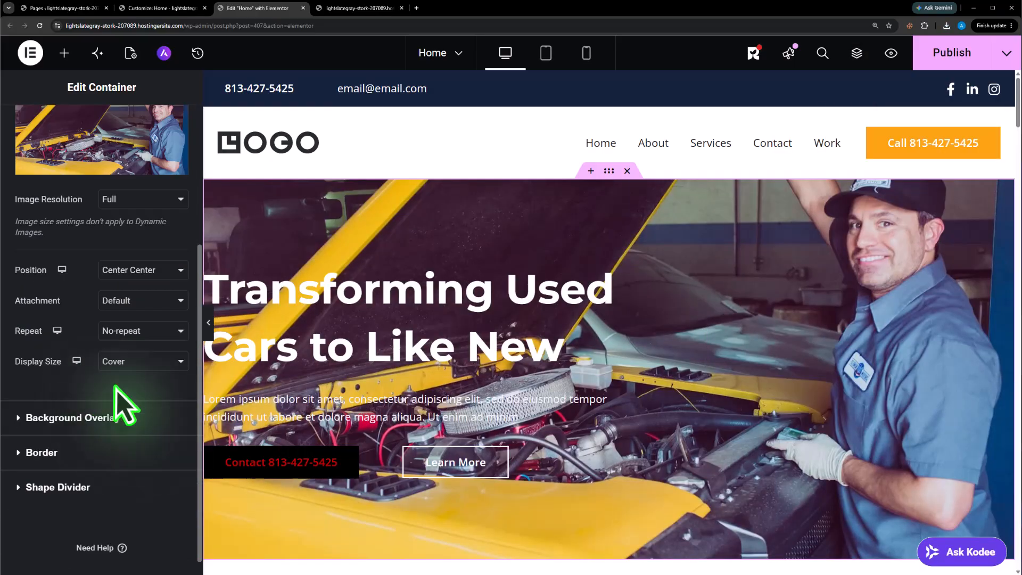
left_click(67, 418)
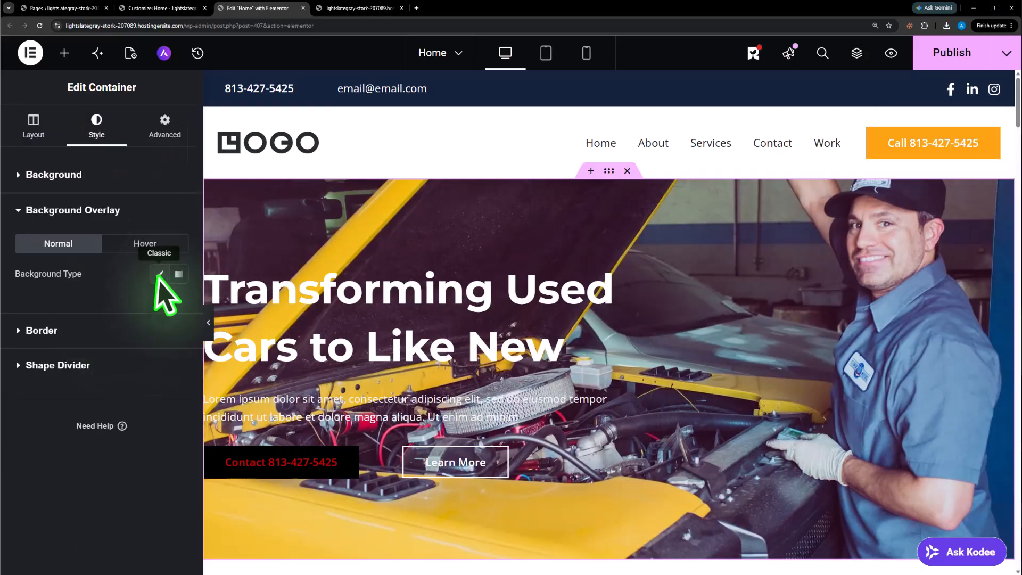
left_click(160, 276)
left_click(179, 305)
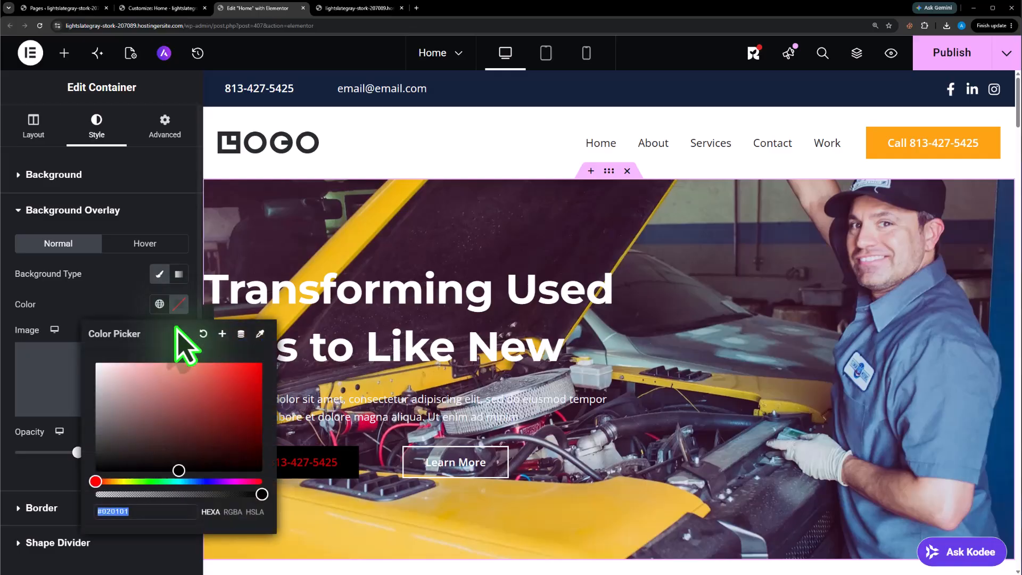
left_click(183, 471)
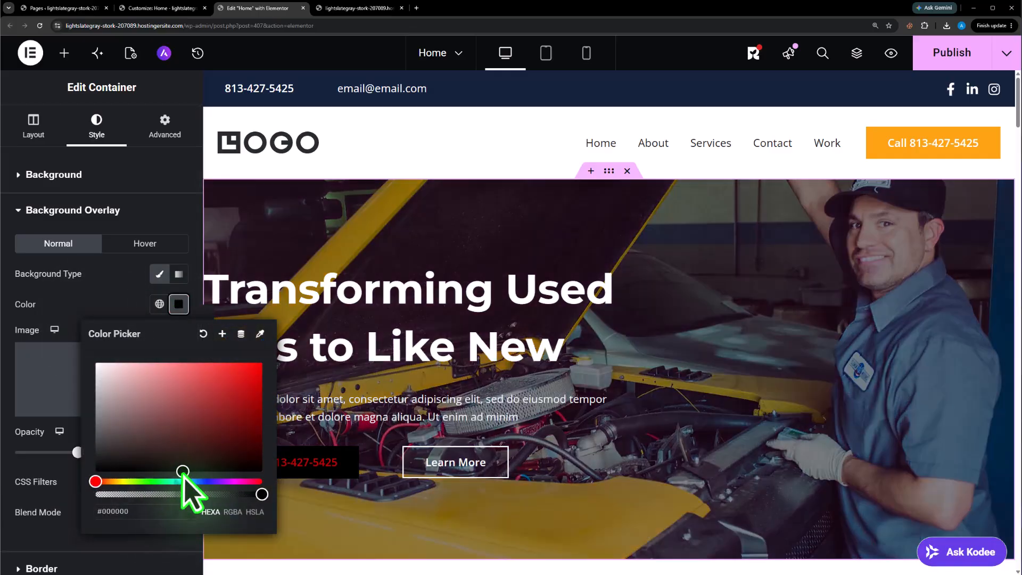
left_click(100, 316)
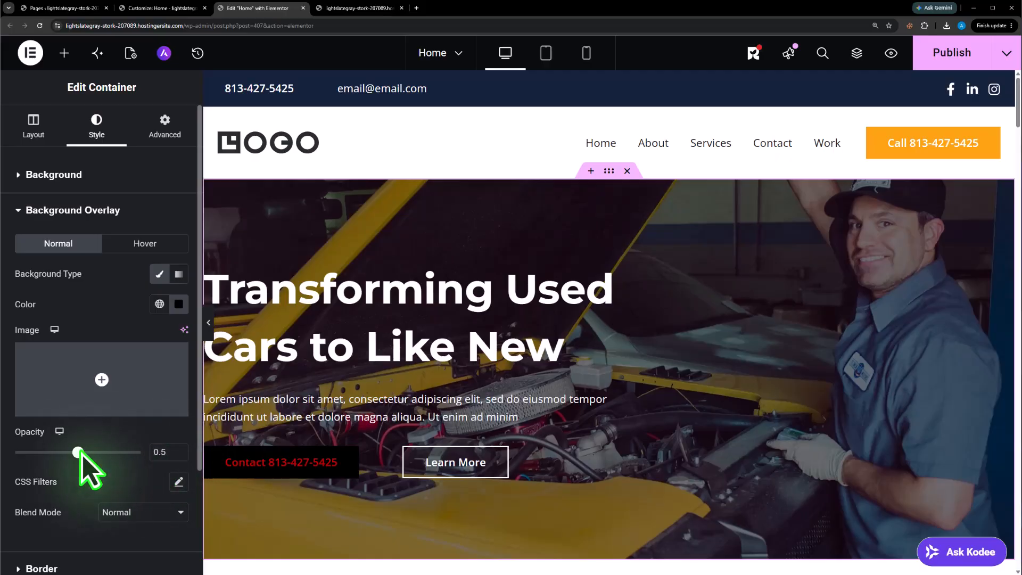
left_click_drag(88, 453, 102, 452)
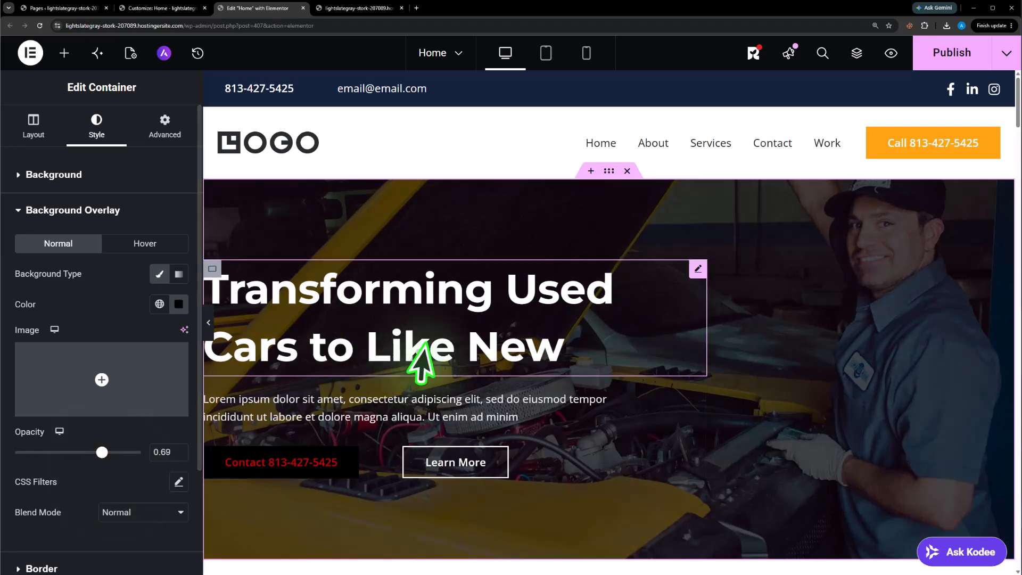
Look through the sections below the hero, open the "We are the #1 Auto Repair shop in Miami" heading and select part of its title
scroll(583, 301, "down", 2)
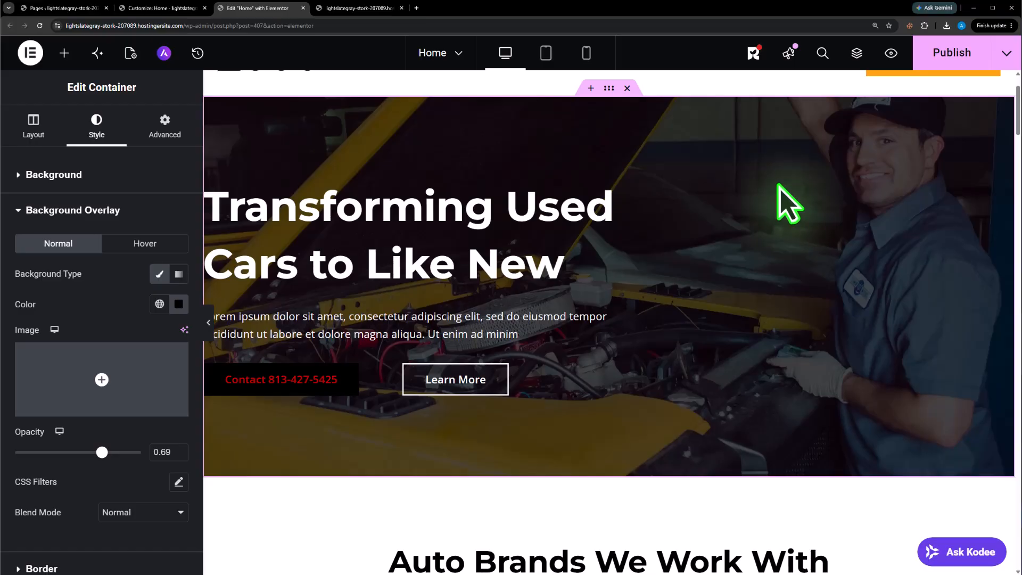
scroll(777, 255, "down", 3)
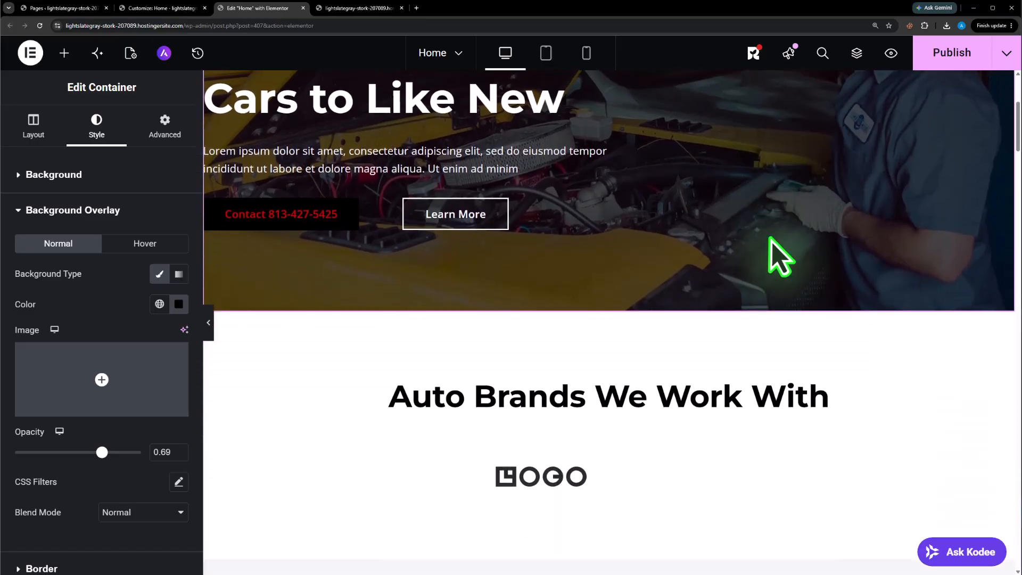
scroll(692, 333, "down", 3)
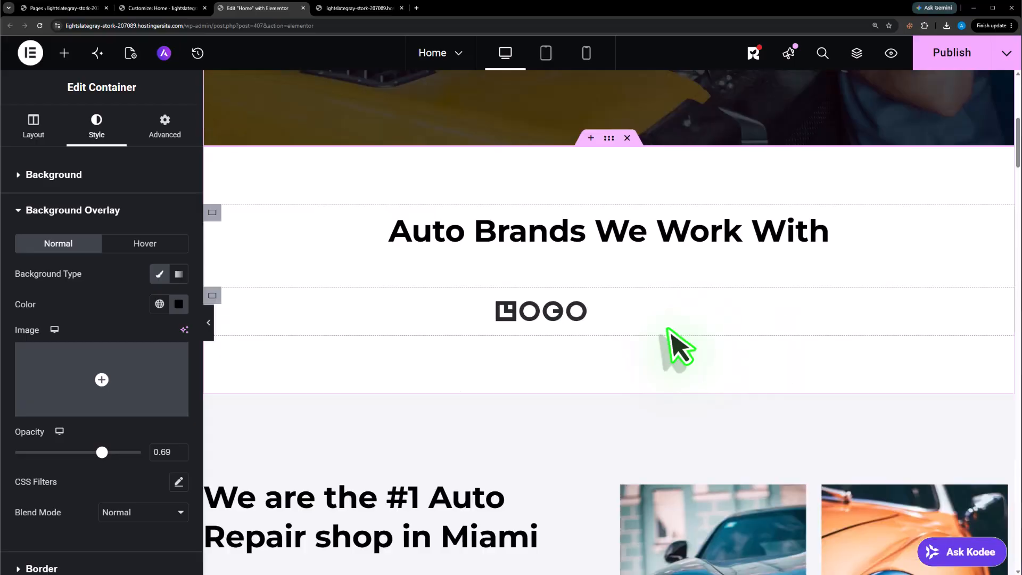
scroll(675, 344, "down", 4)
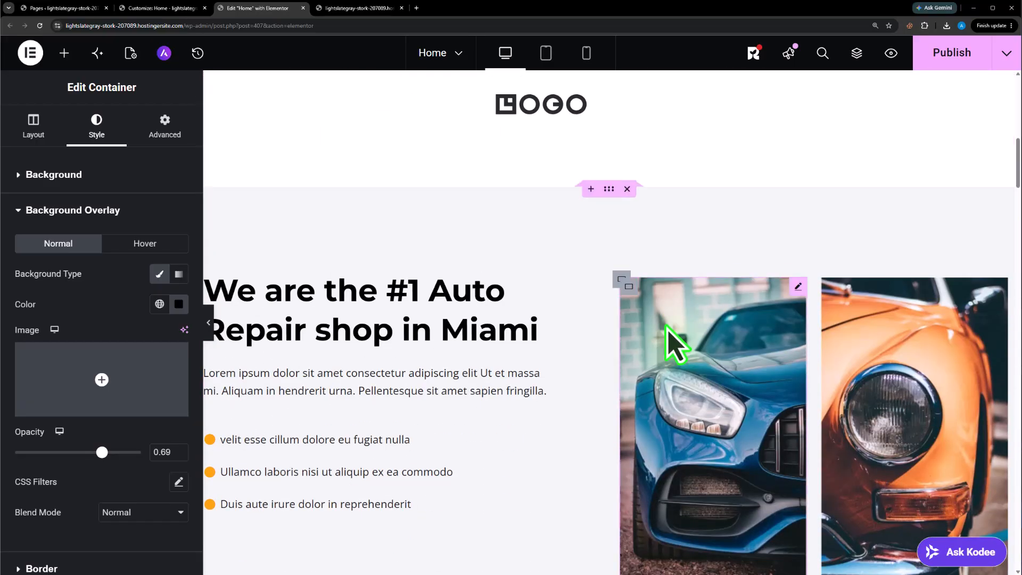
scroll(666, 325, "up", 6)
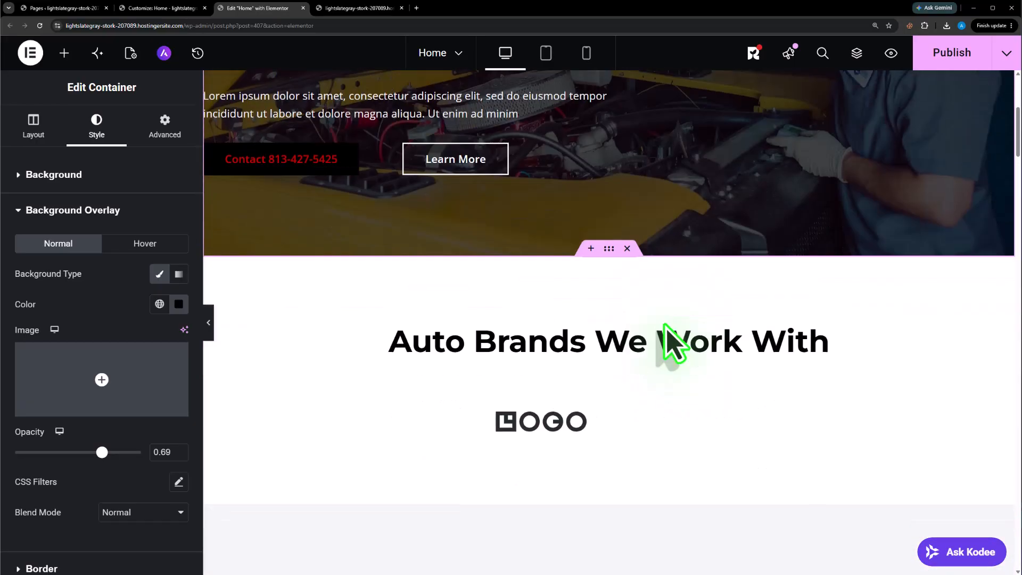
scroll(668, 330, "down", 1)
scroll(672, 349, "down", 5)
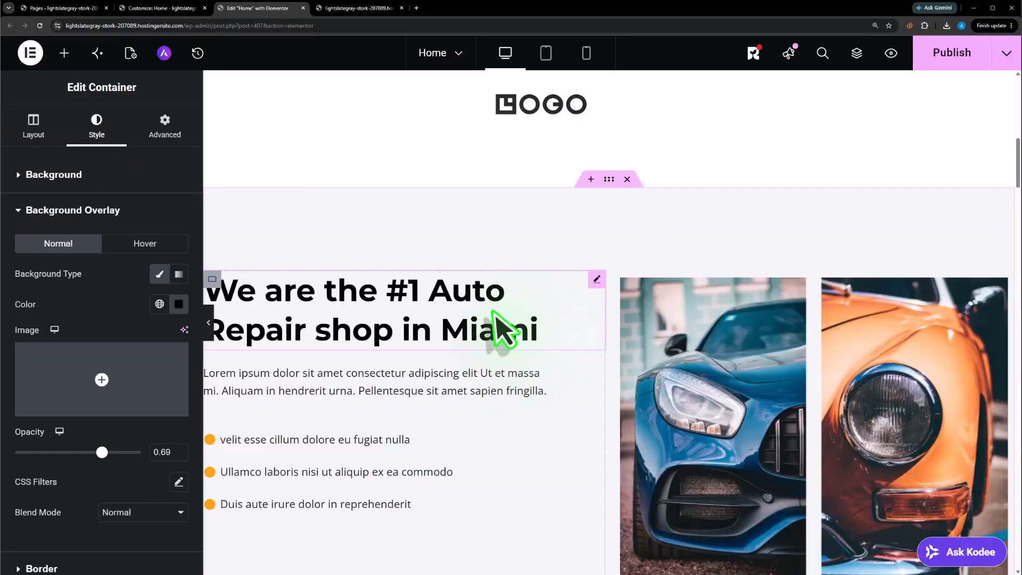
left_click(553, 320)
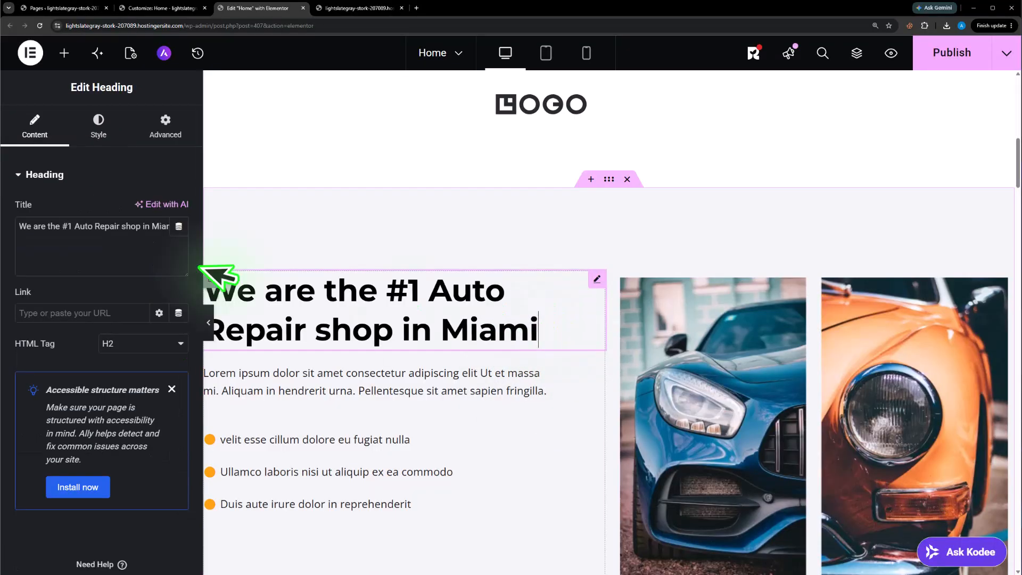
left_click_drag(93, 226, 25, 226)
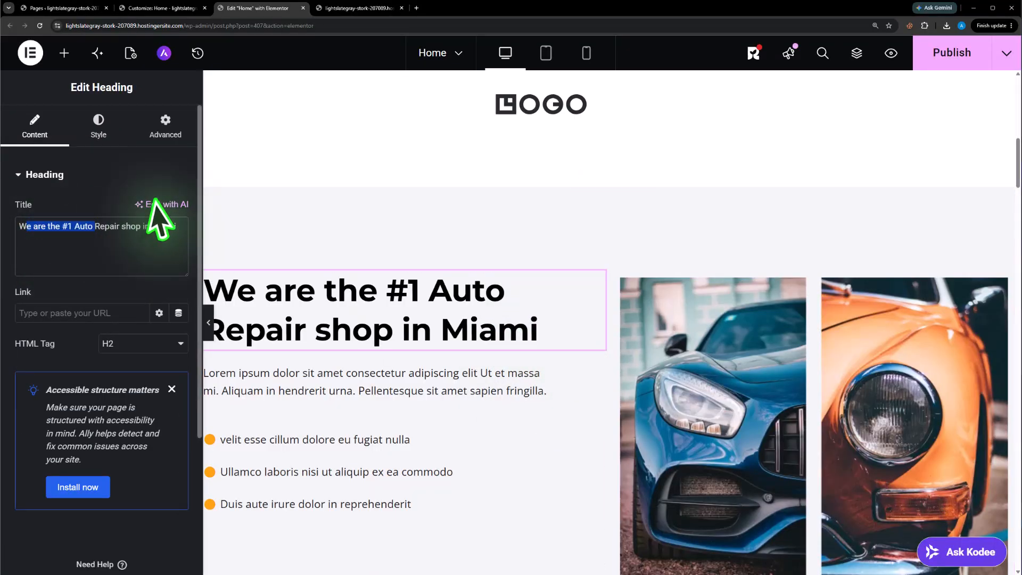
Examine the style options of the #1 Auto Repair section's heading, paragraph and icon list, and the blue car image's content settings
left_click(102, 127)
scroll(521, 201, "down", 2)
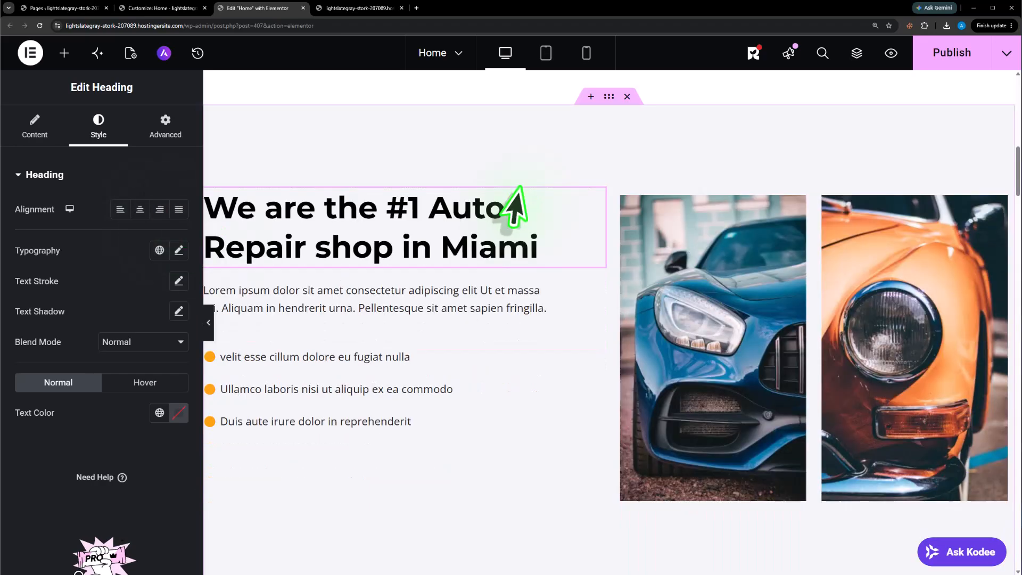
left_click(532, 308)
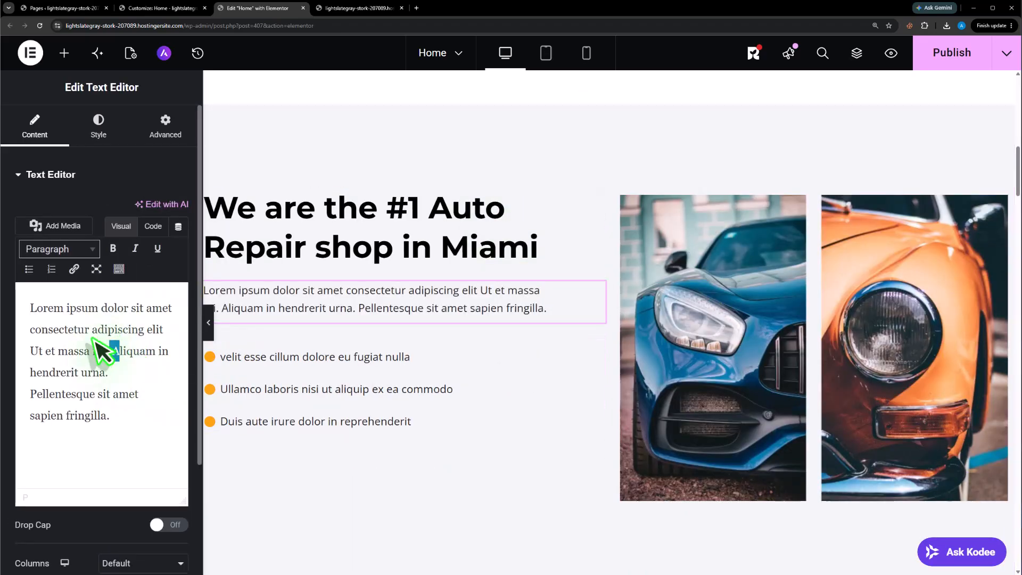
left_click_drag(118, 351, 78, 329)
left_click(99, 131)
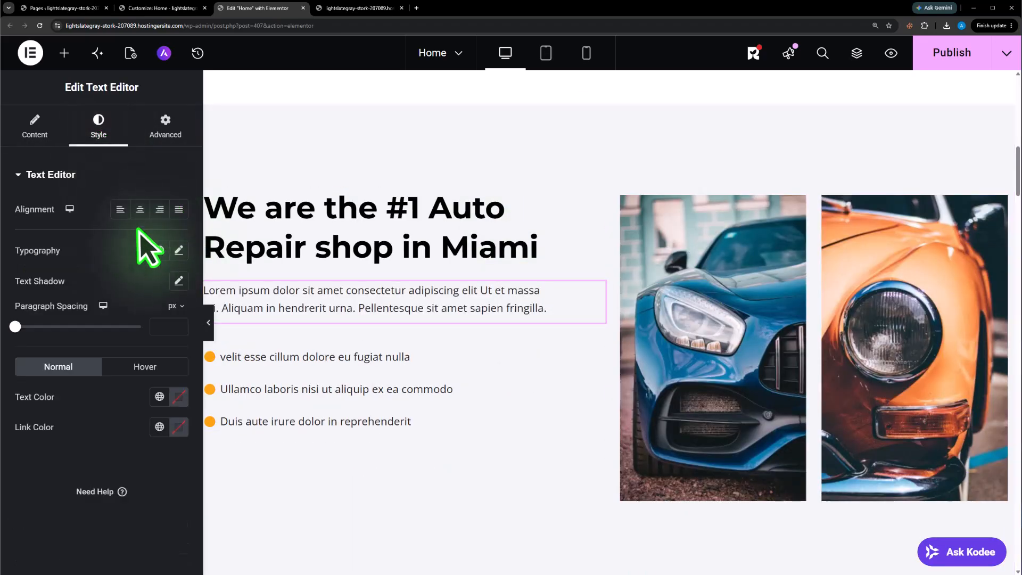
left_click(462, 372)
left_click(29, 264)
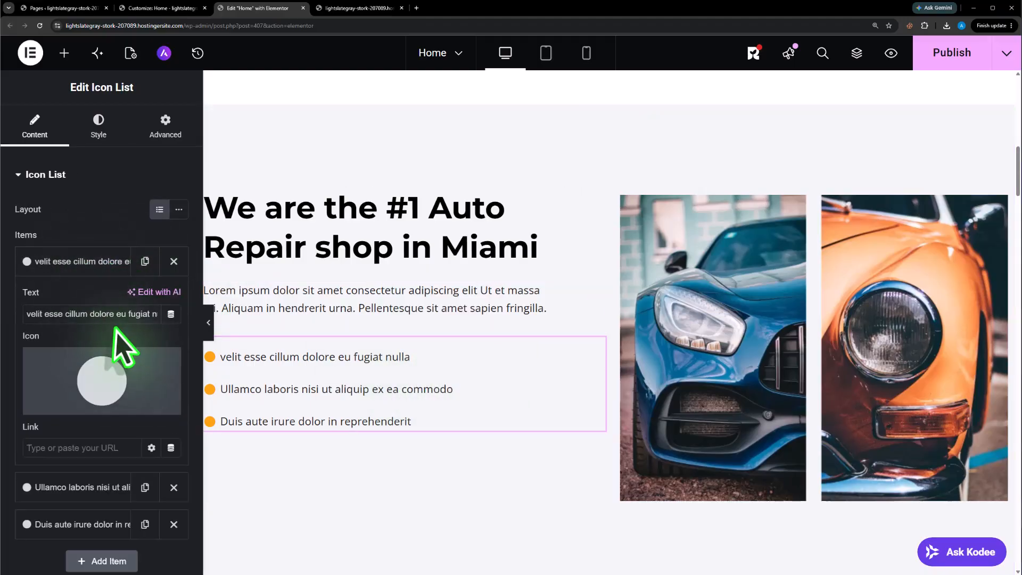
left_click(80, 262)
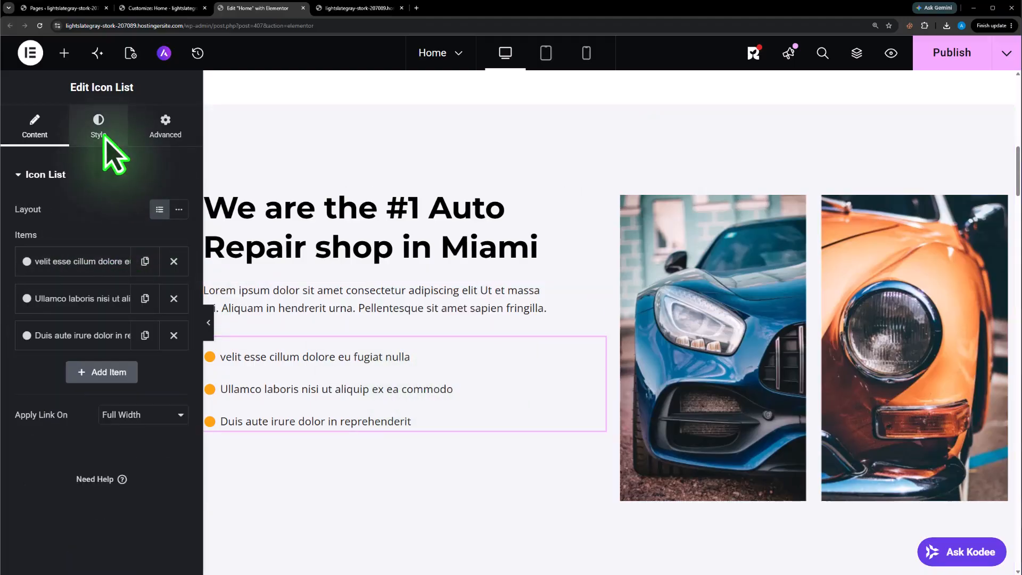
left_click(98, 131)
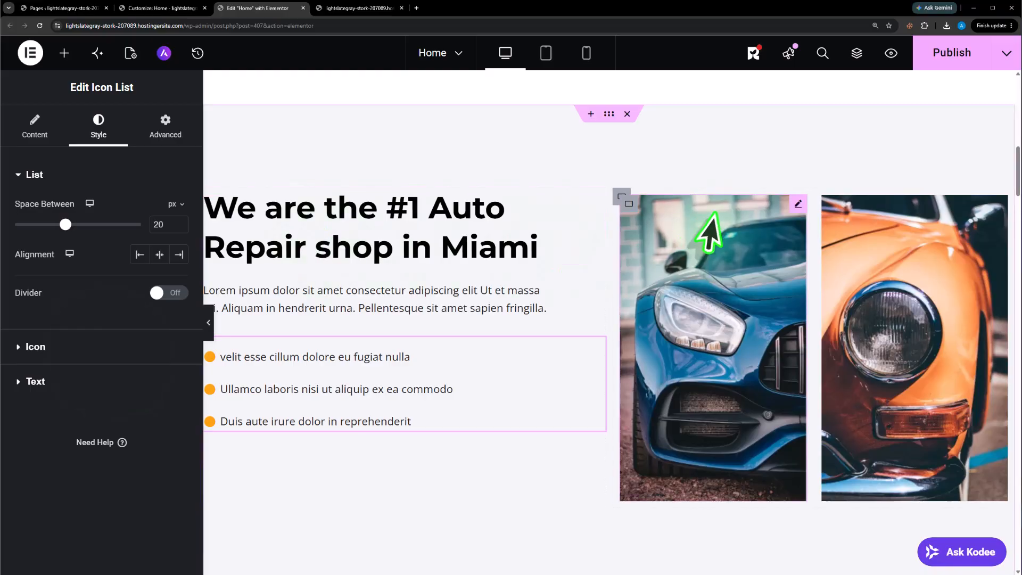
left_click(748, 250)
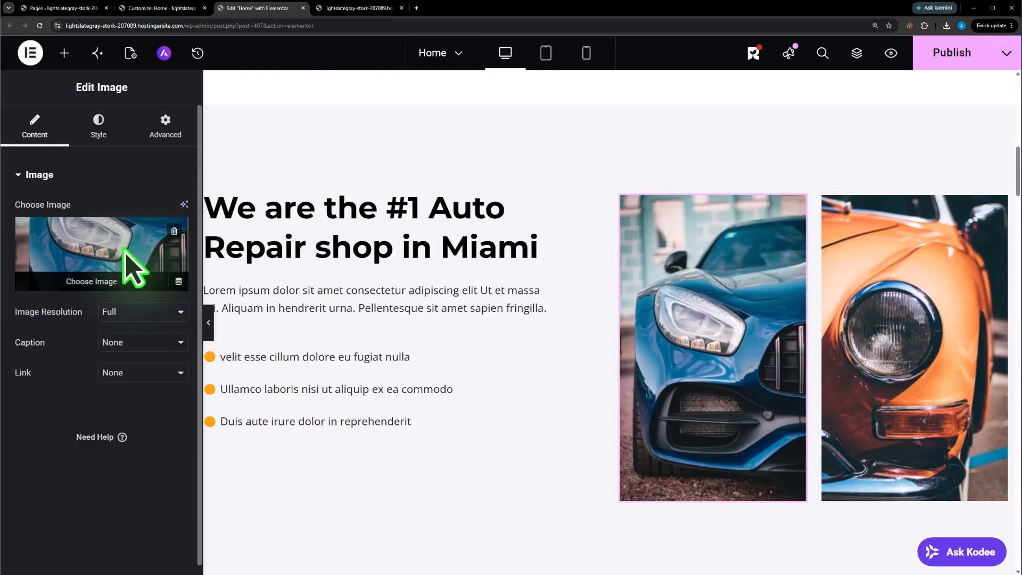
Publish the Home page changes and open the Contact page with Elementor in a new tab
scroll(807, 306, "up", 10)
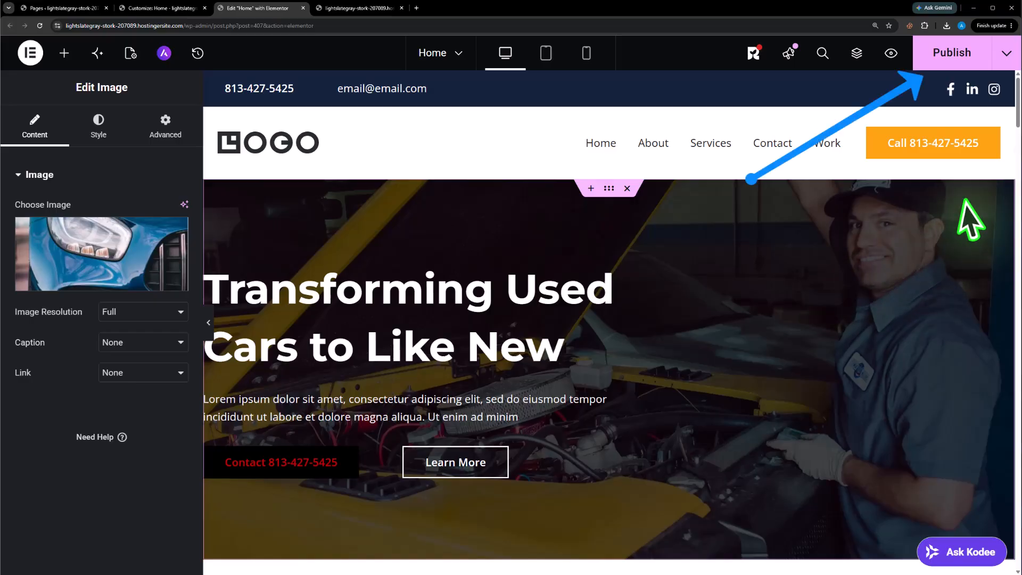
left_click(954, 54)
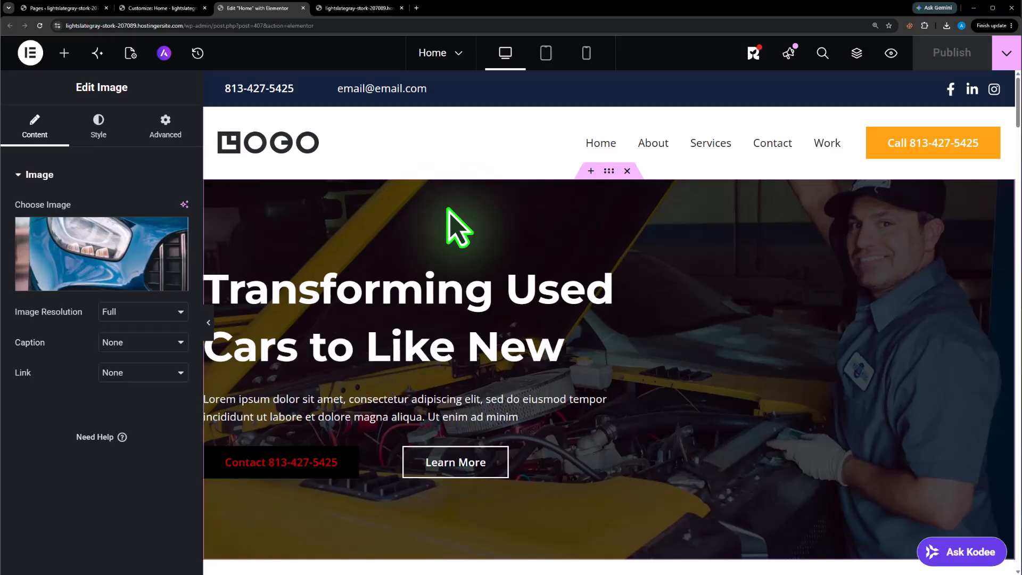
left_click(71, 8)
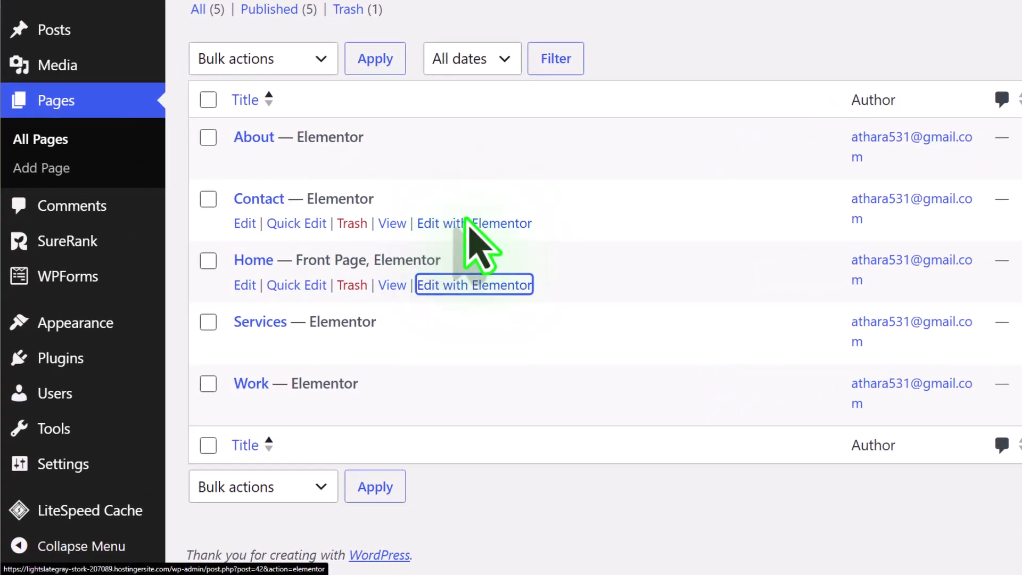
right_click(468, 224)
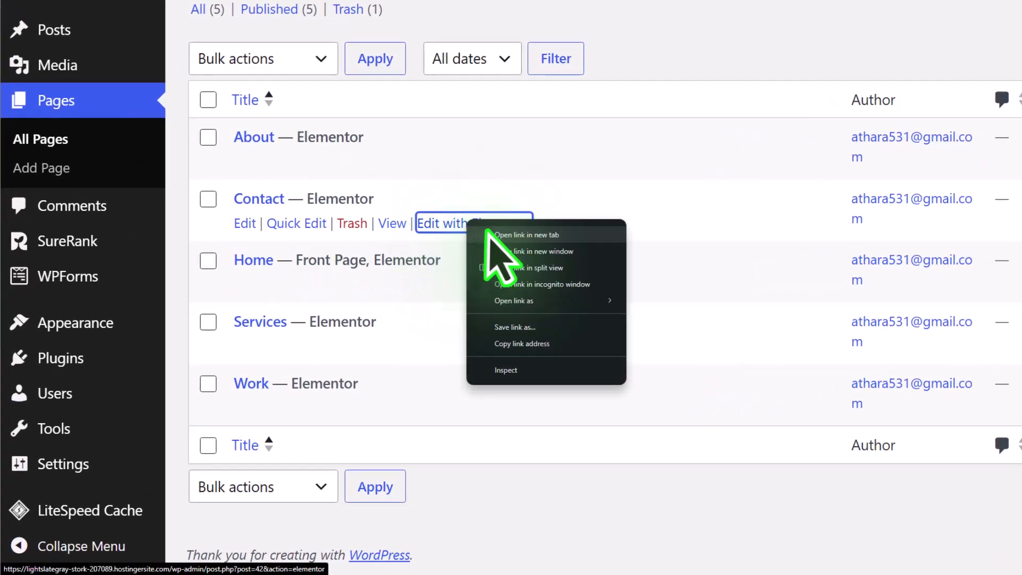
left_click(495, 230)
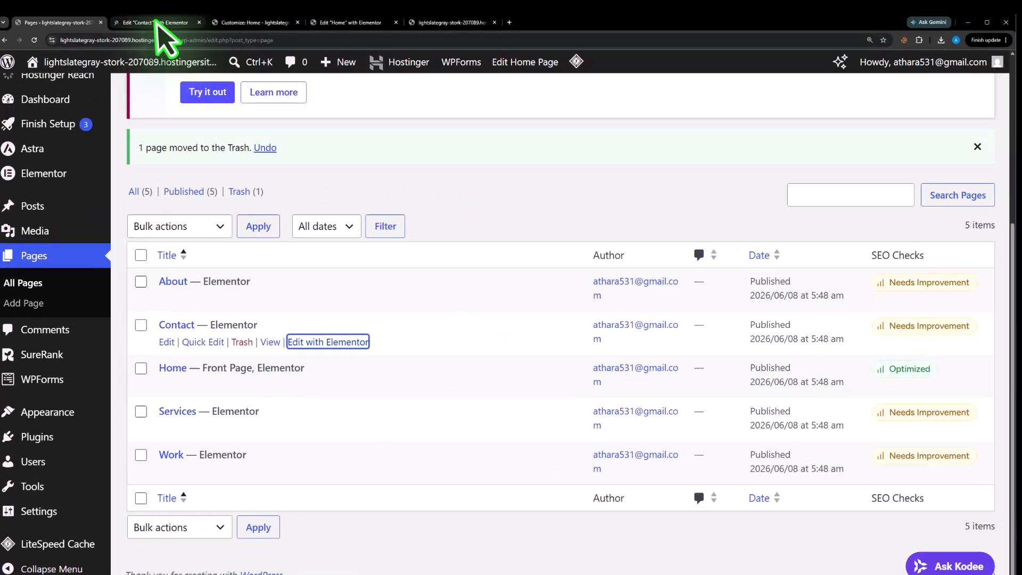
left_click(156, 22)
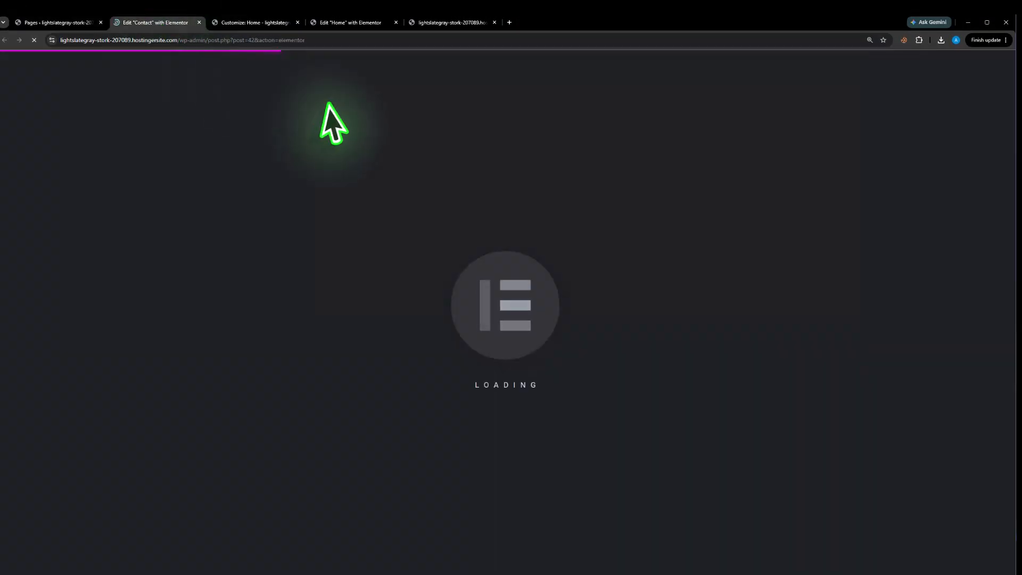
Select the contact form on the Contact page and open its Mechanic Contact Form for editing
scroll(684, 207, "down", 3)
scroll(677, 203, "down", 3)
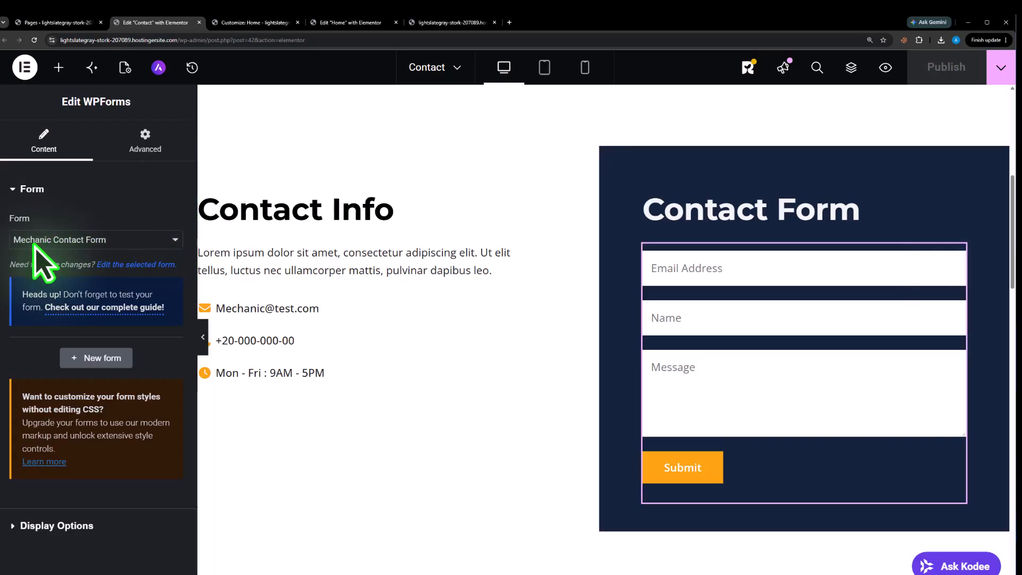
left_click(141, 265)
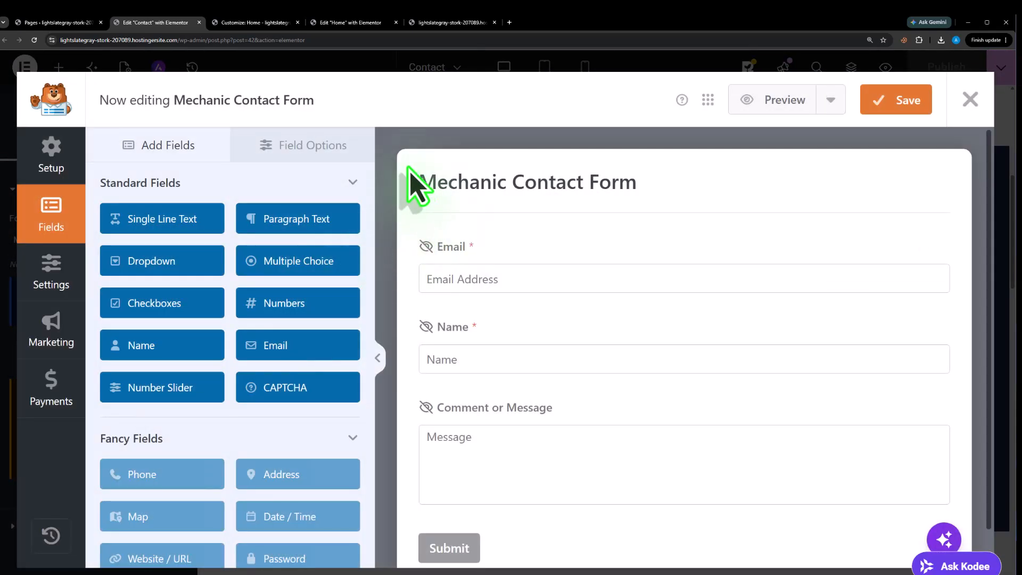
Open the Mechanic Contact Form from the WPForms overview in a separate tab, and return to the Contact page's form editor
left_click(52, 24)
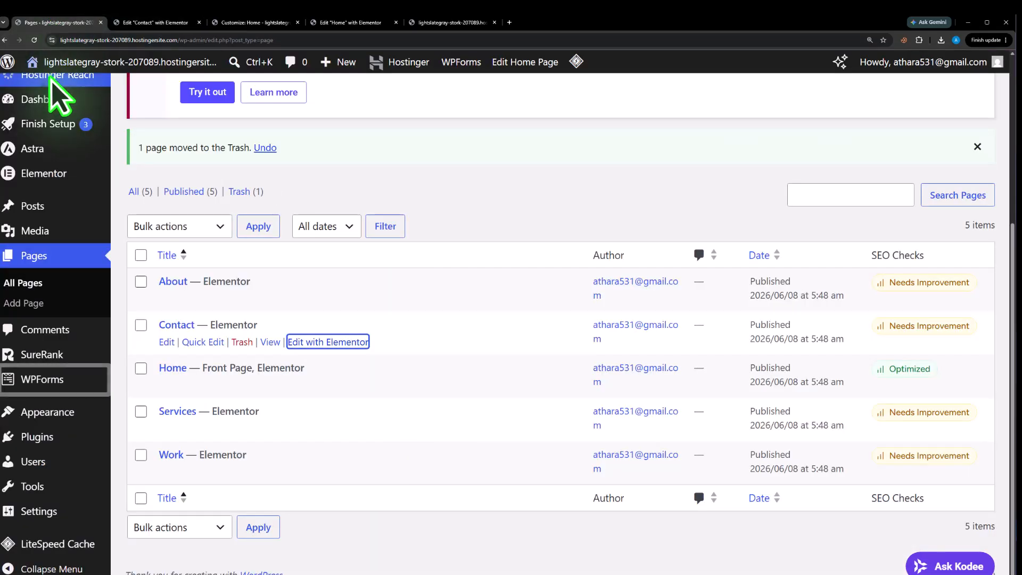
left_click(56, 380)
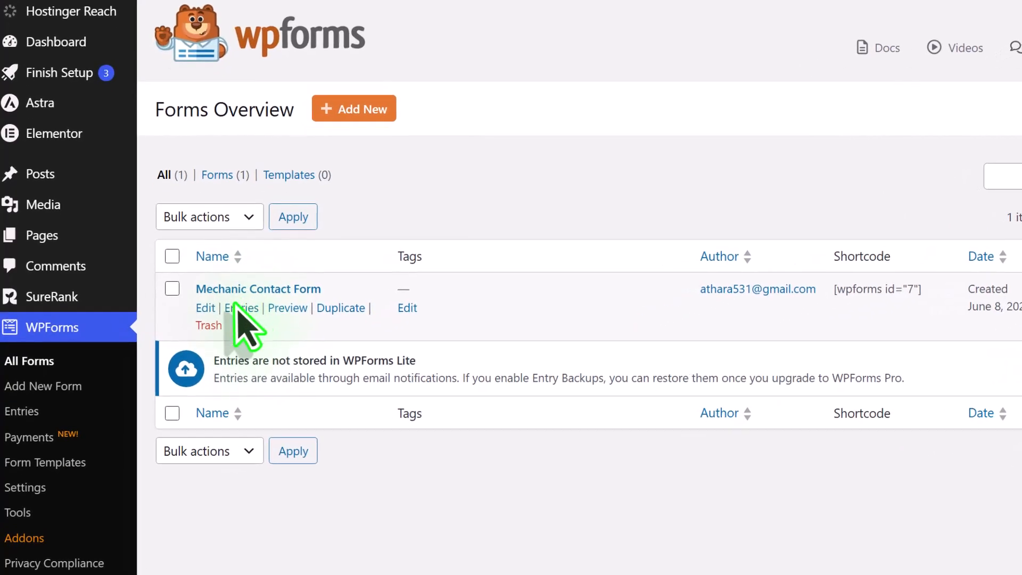
right_click(180, 339)
key("Escape")
key("Return")
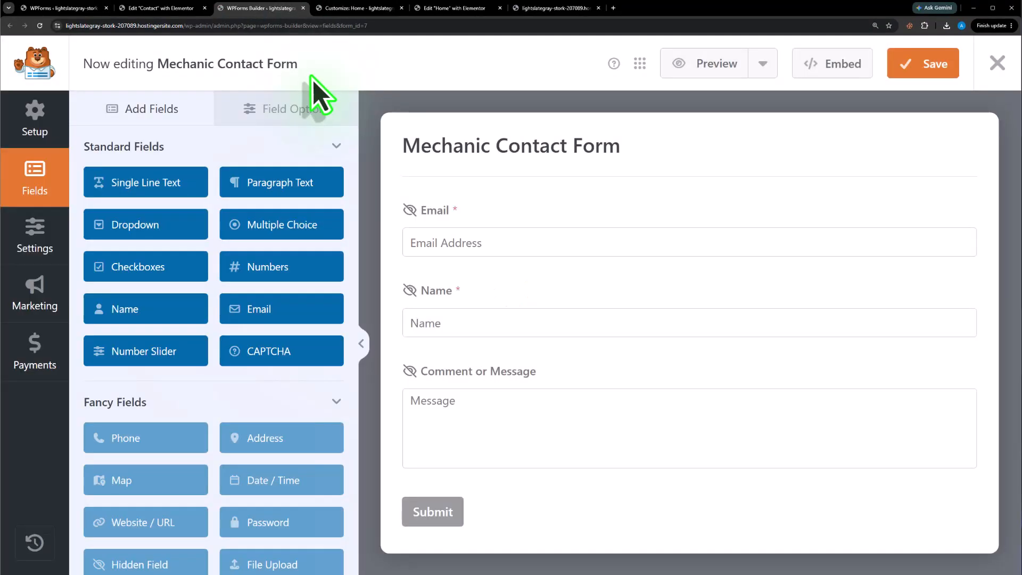
left_click(181, 8)
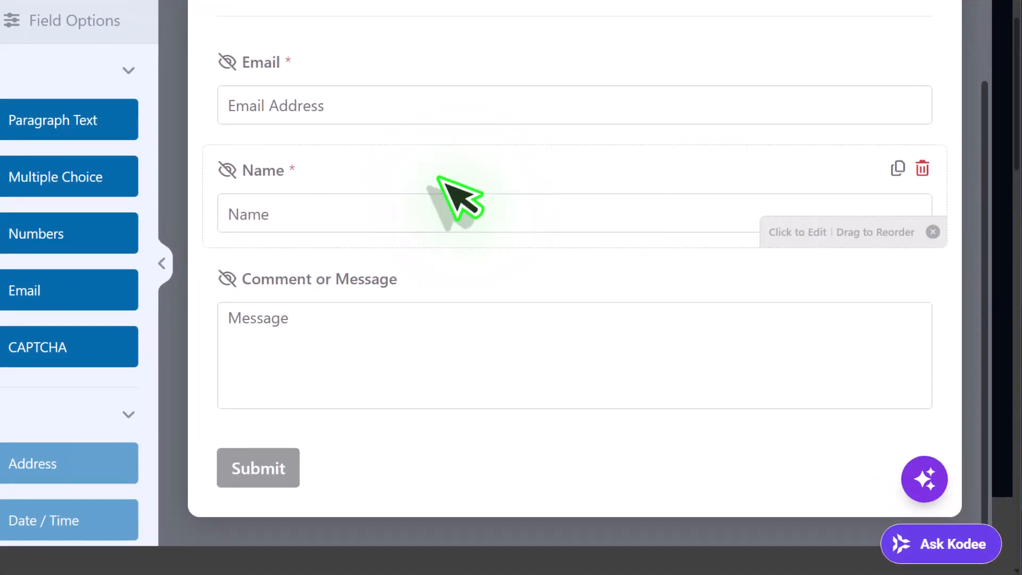
Try deleting the Name field from the Mechanic Contact Form, and undo the deletion
left_click(592, 346)
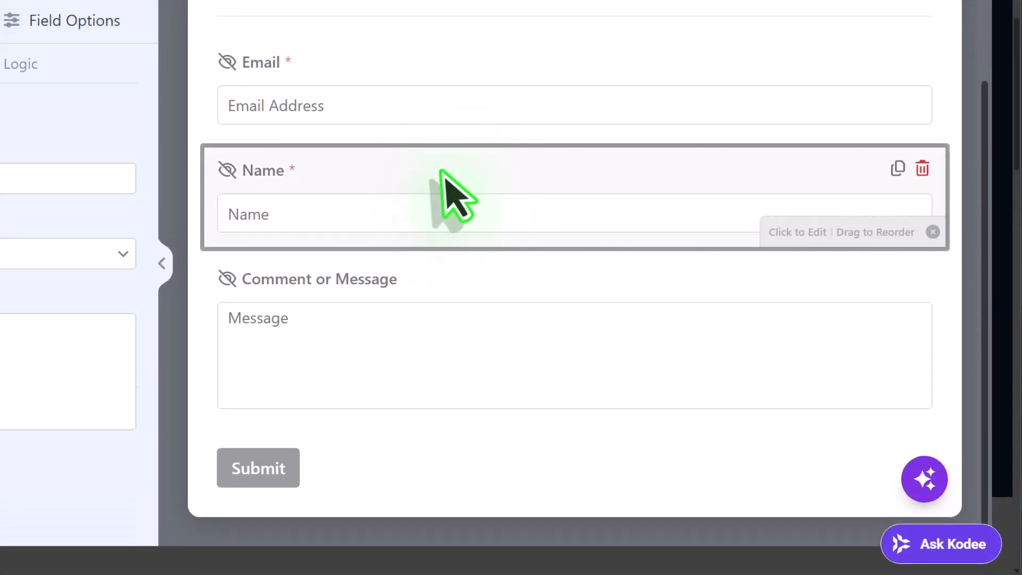
left_click(922, 168)
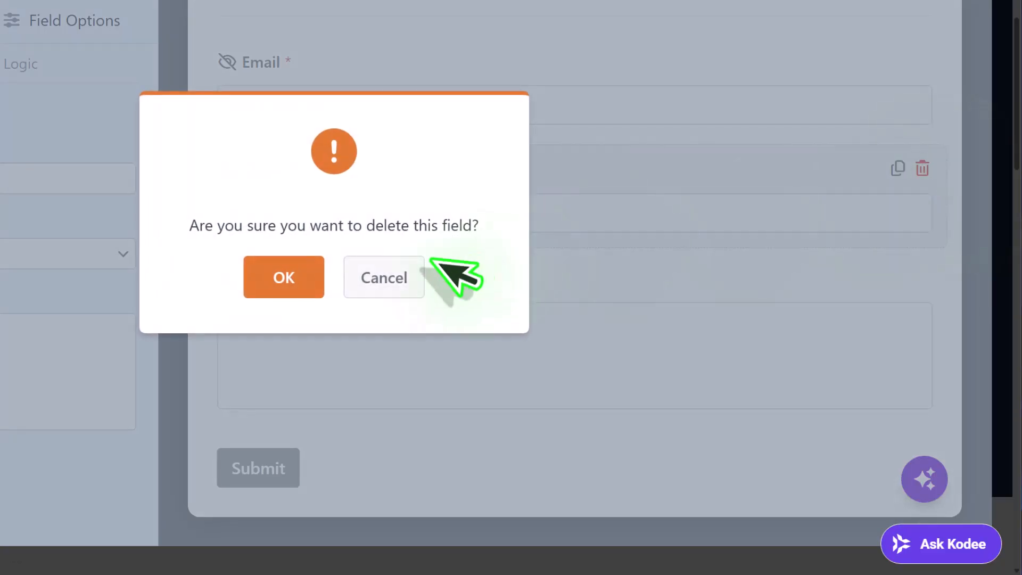
left_click(314, 277)
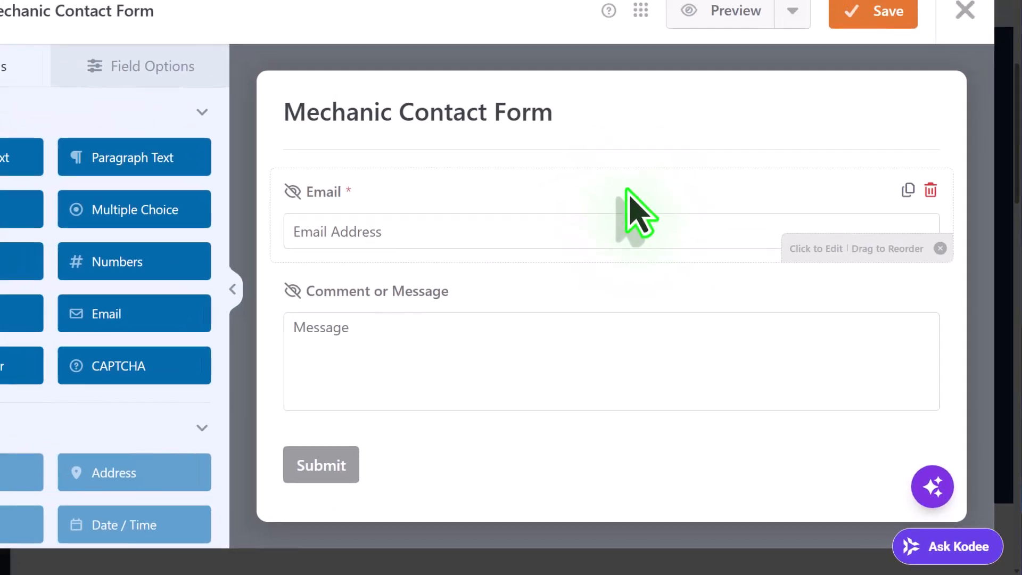
key("ctrl+z")
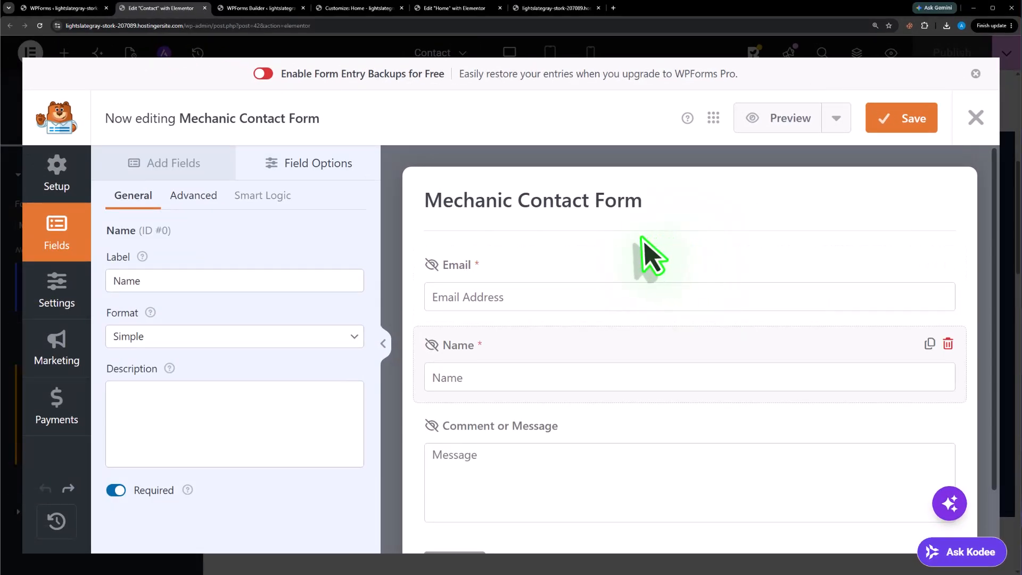
Add a Single Line Text field to the form and place it between Name and Comment or Message
left_click(193, 163)
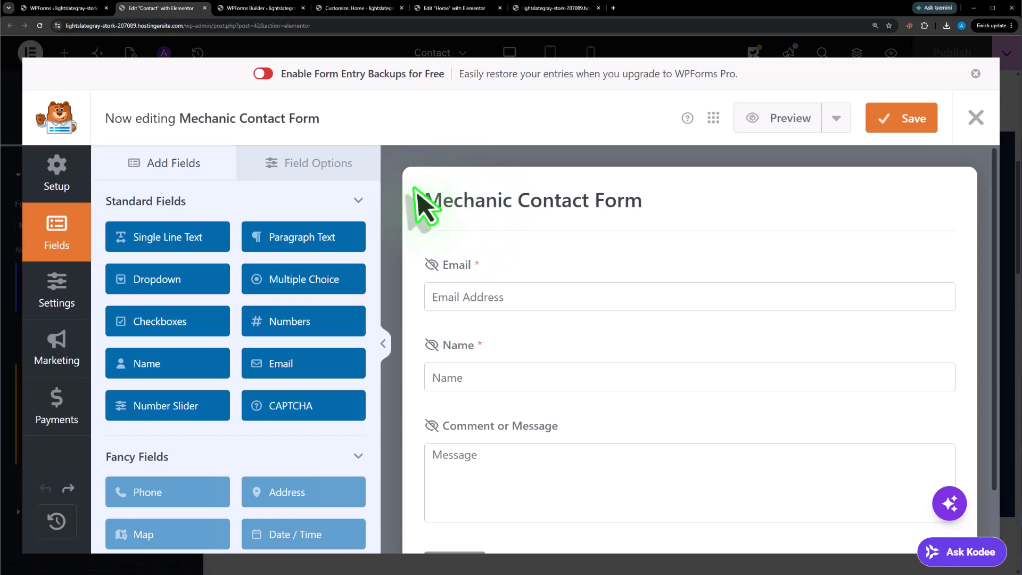
left_click(193, 240)
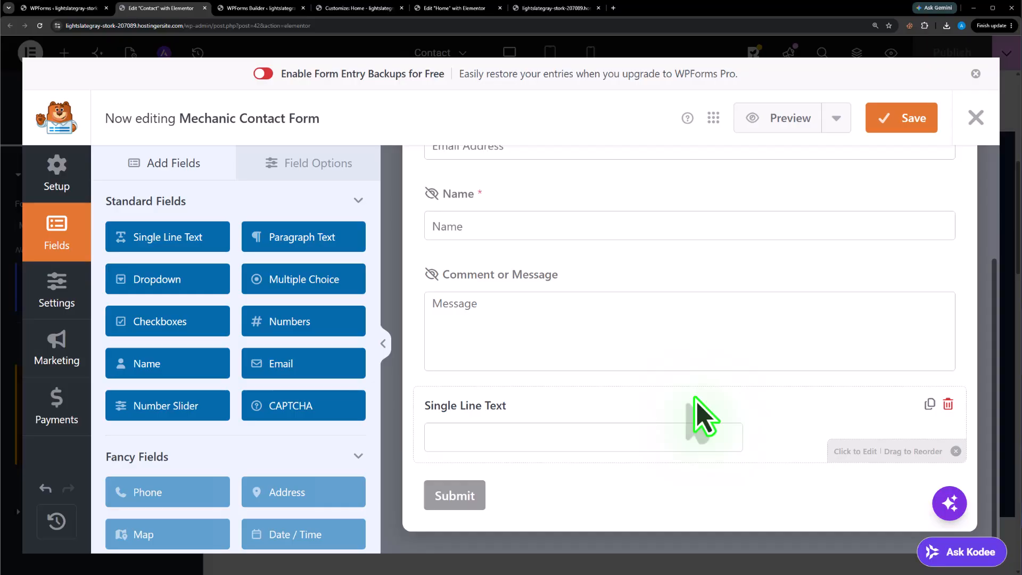
left_click_drag(696, 395, 699, 302)
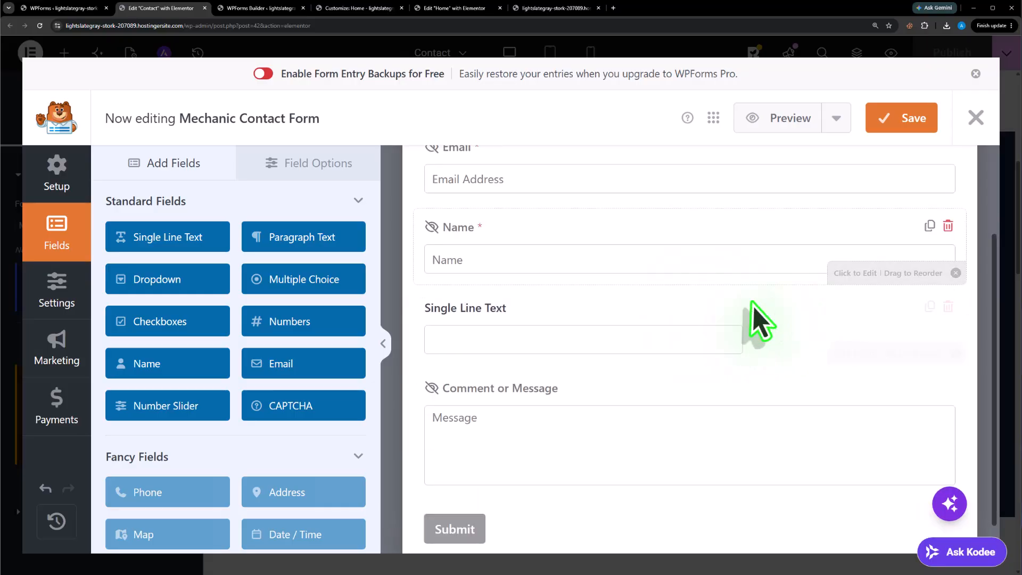
Label the new single line text field Phone Number and make it required
left_click(643, 309)
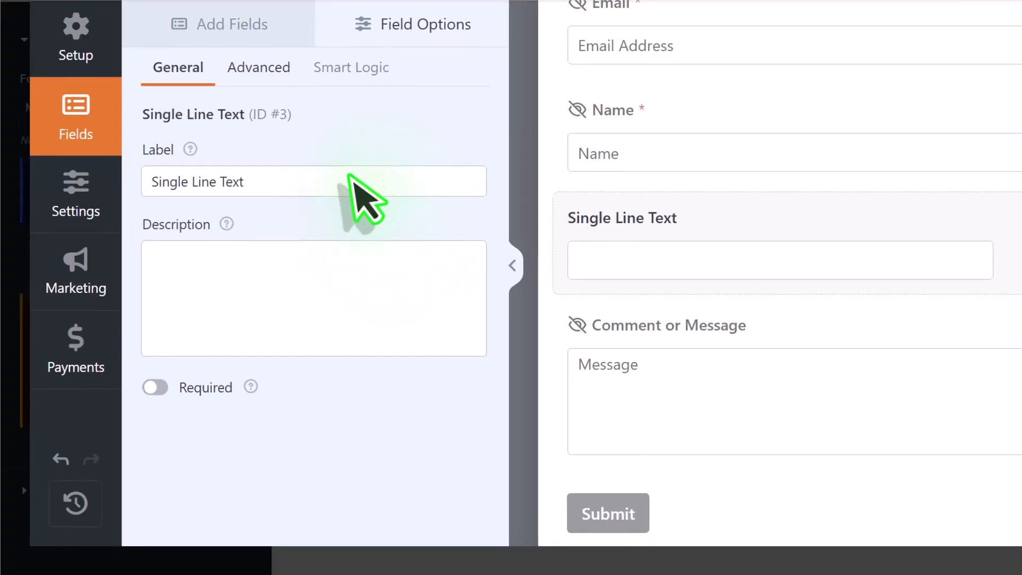
left_click(204, 282)
left_click_drag(273, 184, 137, 177)
type("Phone Number")
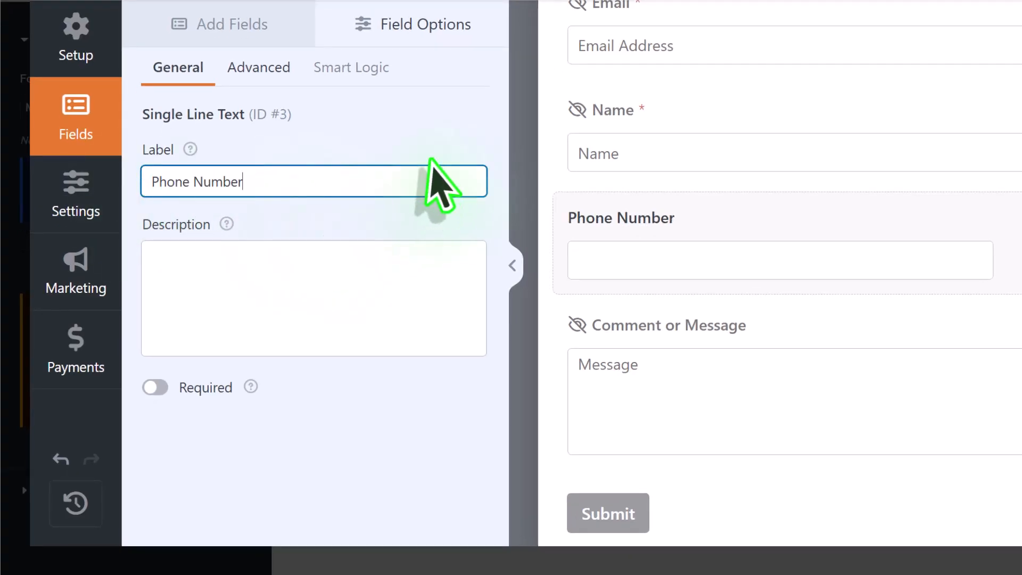
left_click(156, 387)
Set the Phone Number field's size to Large in its advanced options
left_click(265, 76)
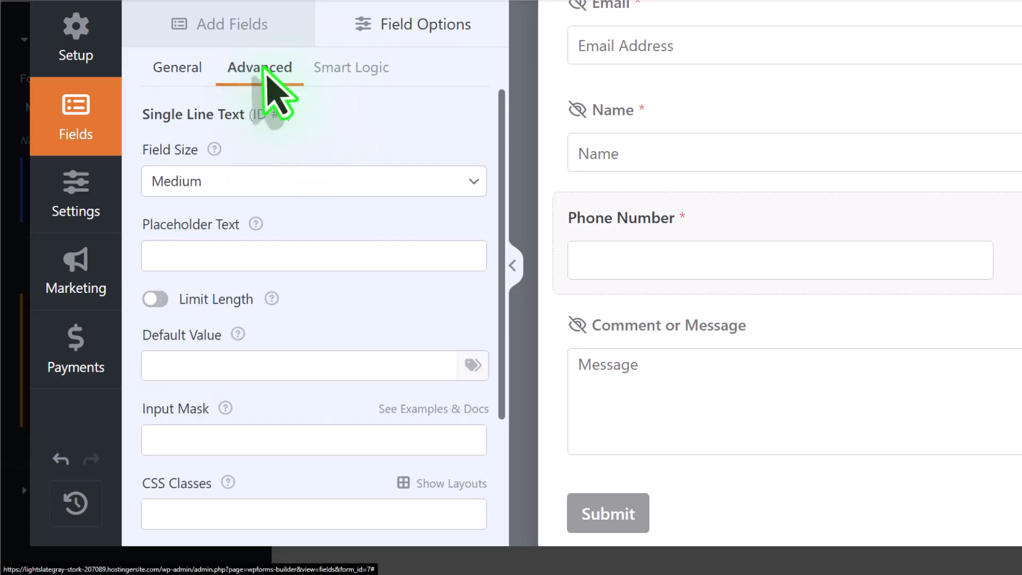
left_click(309, 180)
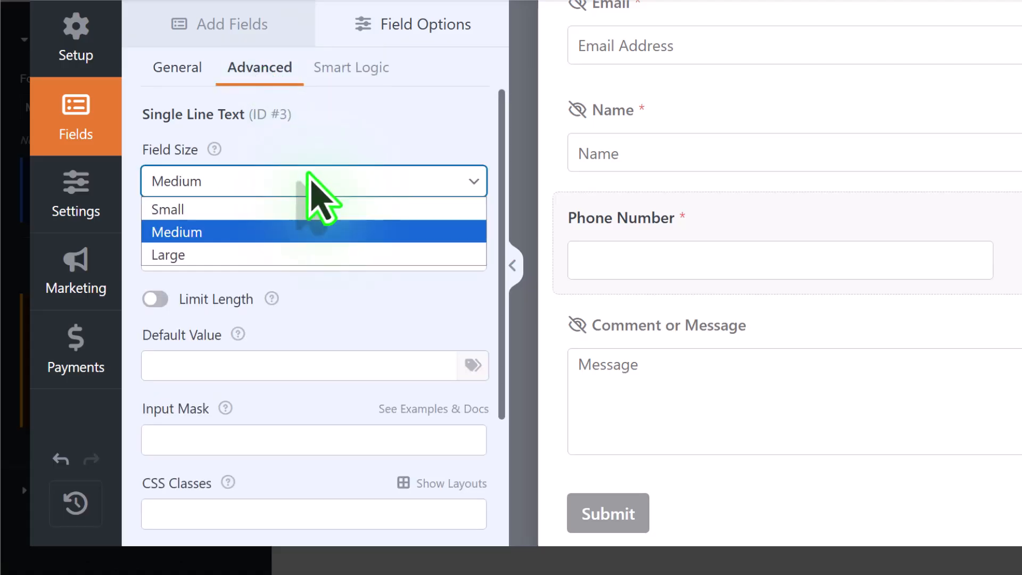
left_click(281, 252)
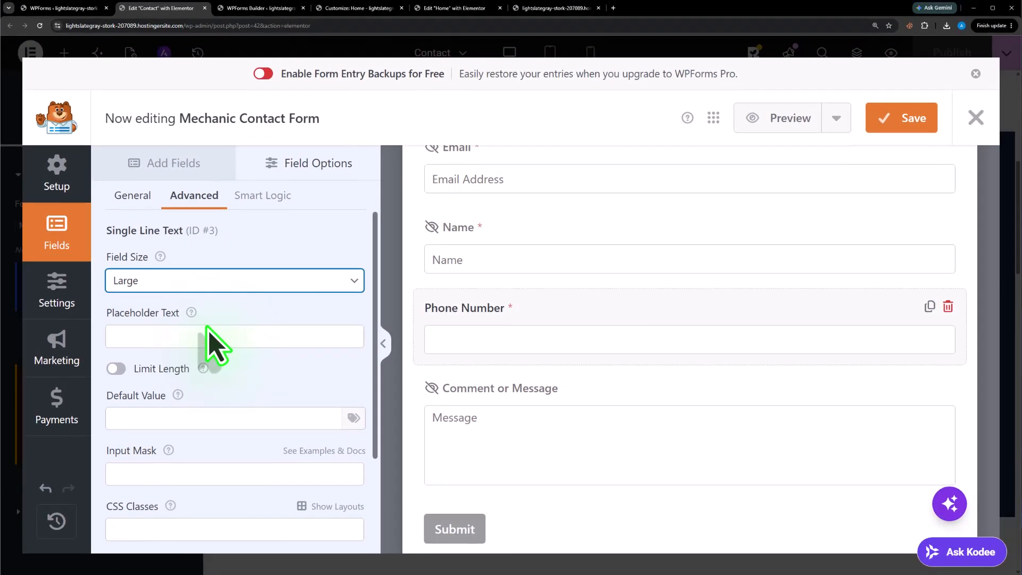
Look over the form's notification settings at Send To Email Address, and save and close the form
left_click(75, 290)
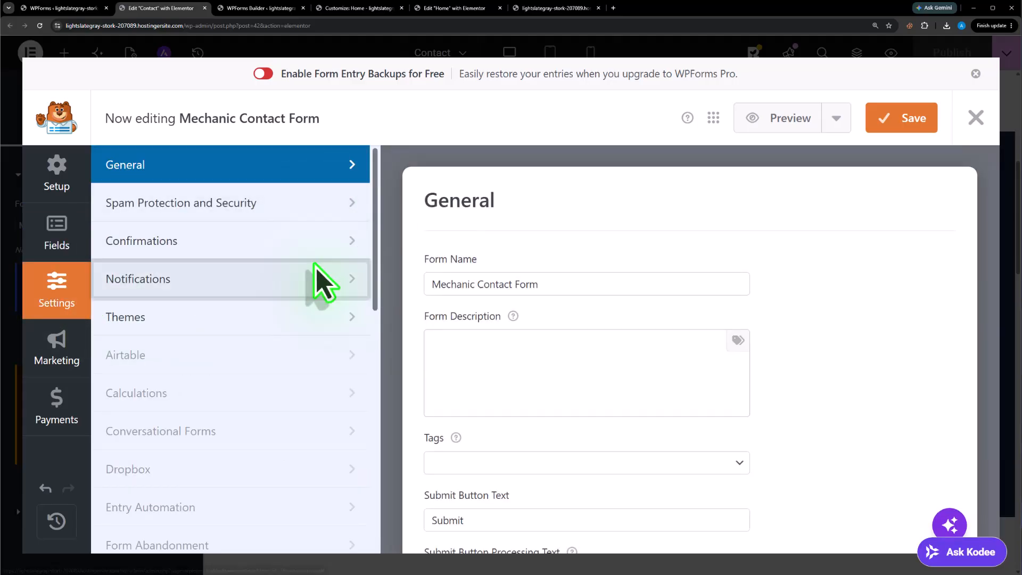
left_click(228, 287)
scroll(639, 320, "down", 4)
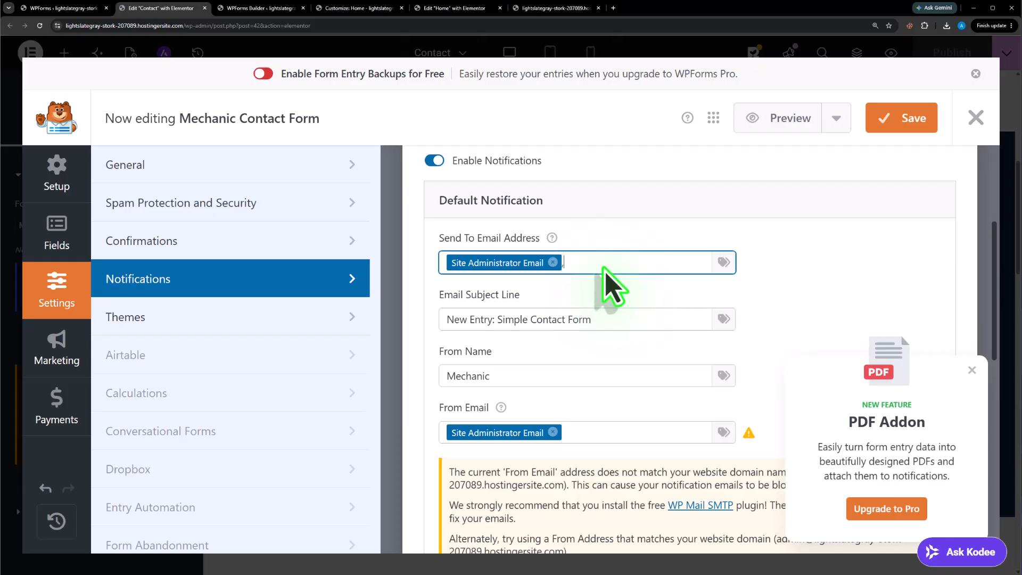
left_click(916, 122)
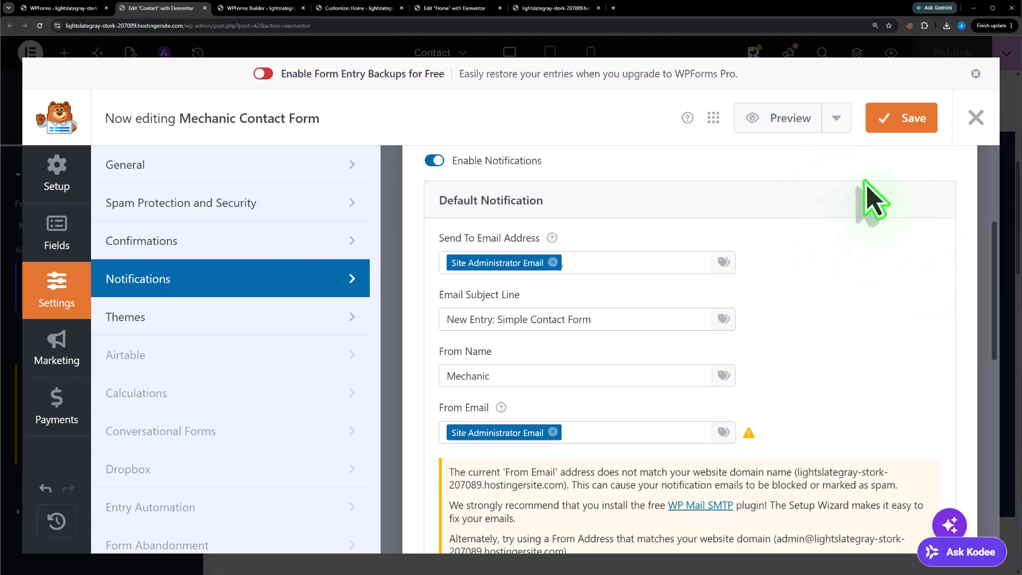
left_click(977, 117)
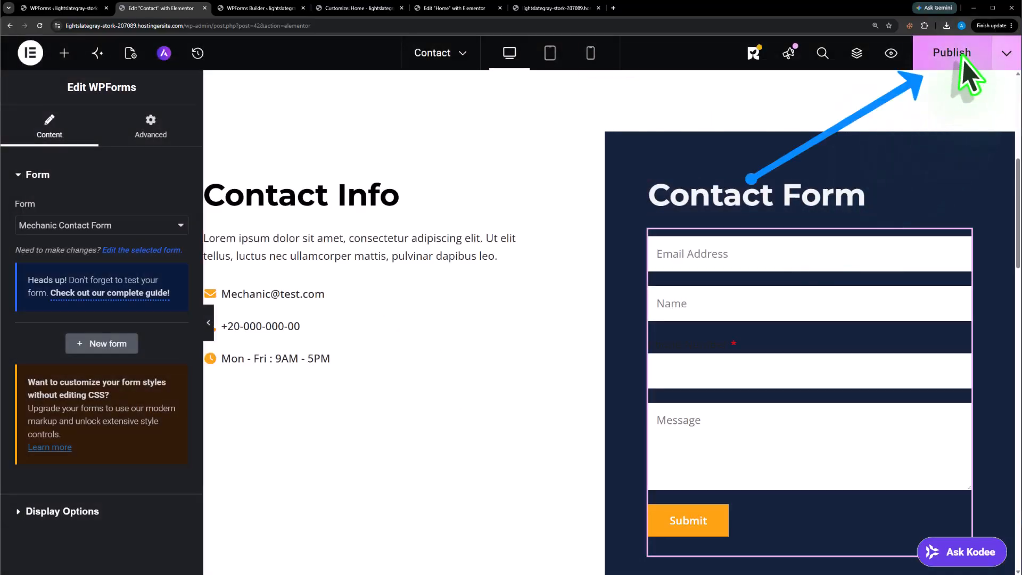
Publish the Contact page with its updated contact form
left_click(963, 58)
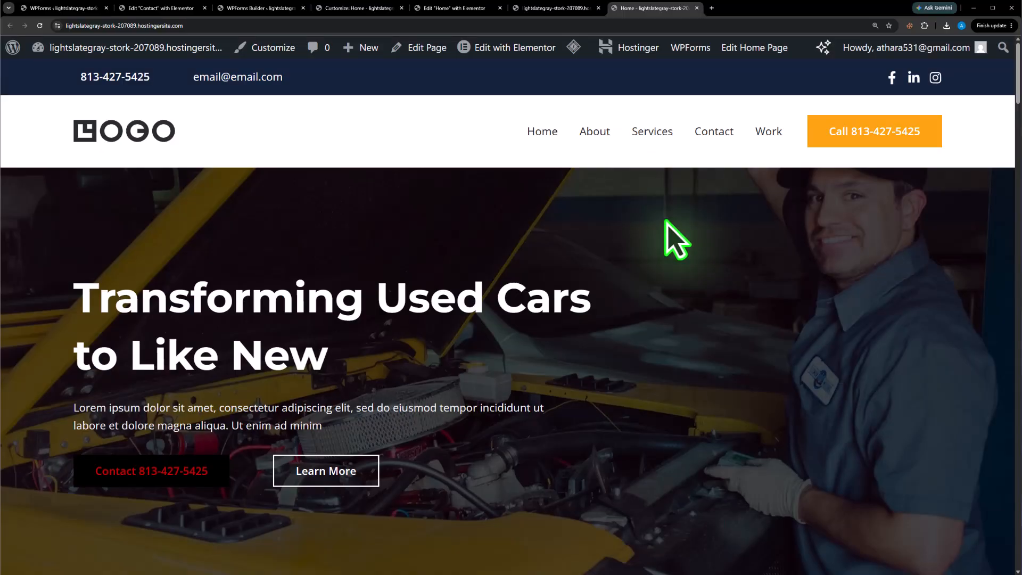
Review the live Home page from the hero section through brands, services, story, numbers and work gallery to the client reviews
scroll(666, 221, "down", 6)
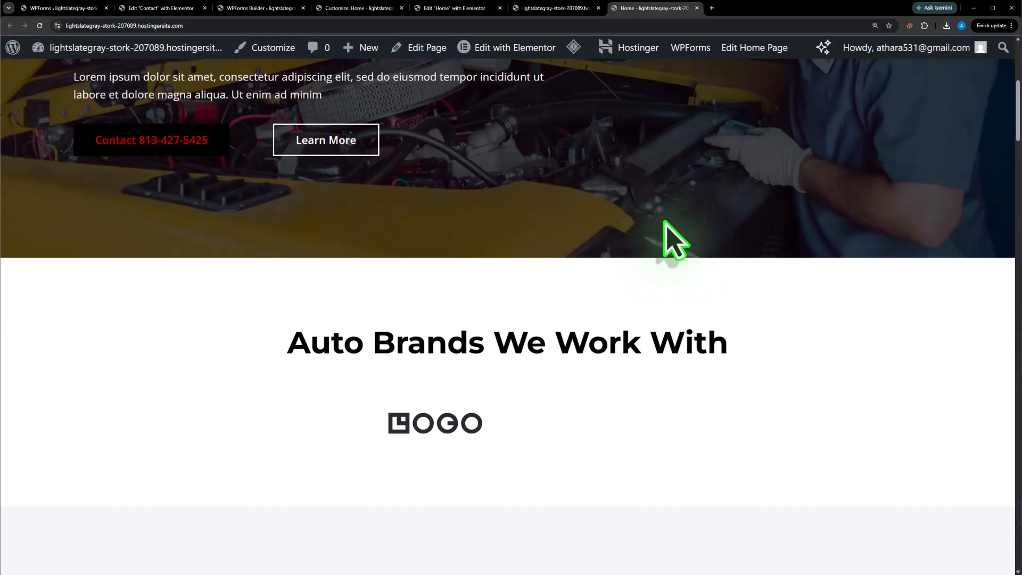
scroll(674, 240, "down", 12)
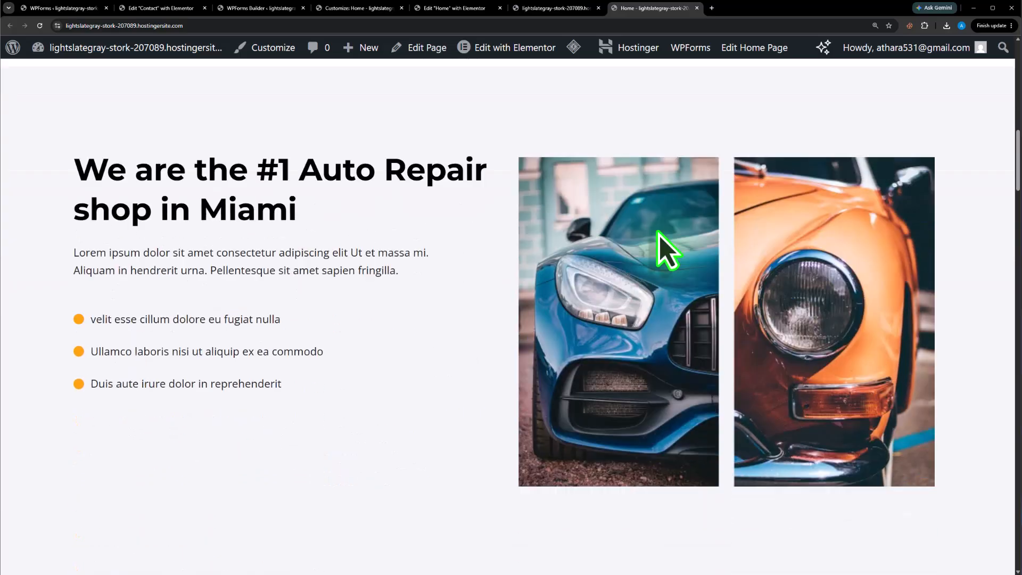
scroll(656, 234, "down", 10)
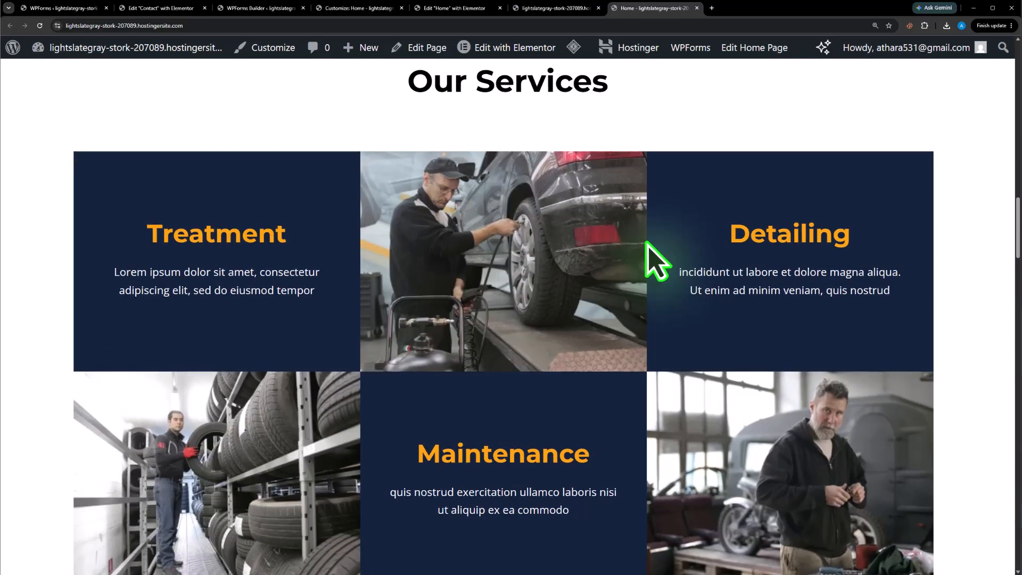
scroll(659, 261, "down", 6)
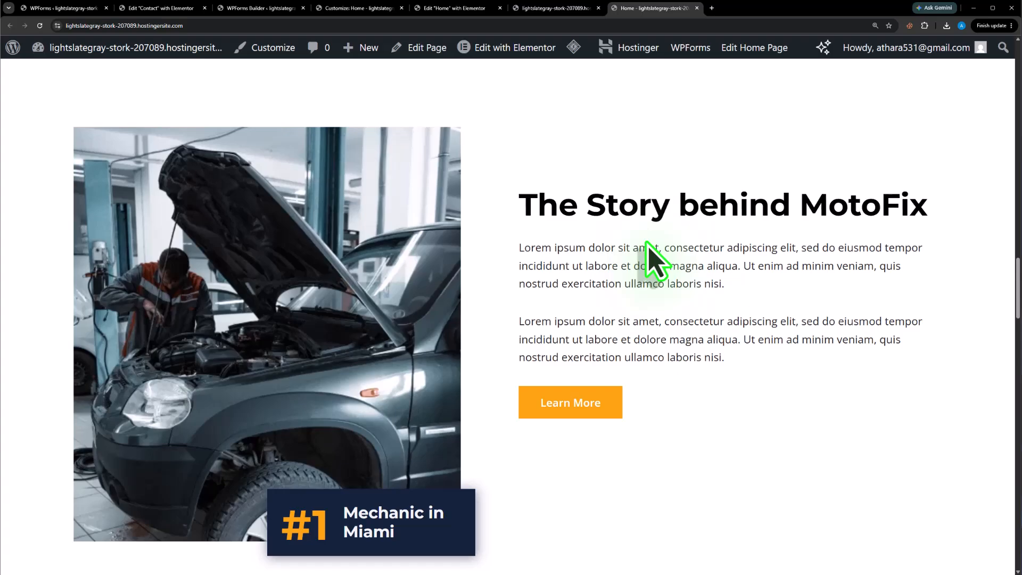
scroll(651, 251, "down", 14)
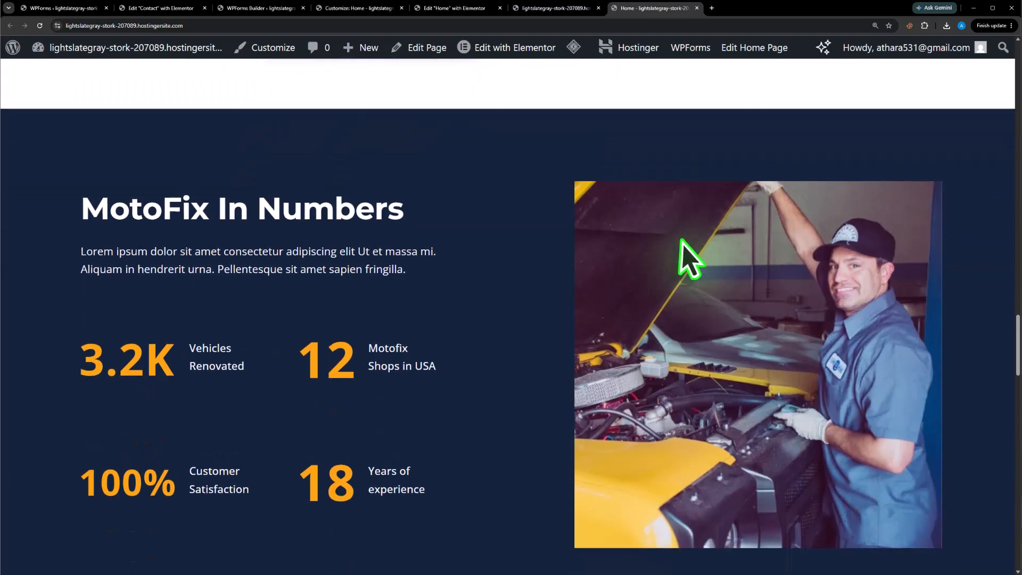
scroll(687, 258, "down", 7)
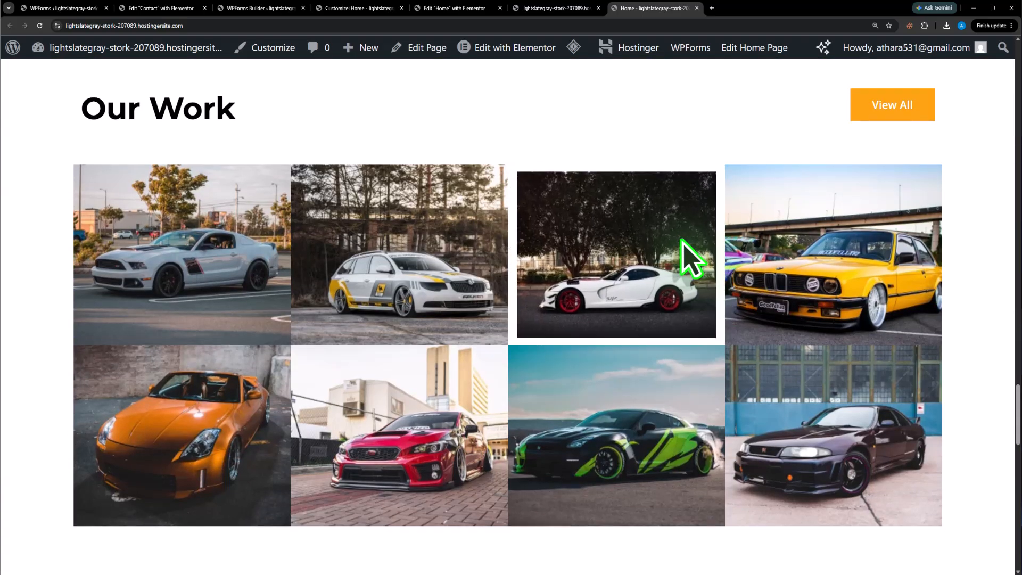
scroll(687, 258, "down", 11)
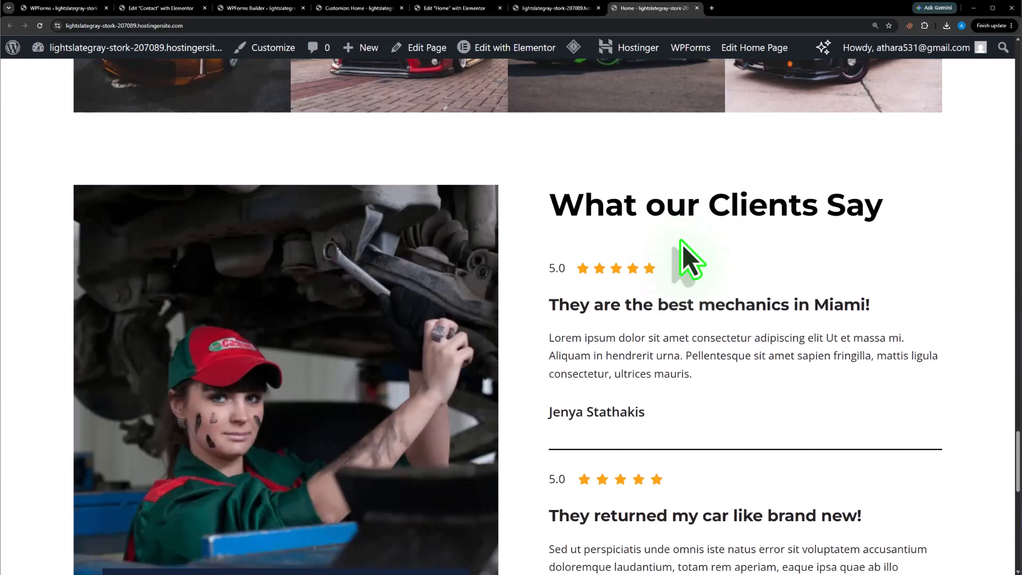